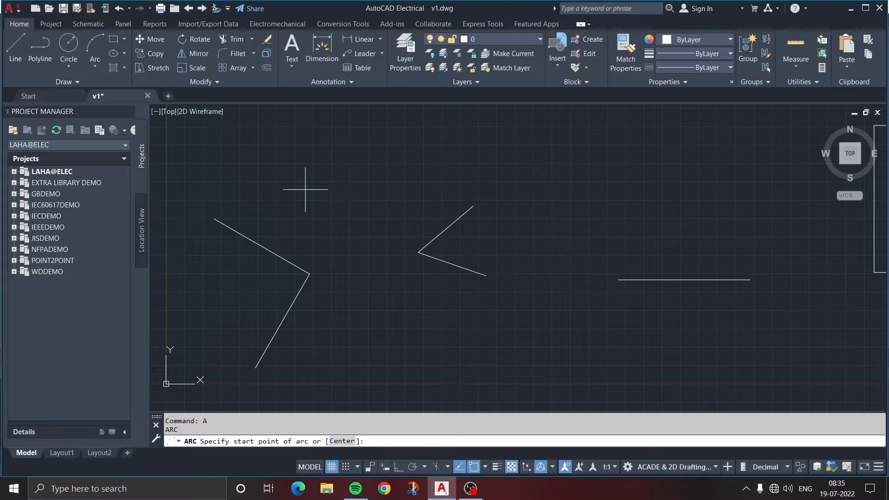
Draw a 3-Point arc through the lower endpoint, vertex and upper endpoint of the larger V-shaped line pair near the origin
click(94, 63)
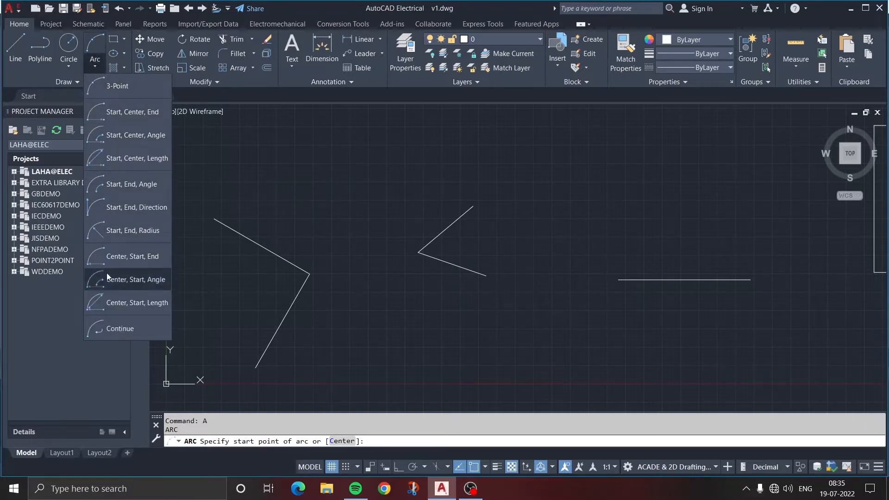
scroll(370, 280, down, 2)
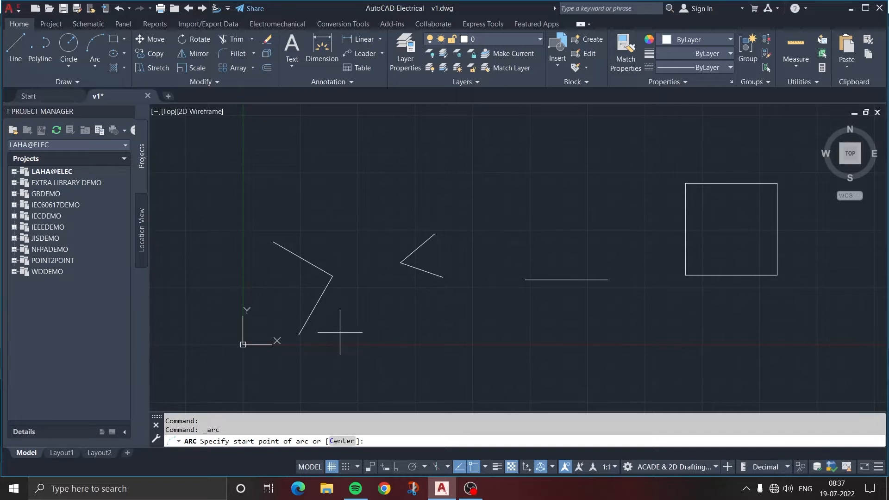
click(299, 334)
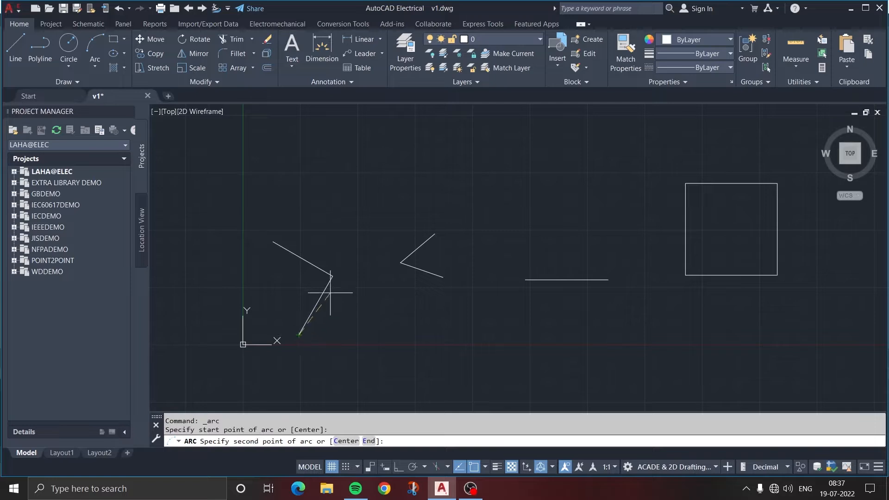
click(331, 277)
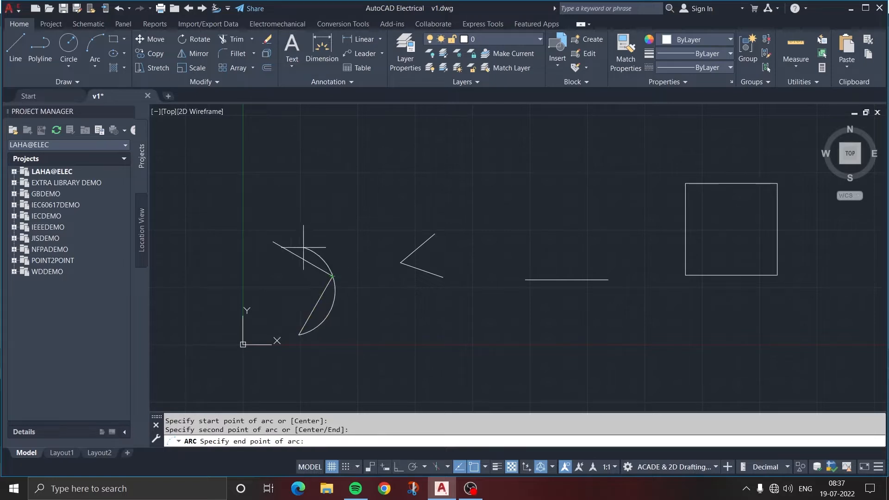
click(276, 242)
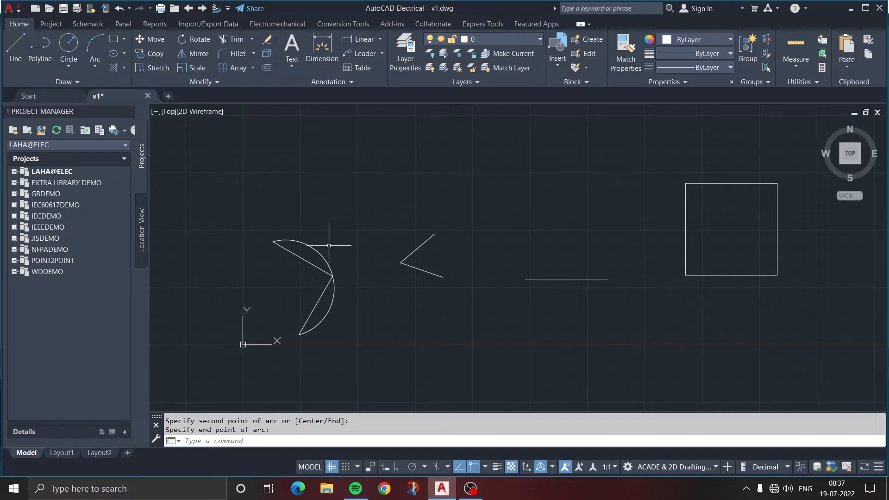
Draw a Start, Center, End arc on the smaller V from its lower endpoint to its upper endpoint, centred on the vertex
click(97, 68)
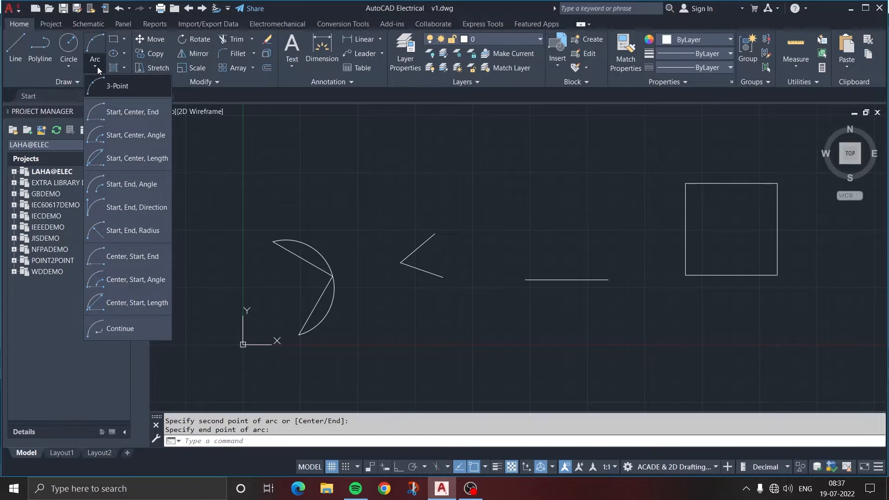
key(ctrl+z)
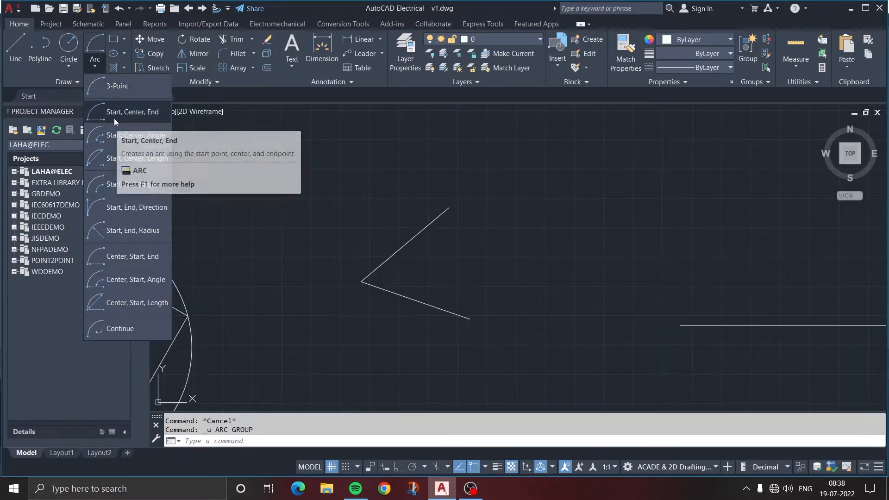
click(145, 113)
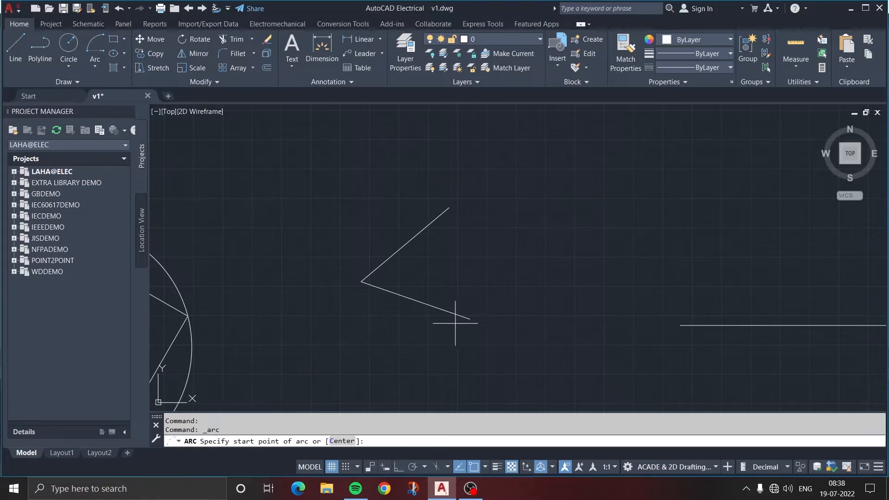
click(470, 319)
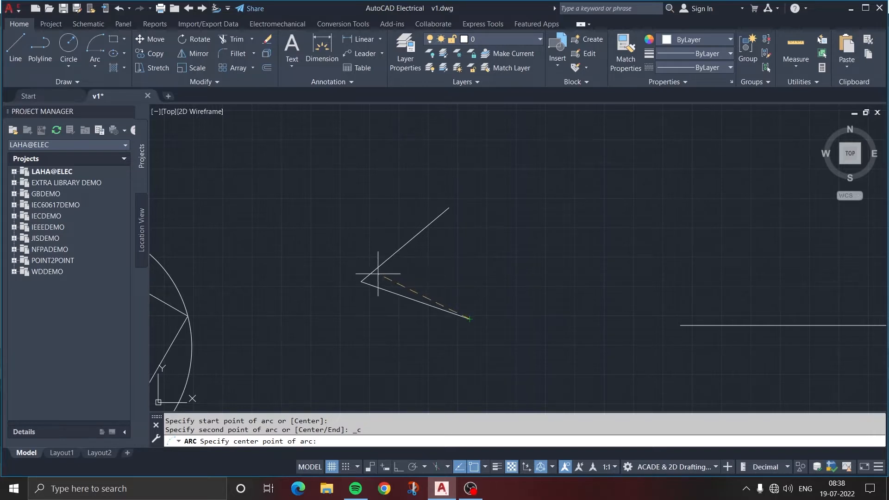
click(362, 281)
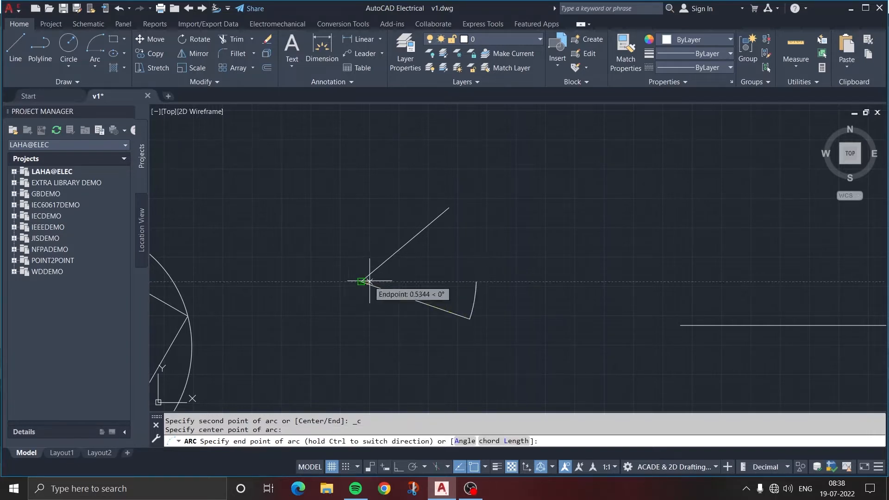
click(450, 207)
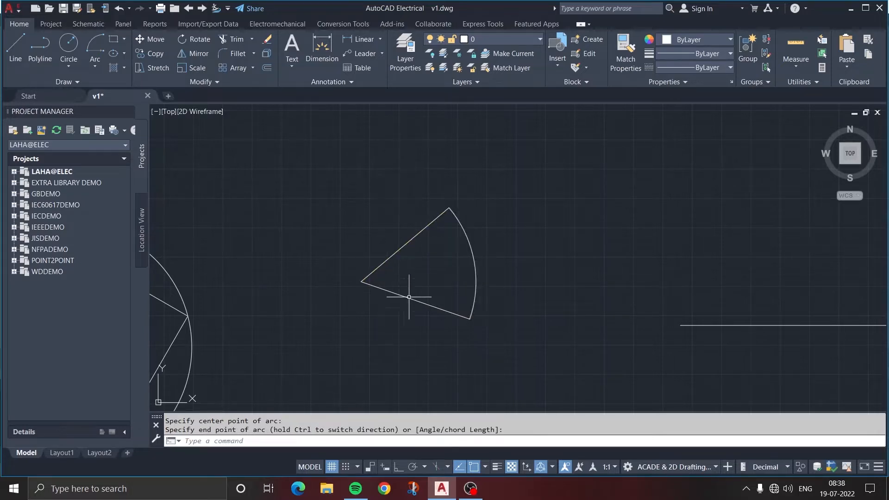
Draw a Start, Center, Angle arc from the horizontal line's right endpoint, centred on its left endpoint, with a 60-degree included angle
scroll(506, 290, down, 2)
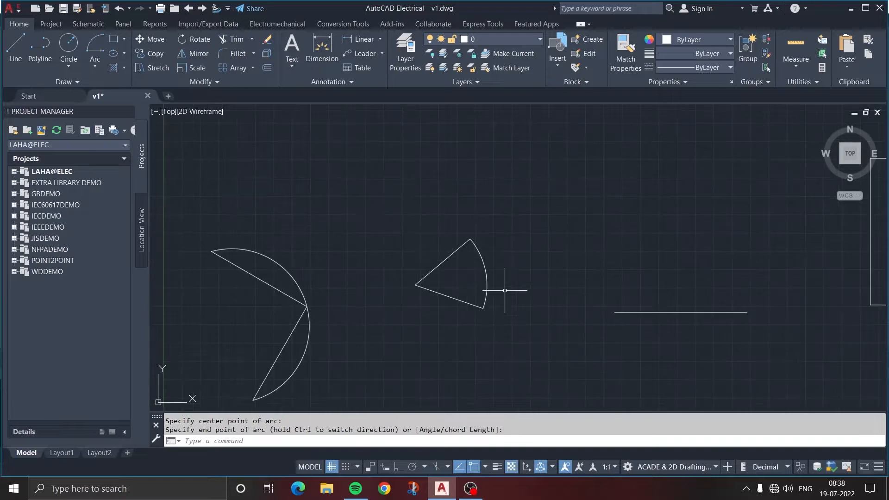
middle_drag(507, 289, 421, 299)
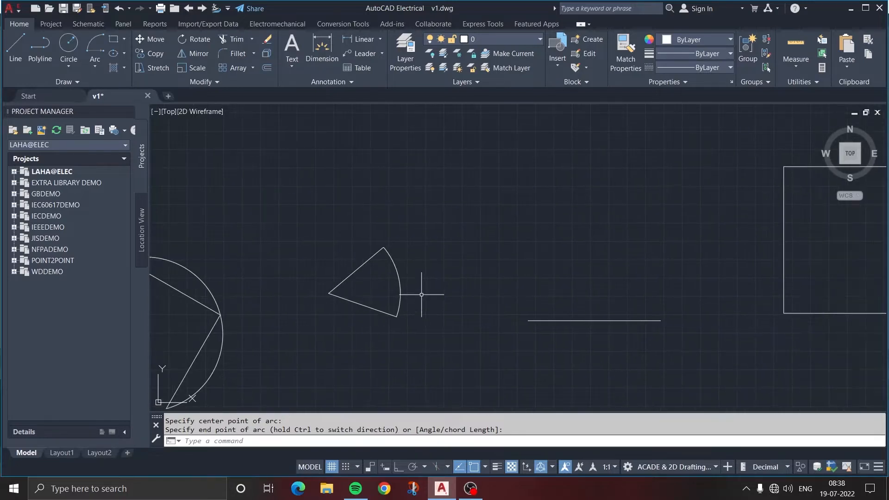
click(89, 65)
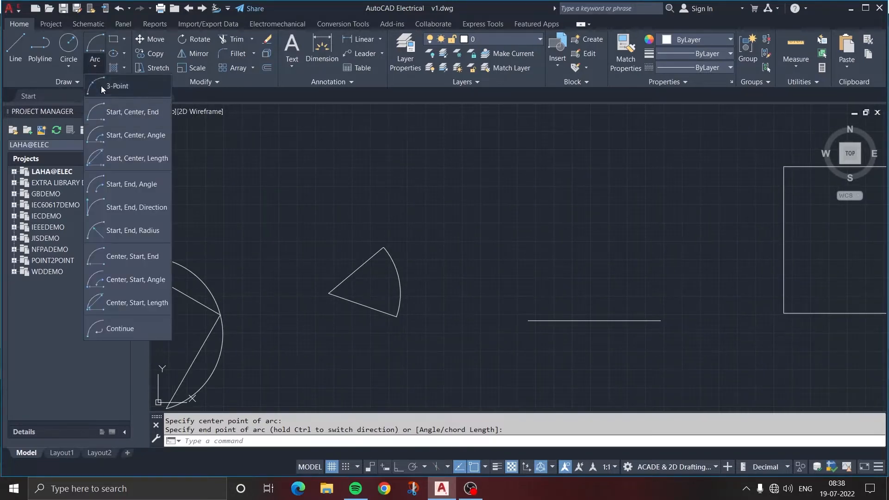
click(124, 132)
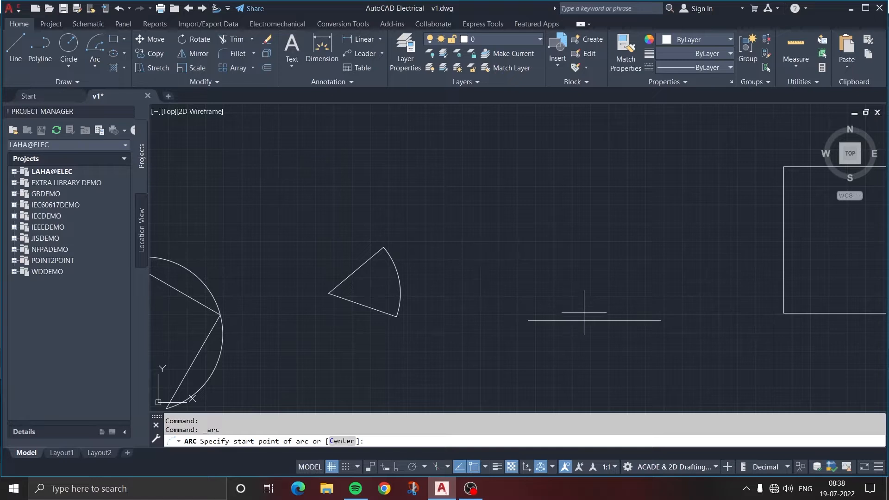
middle_drag(589, 321, 421, 323)
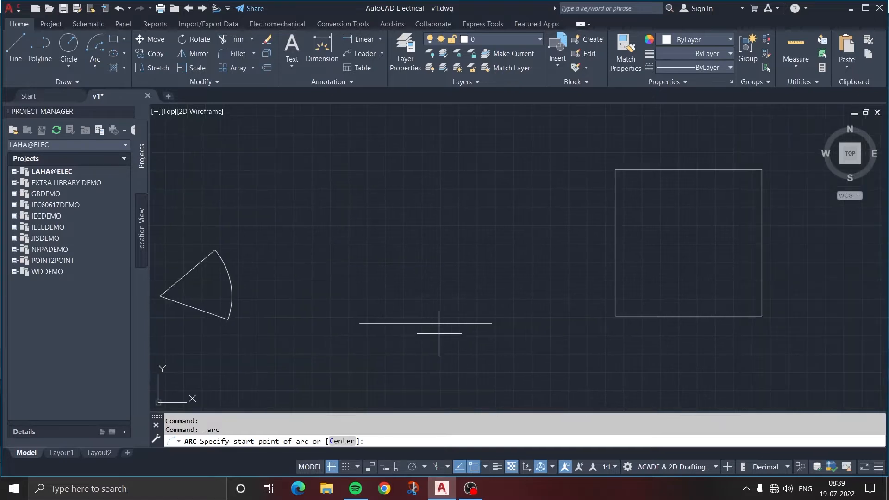
click(492, 324)
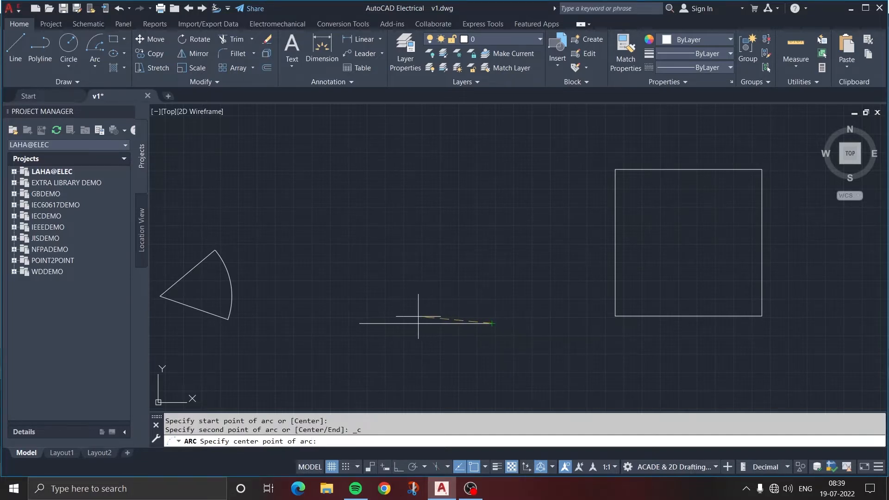
click(360, 323)
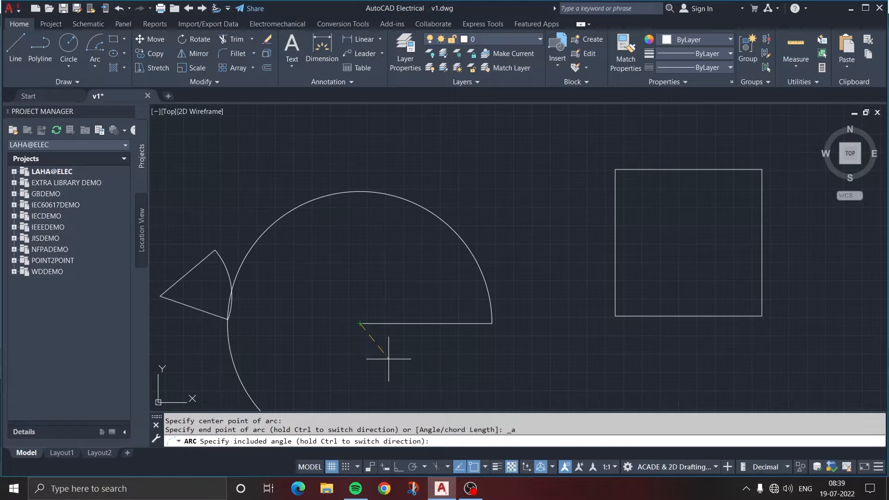
key(Return)
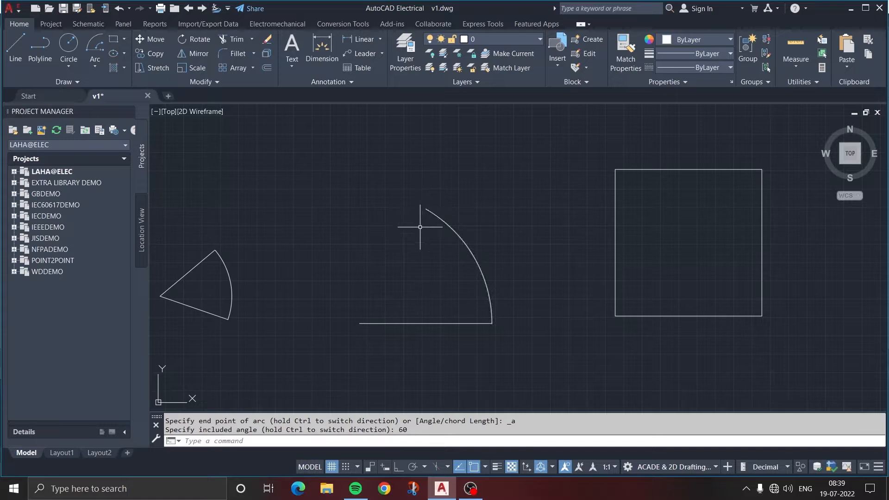
Draw a Start, Center, Length arc from the square's upper-right corner, centred on the bottom edge's midpoint, with the chord reaching the upper-left corner
scroll(388, 303, down, 2)
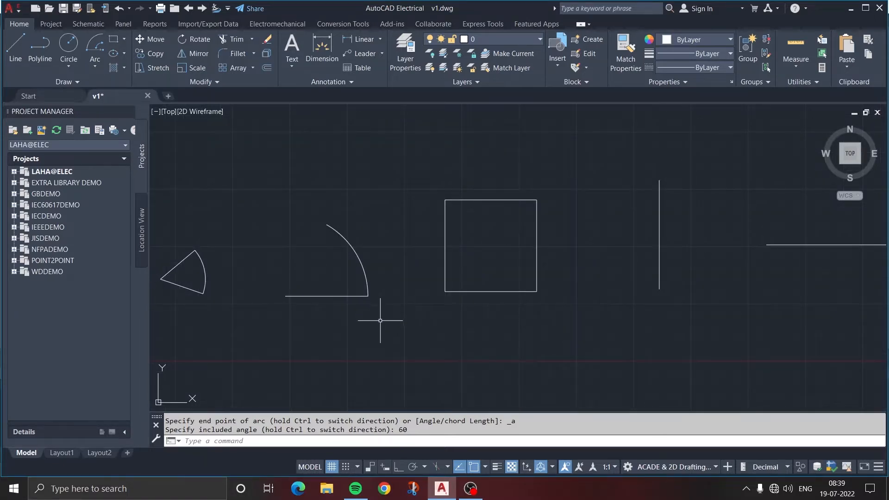
middle_drag(381, 321, 420, 298)
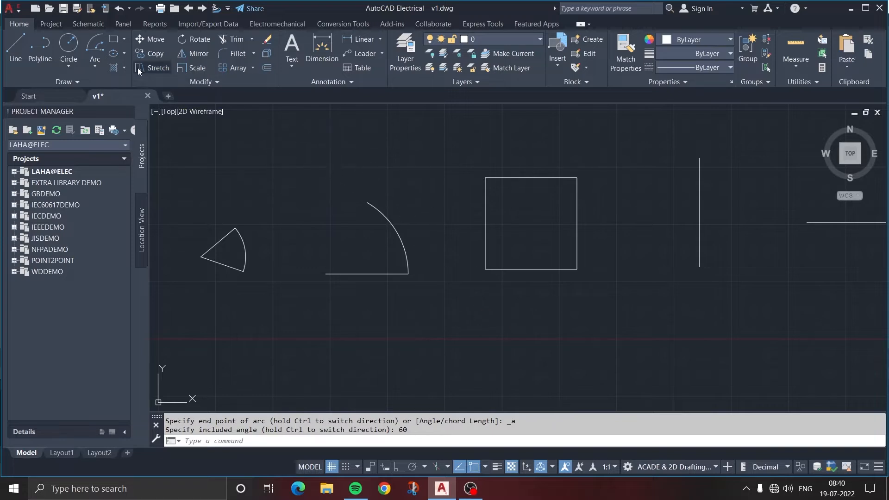
click(98, 68)
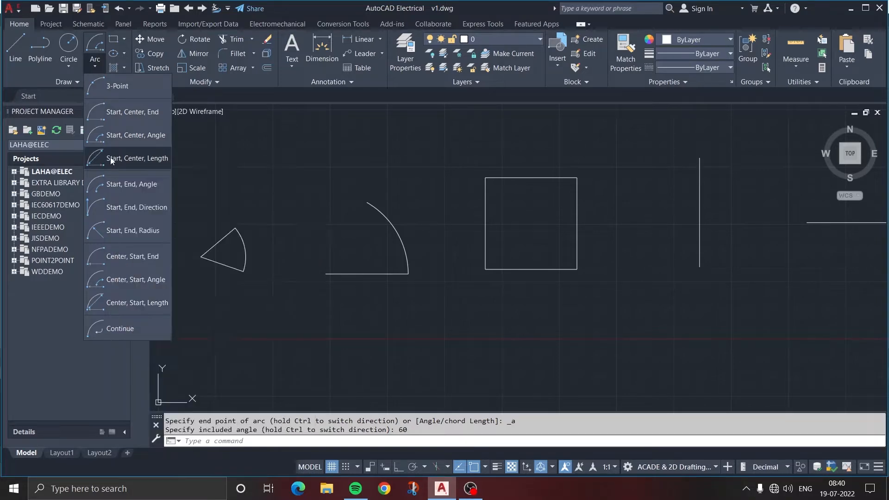
click(111, 159)
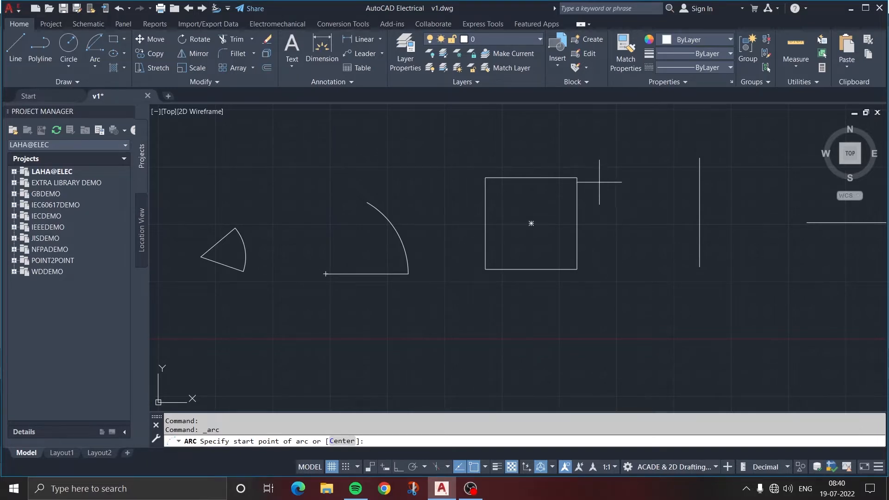
click(577, 178)
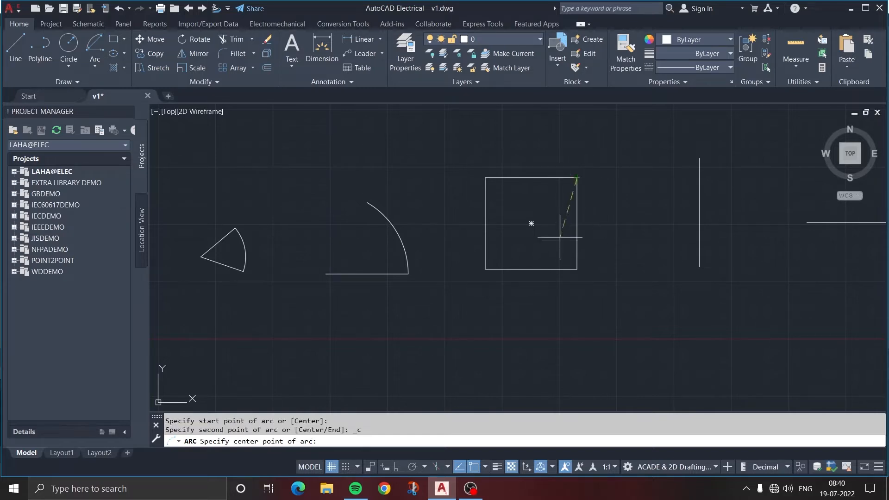
click(531, 268)
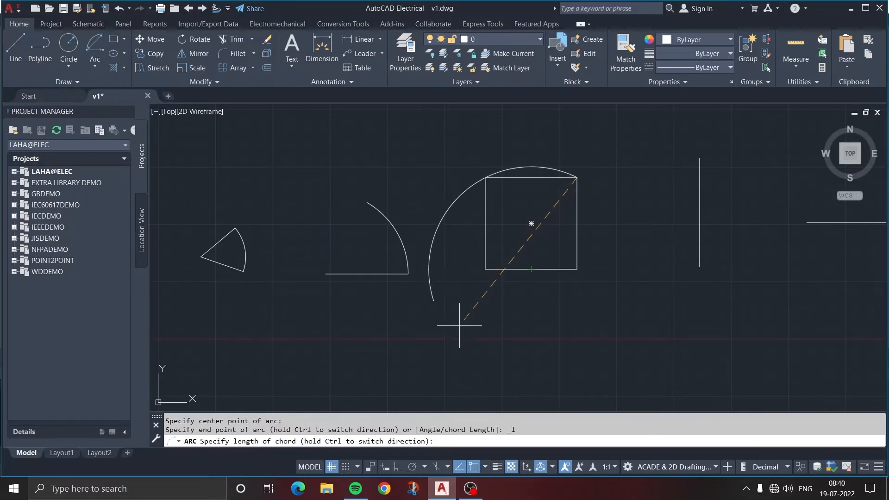
click(486, 177)
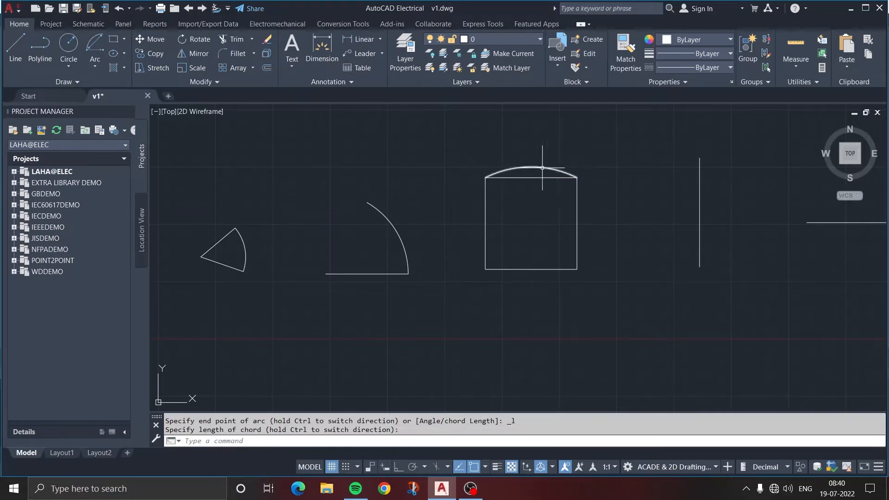
Draw a Start, End, Angle arc from the vertical line's lower endpoint to its upper endpoint with a 30-degree included angle
key(Return)
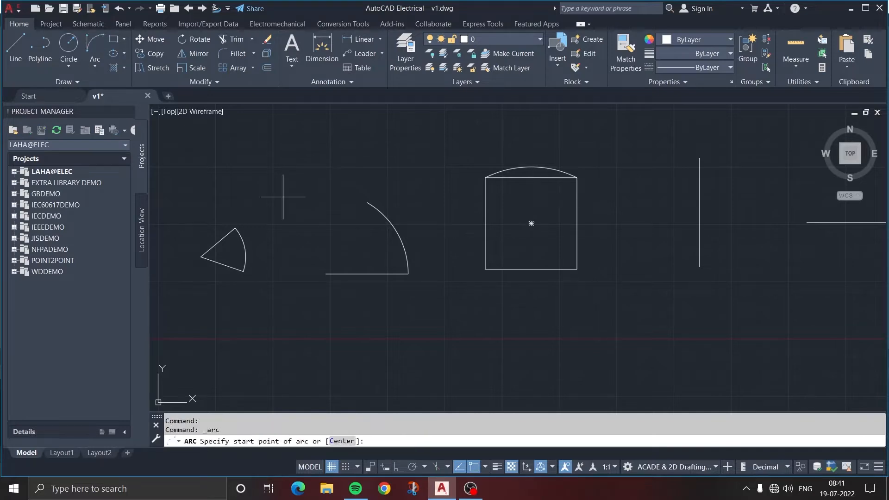
click(94, 67)
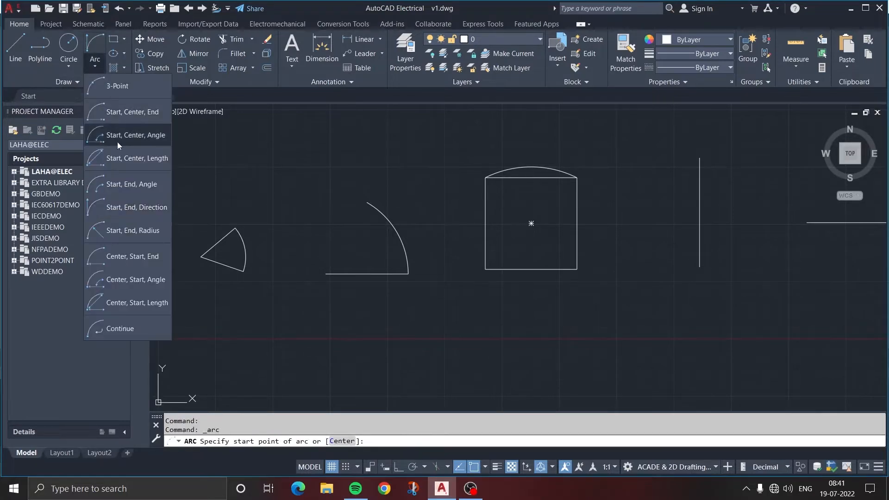
click(140, 186)
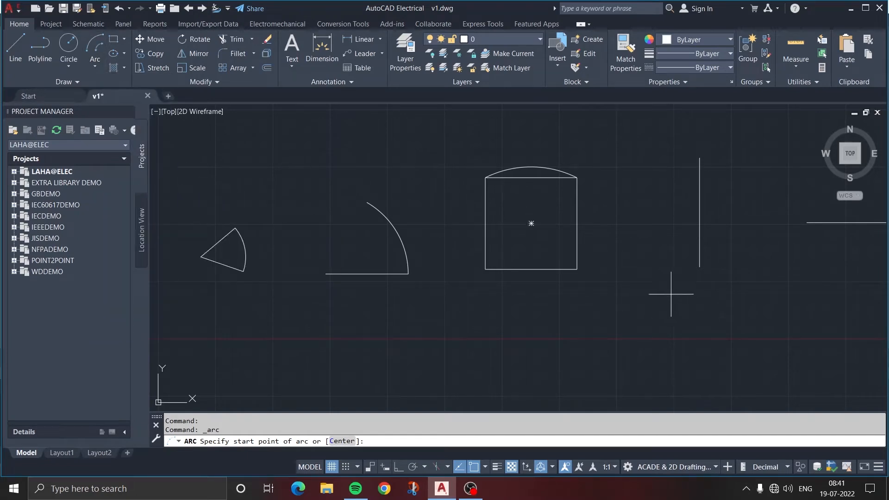
mouse_move(703, 280)
middle_down()
mouse_move(510, 323)
mouse_move(516, 317)
middle_up()
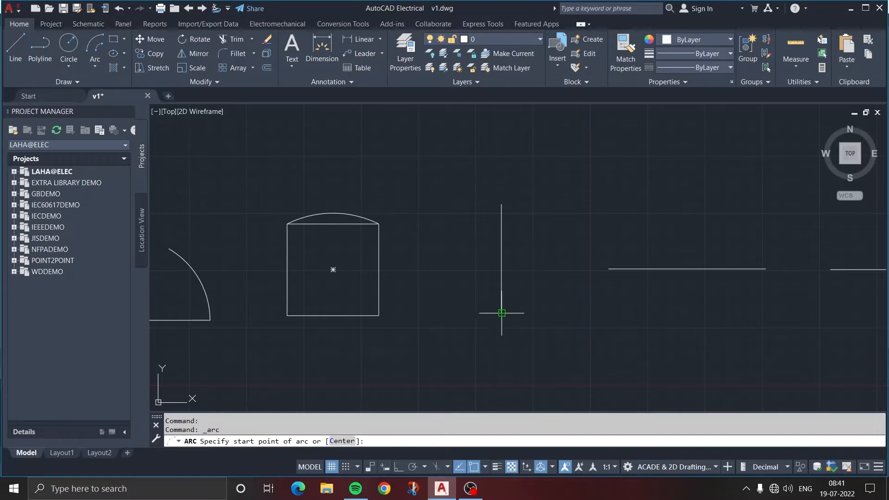
click(501, 312)
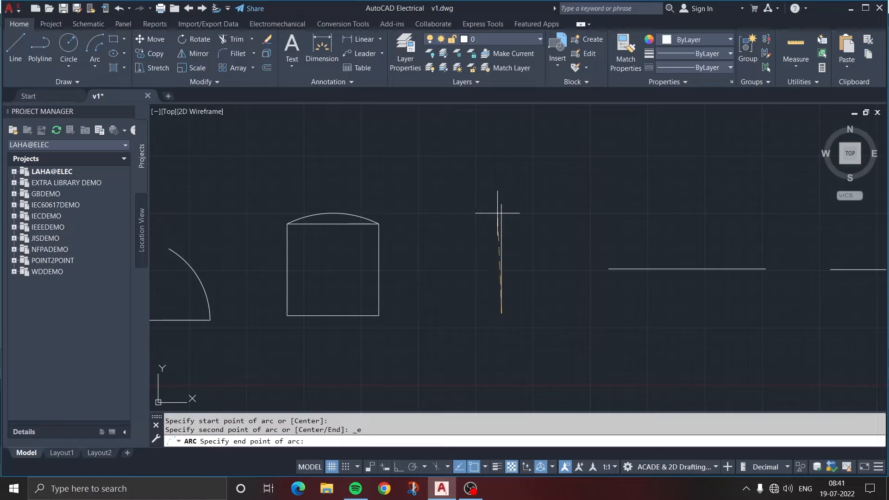
click(502, 204)
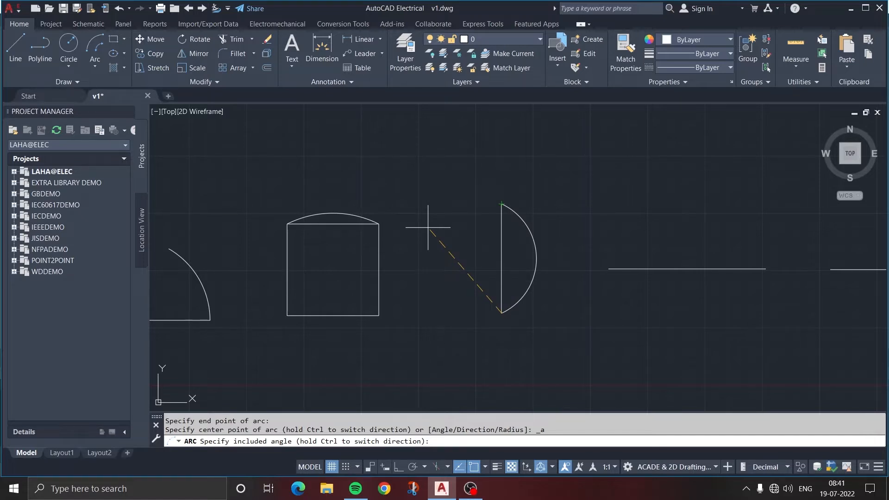
key(Return)
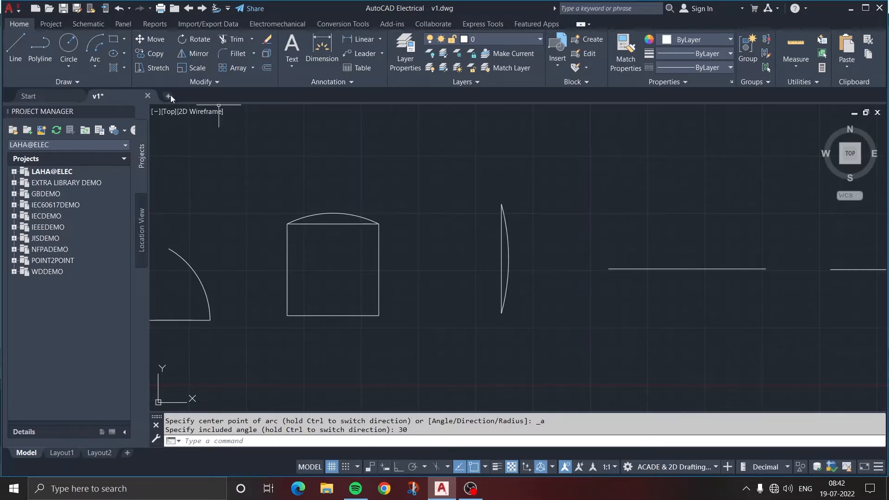
Draw a Start, End, Angle arc from the vertical line's lower endpoint to its upper endpoint with a 90-degree included angle
click(94, 68)
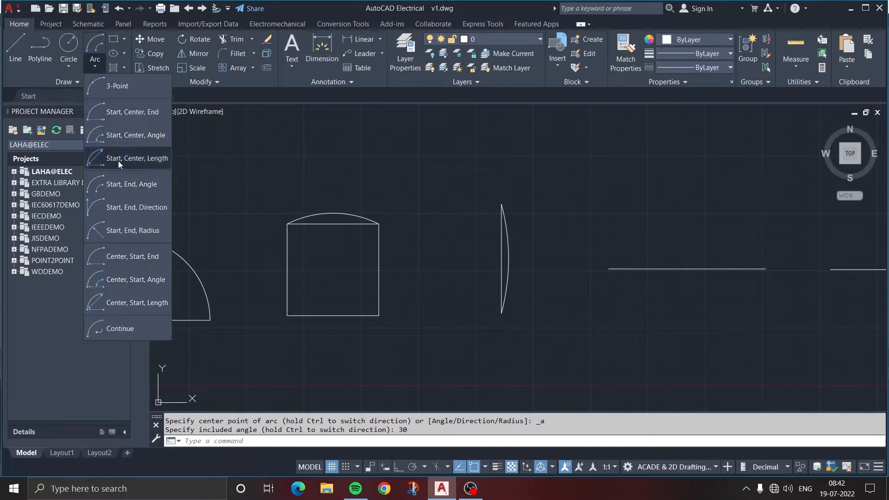
click(126, 186)
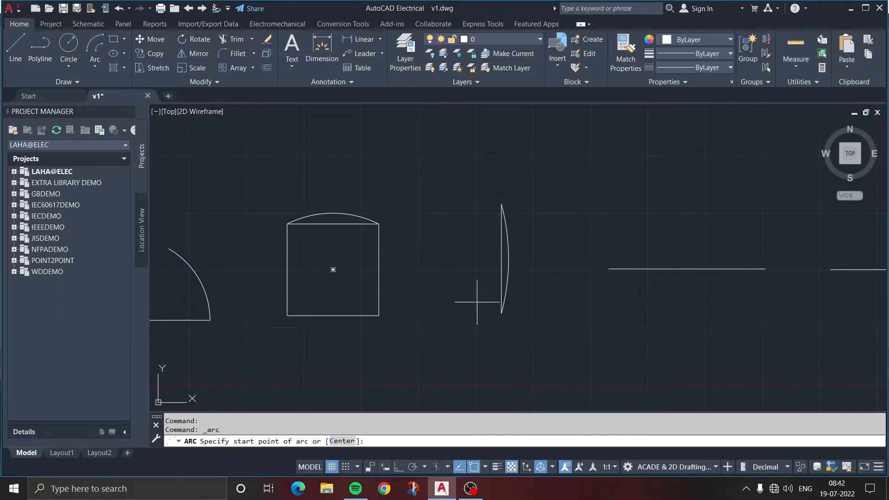
click(502, 313)
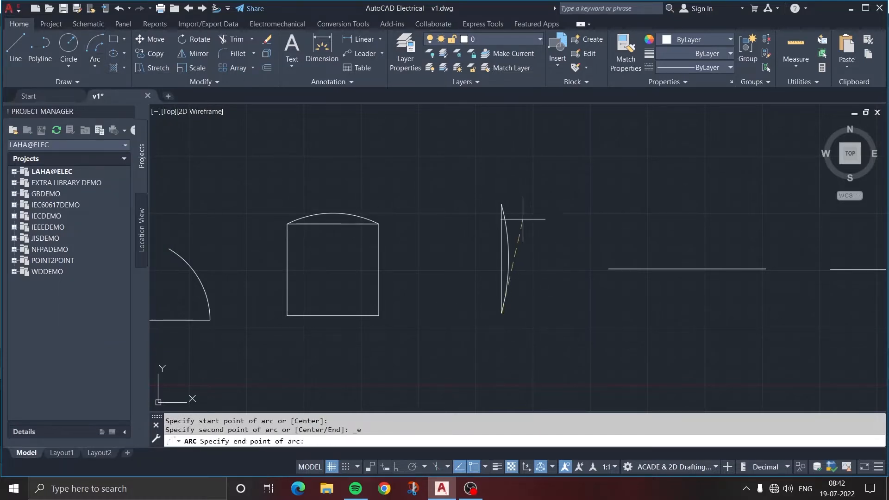
click(501, 204)
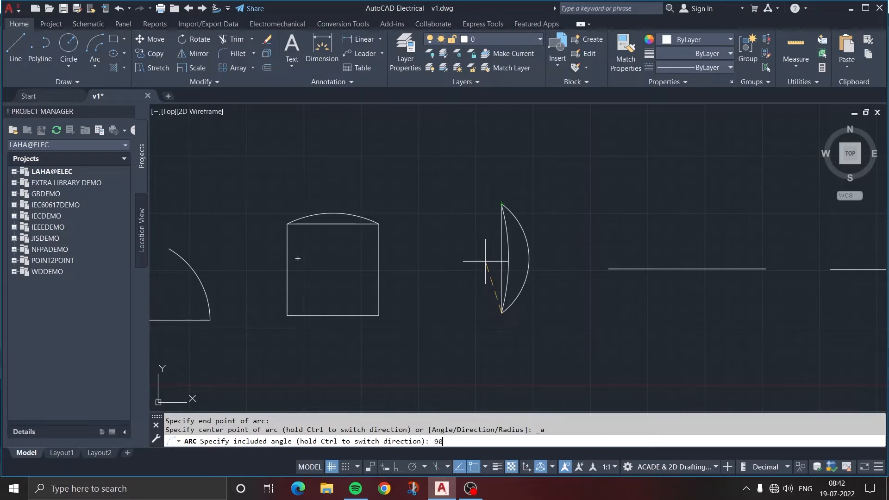
key(Return)
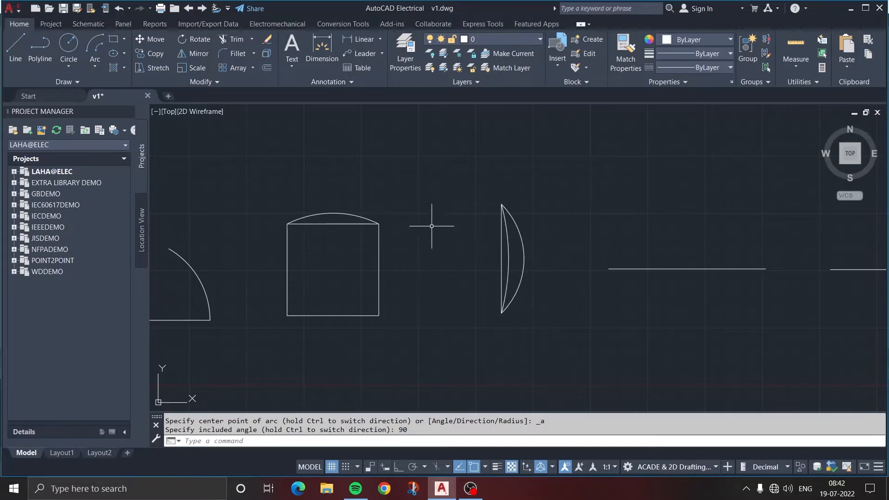
Draw a Start, End, Direction arc from the next horizontal line's right endpoint to its left endpoint, with the start tangent pointing steeply up and right
click(95, 65)
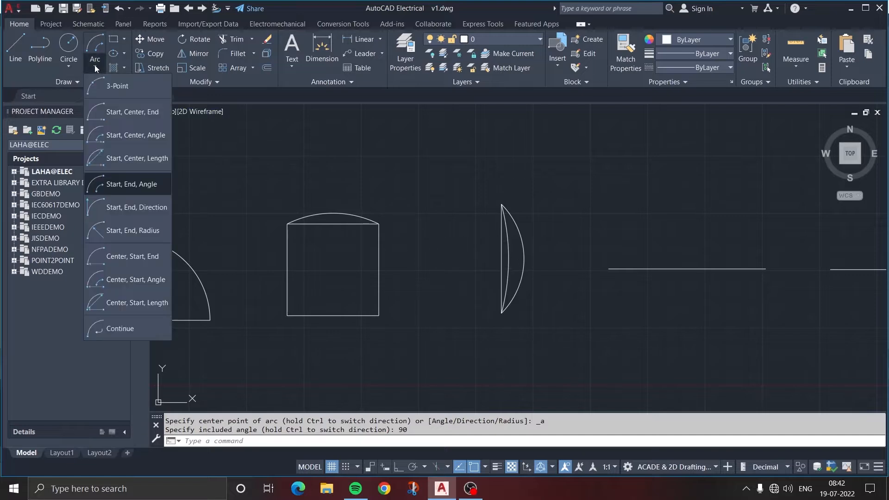
click(108, 212)
middle_drag(576, 293, 359, 307)
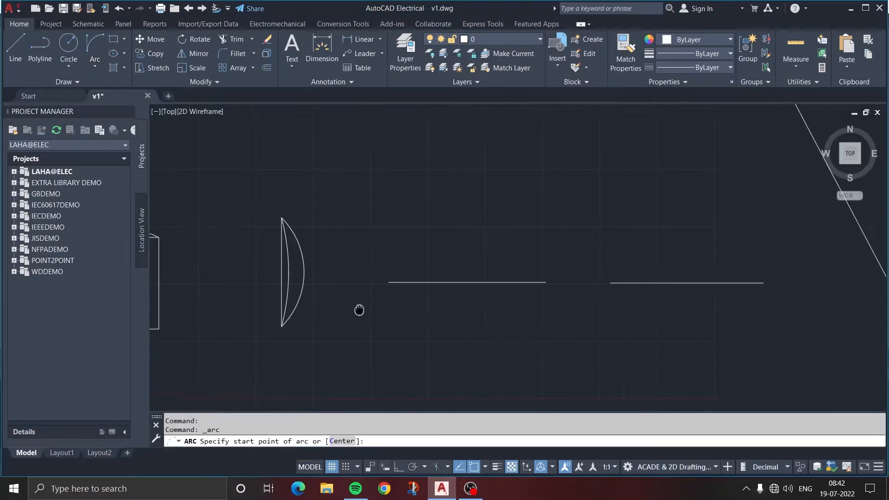
click(546, 282)
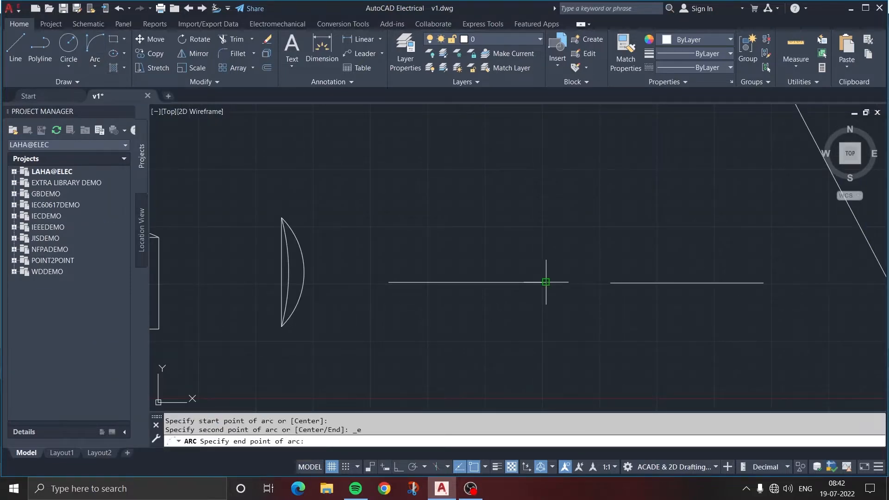
click(389, 282)
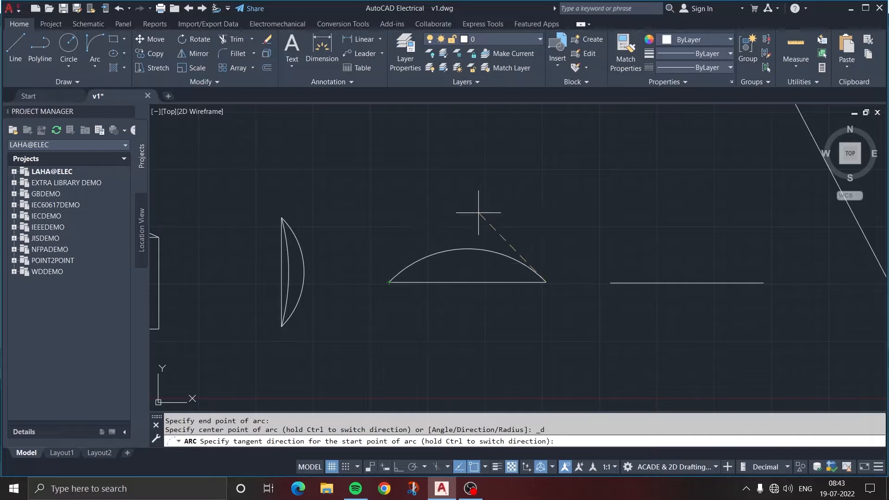
click(569, 239)
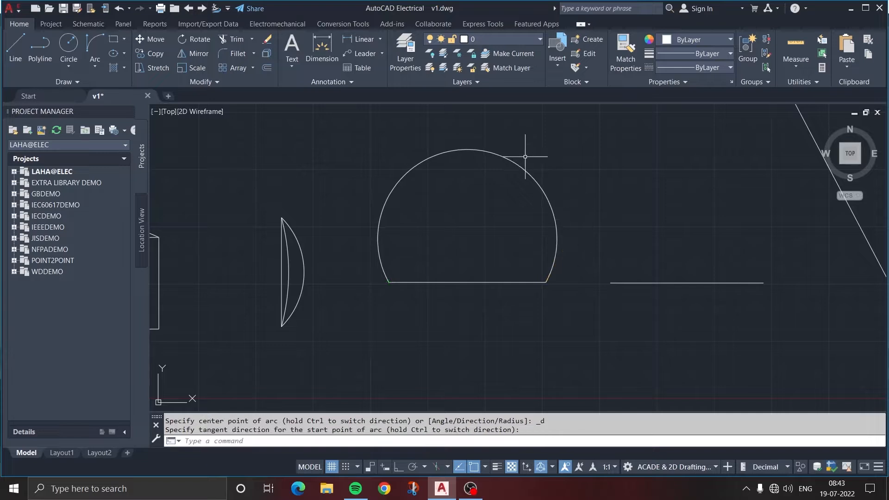
Draw a Start, End, Radius arc from the following horizontal line's right endpoint to its left endpoint with a radius of 30
click(98, 67)
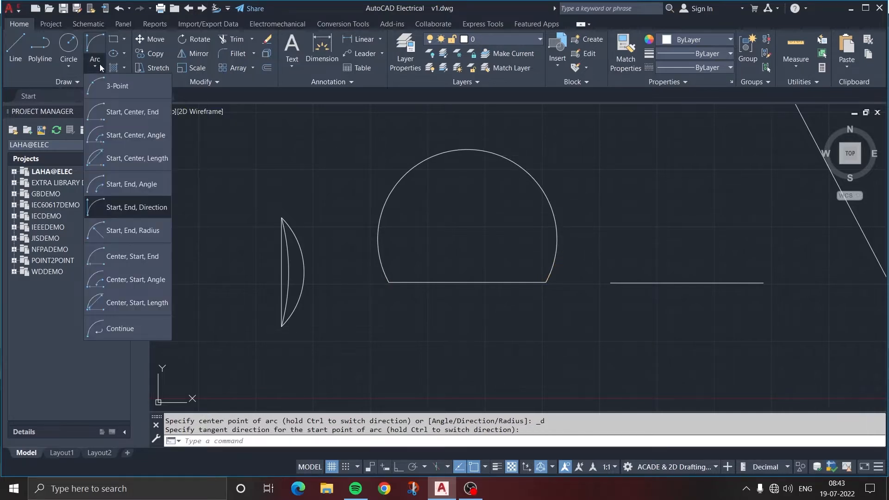
click(140, 234)
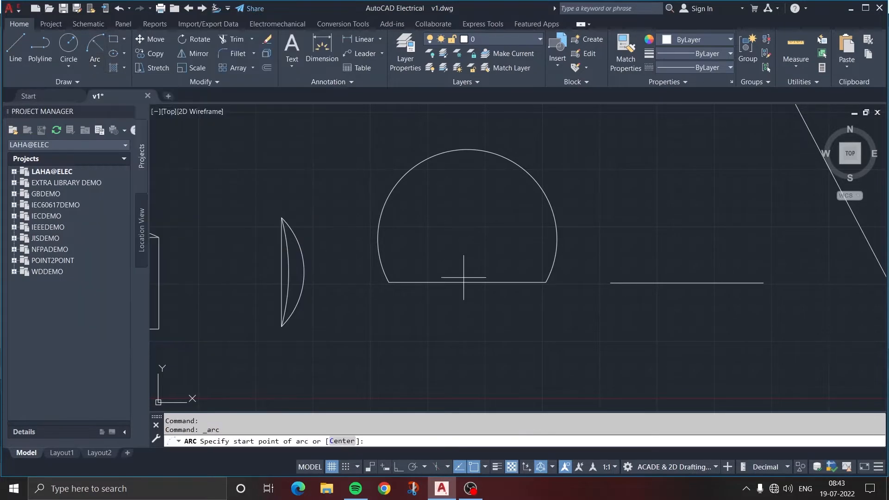
middle_drag(643, 311, 460, 327)
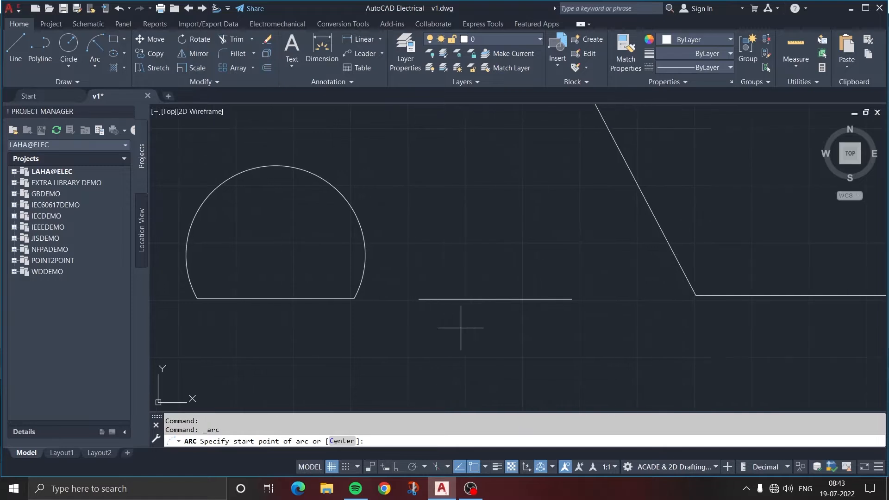
click(572, 298)
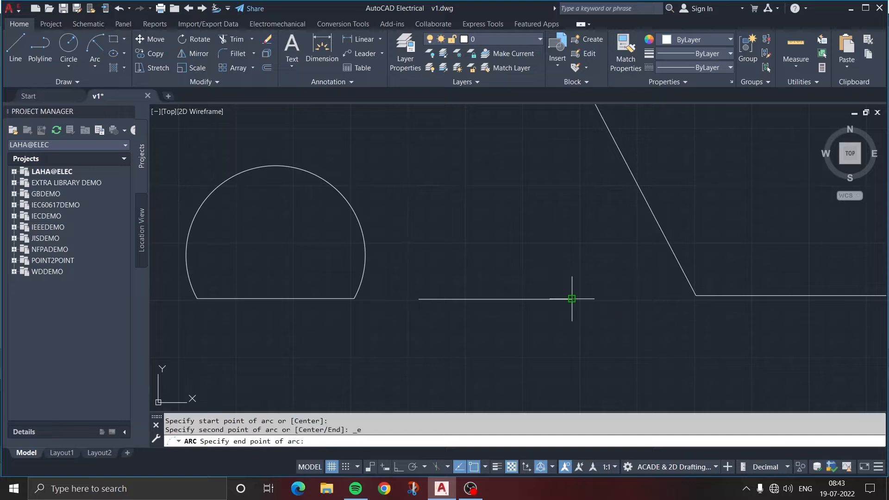
click(419, 299)
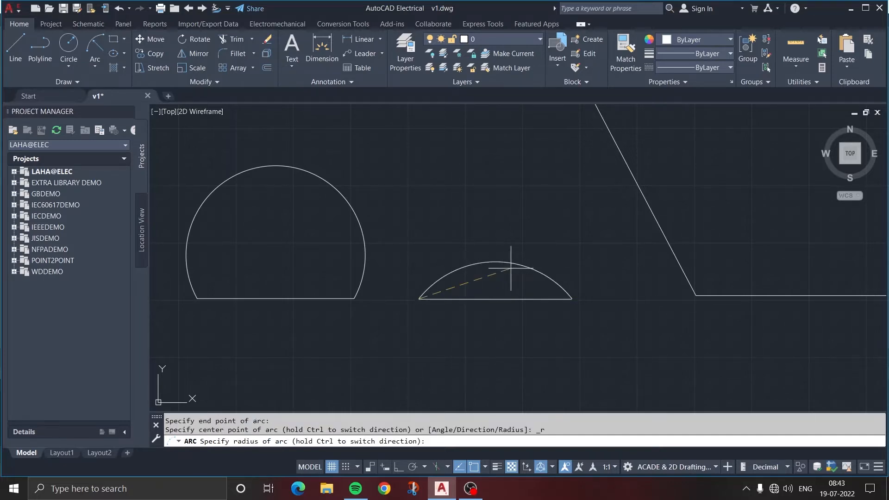
text(30)
key(Return)
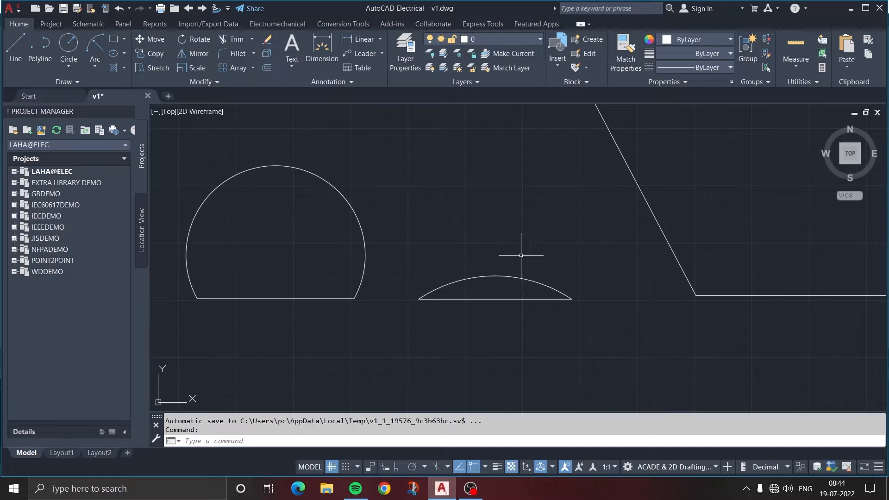
Draw a Center, Start, End arc centred on the large angle's vertex, from the horizontal leg's right endpoint to the slanted leg's upper endpoint
scroll(523, 254, down, 2)
middle_drag(522, 254, 480, 261)
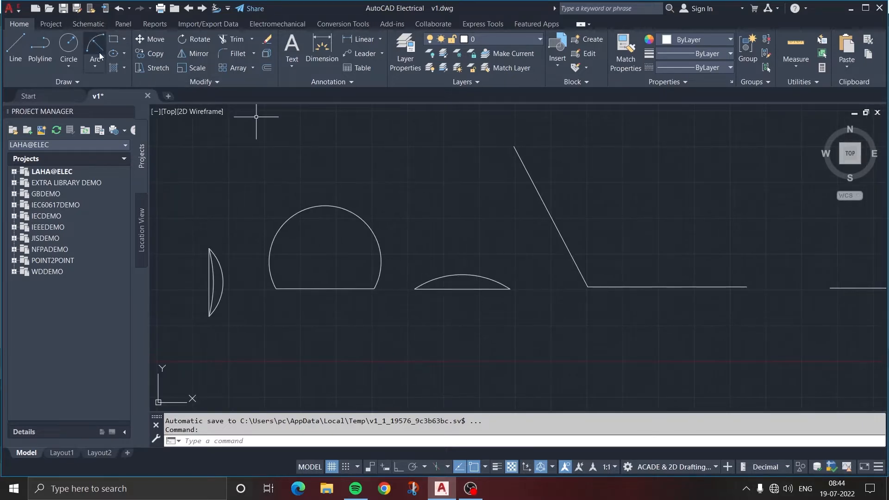
click(95, 69)
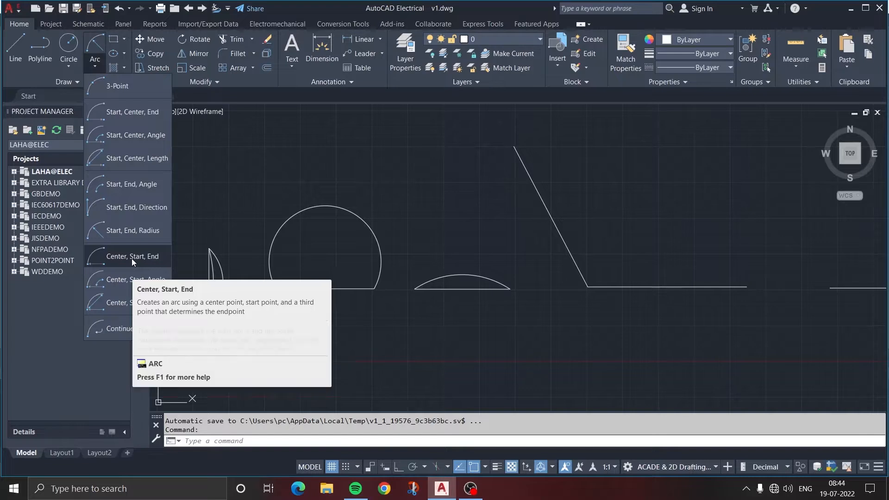
click(123, 257)
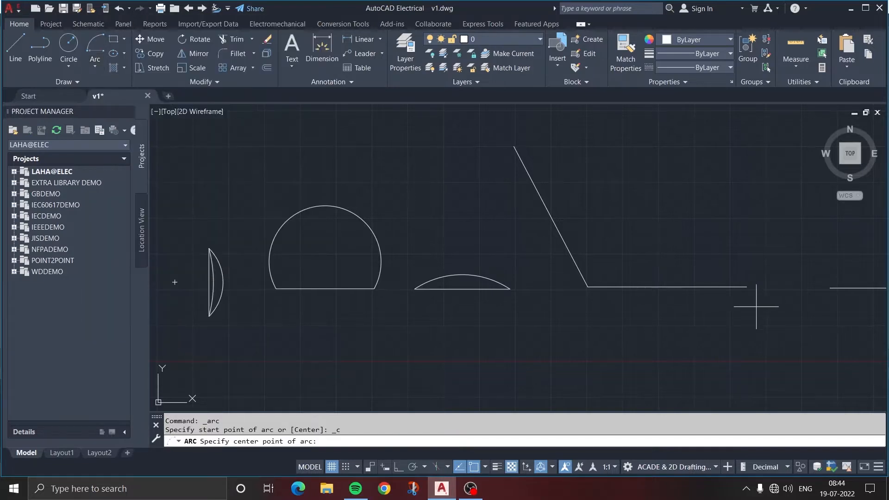
click(589, 286)
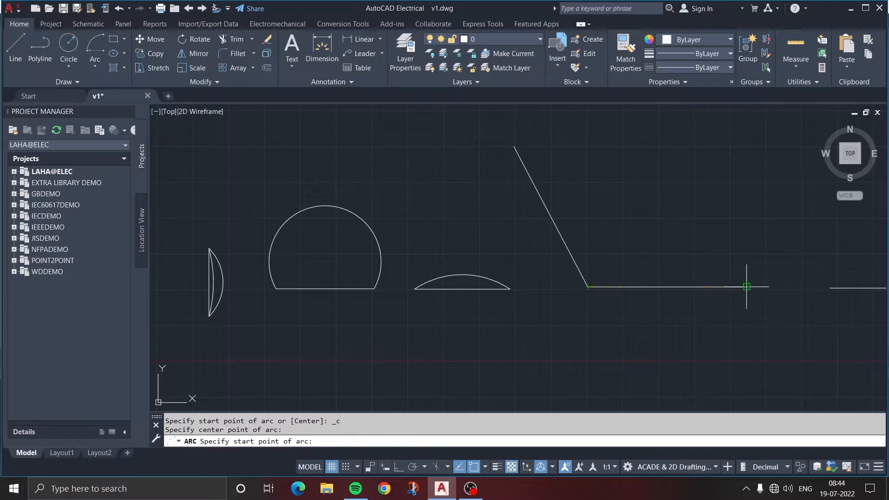
click(746, 286)
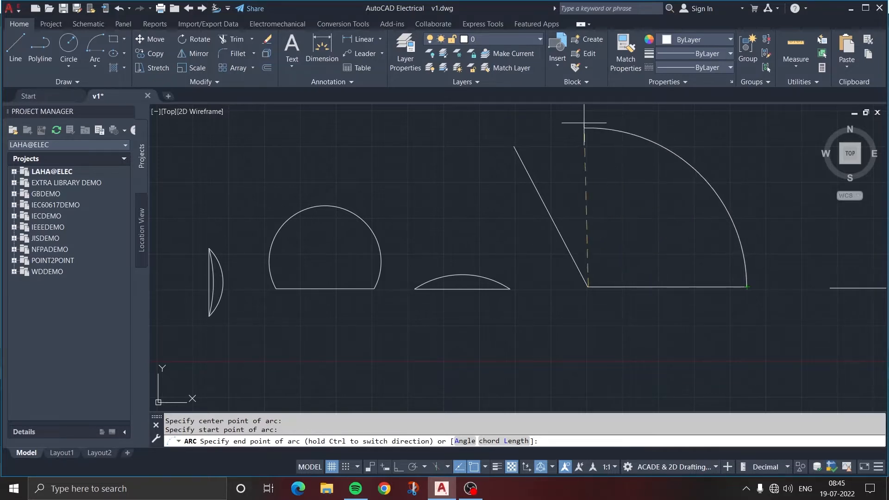
click(514, 146)
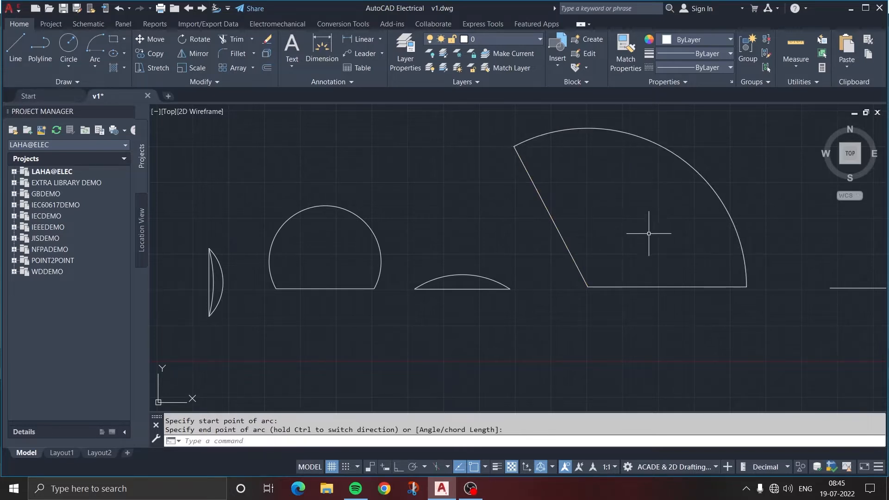
Draw a Center, Start, Angle arc centred on the last horizontal line's midpoint, starting at its right endpoint and picking the angle at its left endpoint
scroll(649, 234, down, 2)
middle_drag(649, 233, 441, 272)
click(95, 66)
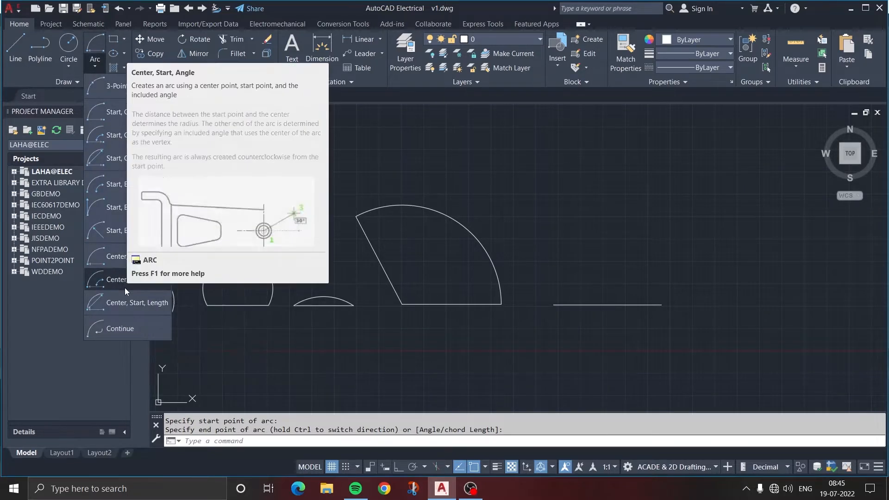
click(120, 282)
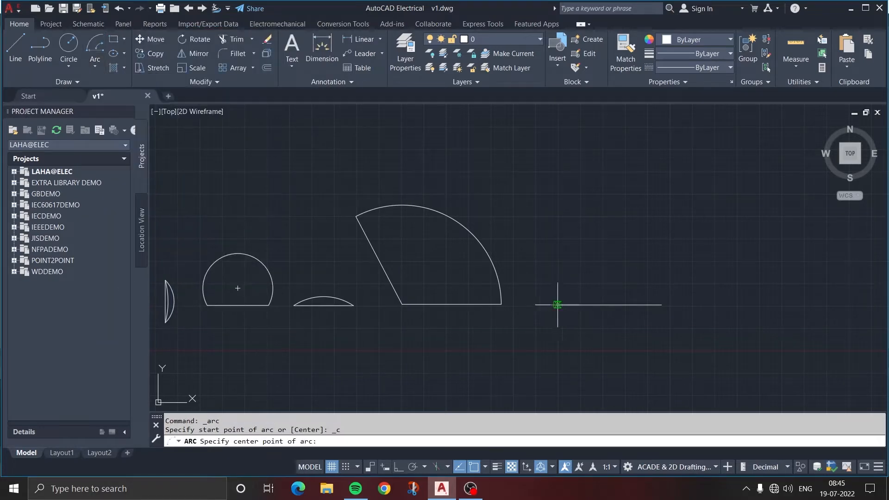
click(608, 305)
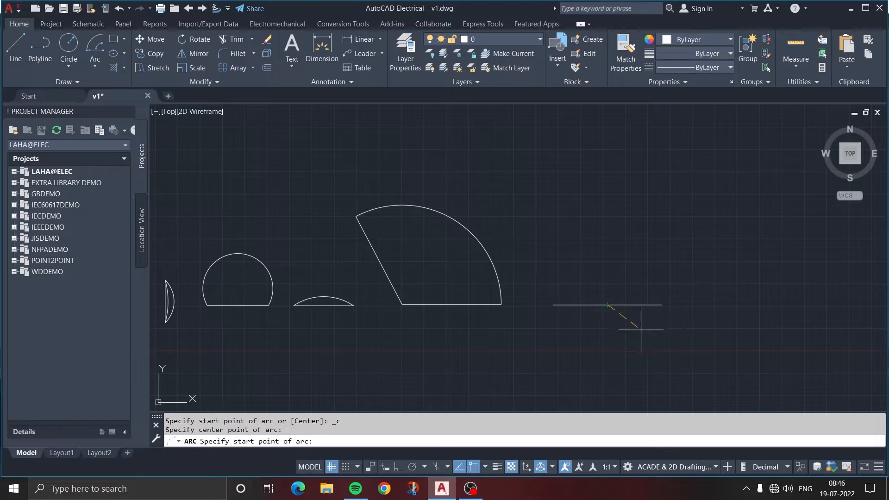
click(661, 304)
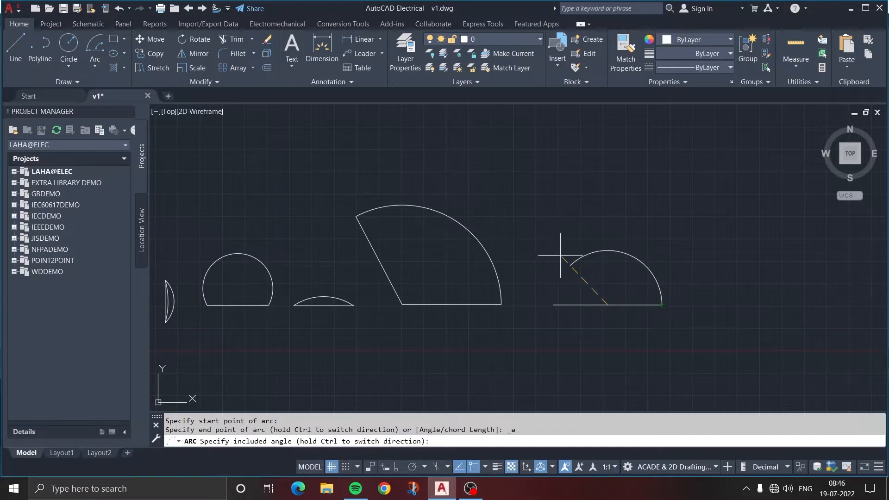
click(555, 304)
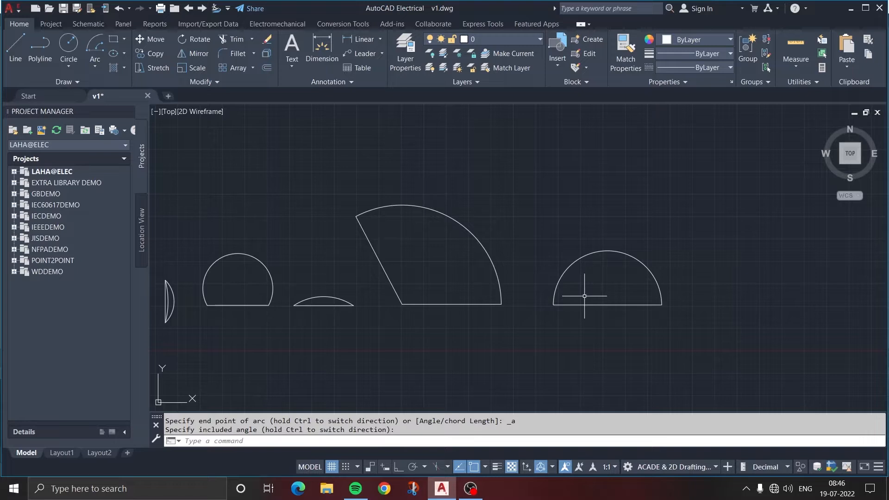
click(95, 67)
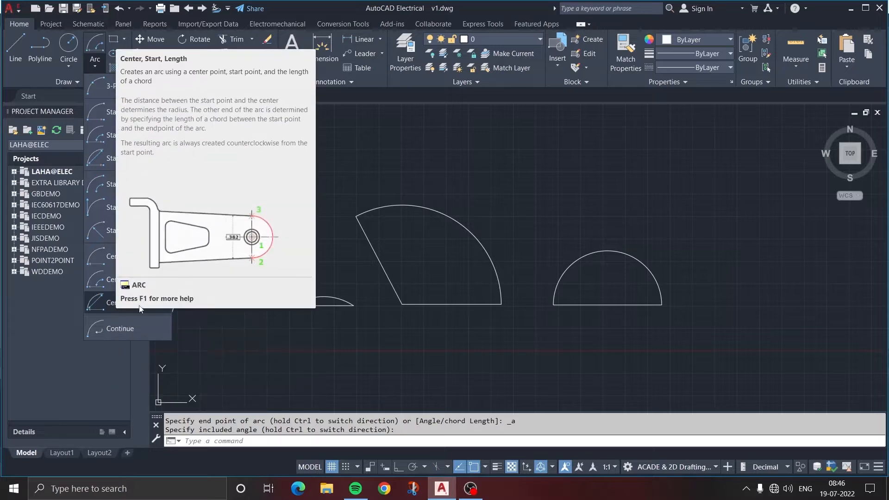
click(101, 303)
key(Escape)
Draw a single horizontal line in the empty area above and to the right of the semicircle, using Ortho mode to keep it straight
mouse_move(596, 234)
middle_down()
mouse_move(415, 249)
mouse_move(361, 284)
middle_up()
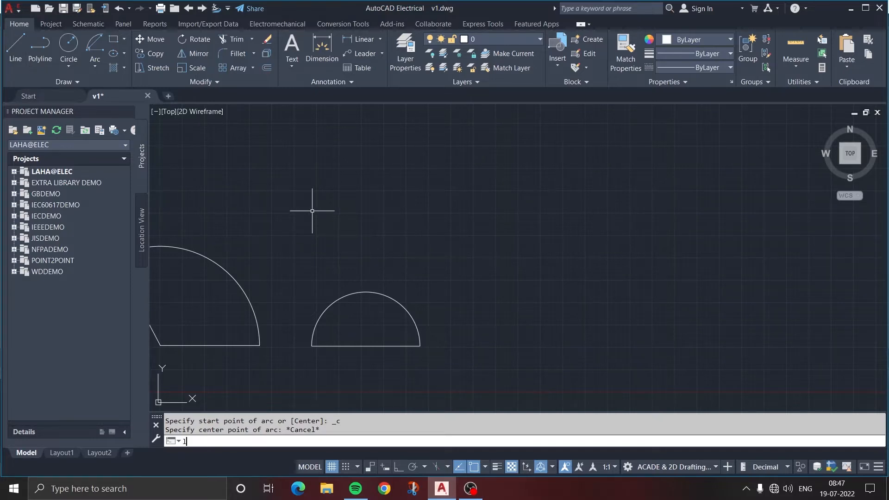
text(l)
key(Return)
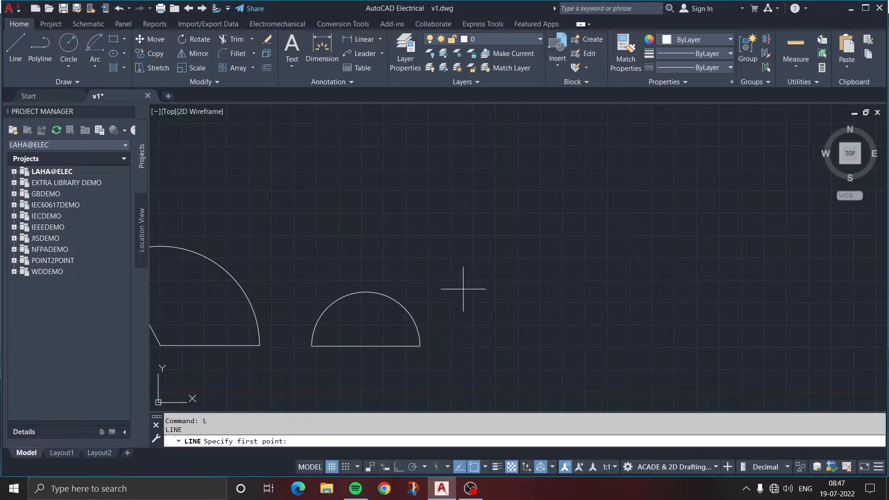
click(429, 261)
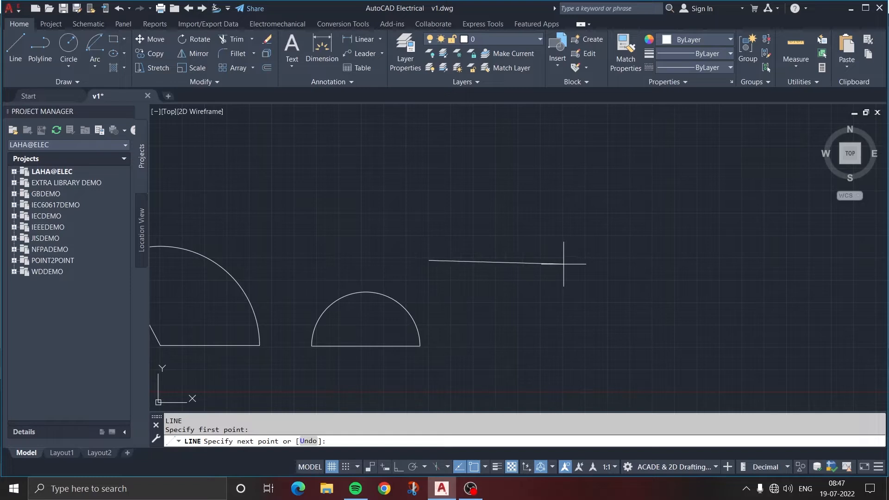
key(F8)
click(594, 260)
key(F8)
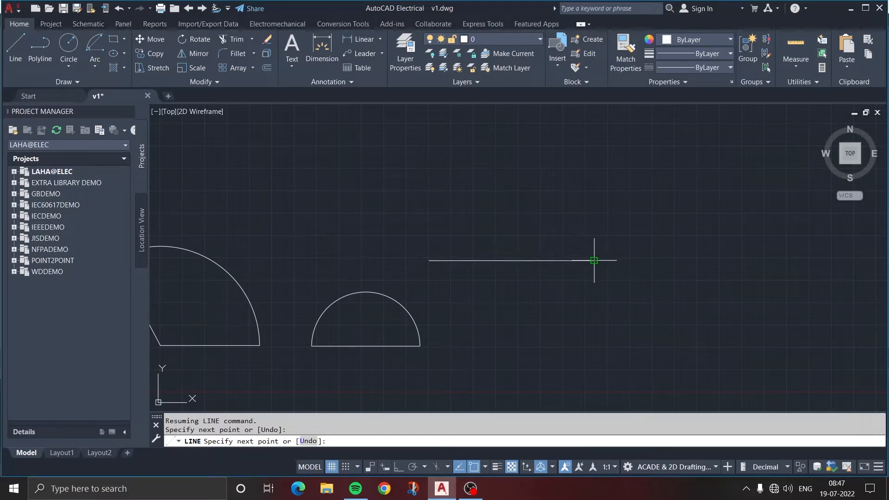
key(Escape)
Draw a Center, Start, Length arc centred on the new horizontal line's midpoint, starting at its right endpoint with a chord length of 20
click(95, 65)
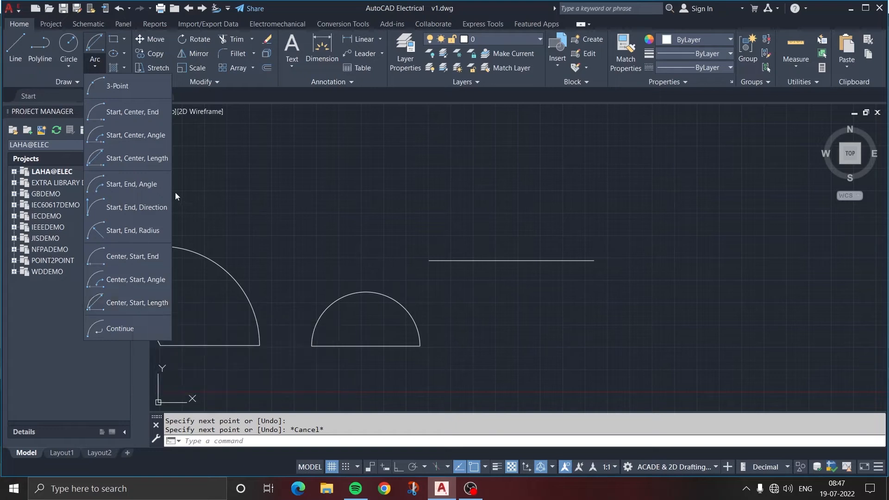
click(126, 303)
click(511, 261)
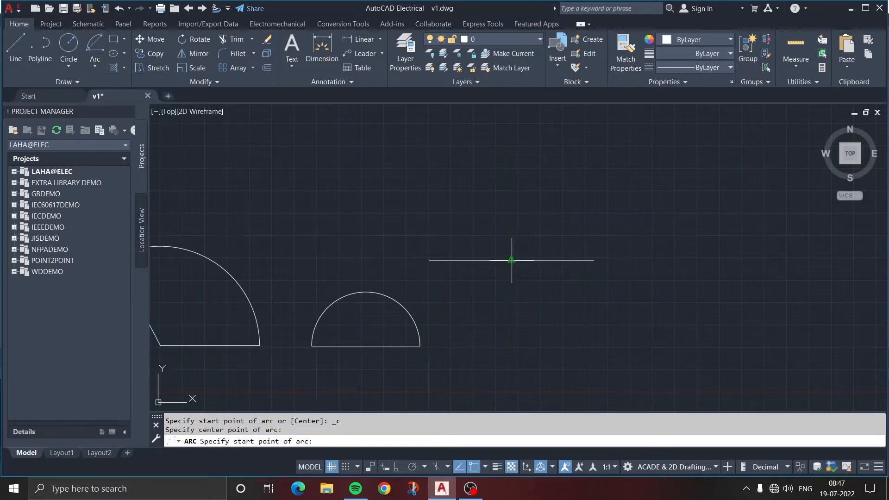
click(594, 261)
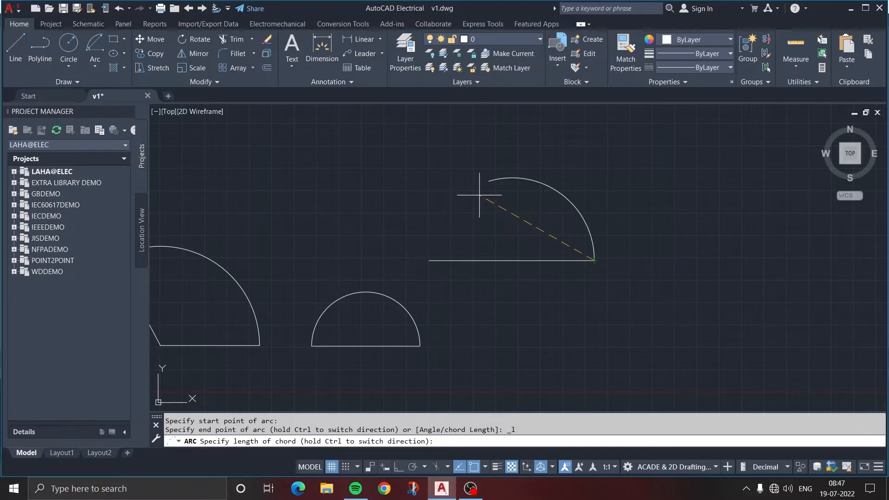
text(20)
key(Return)
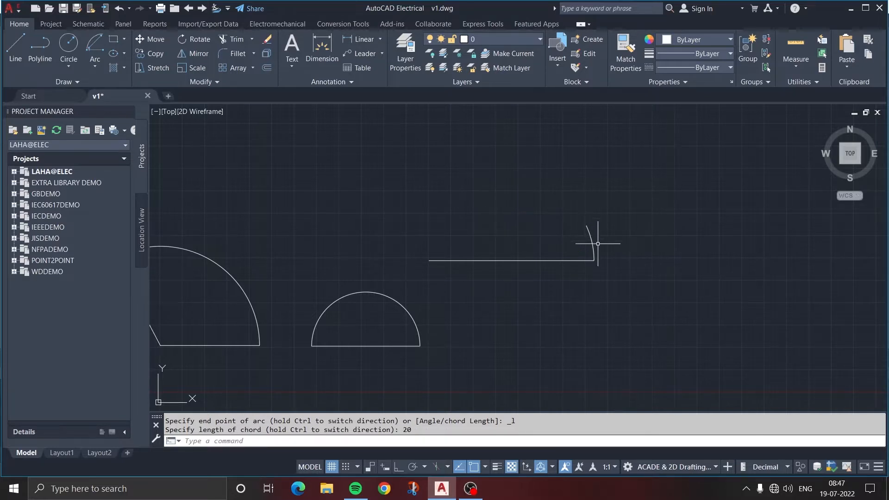
Use the Continue arc method to add a tangent arc from the chord arc's upper end, ending up and to the left above the horizontal line
scroll(595, 245, up, 5)
scroll(596, 243, down, 2)
scroll(596, 243, up, 4)
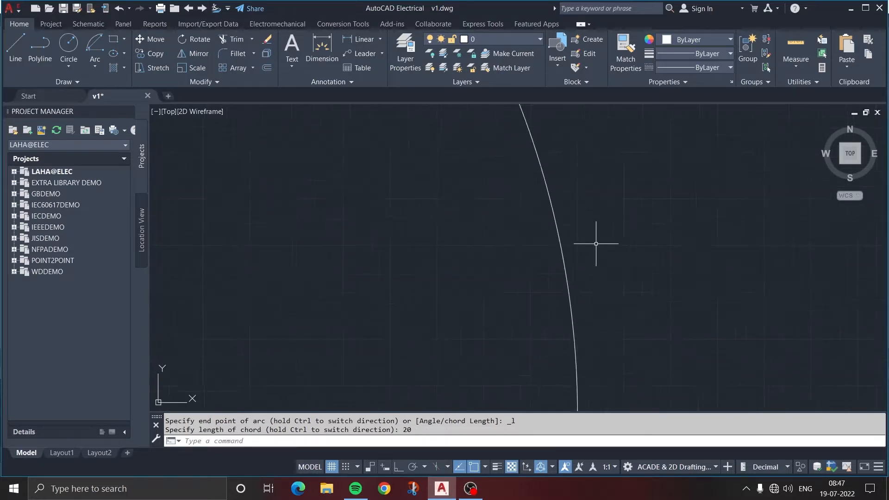
scroll(596, 244, down, 2)
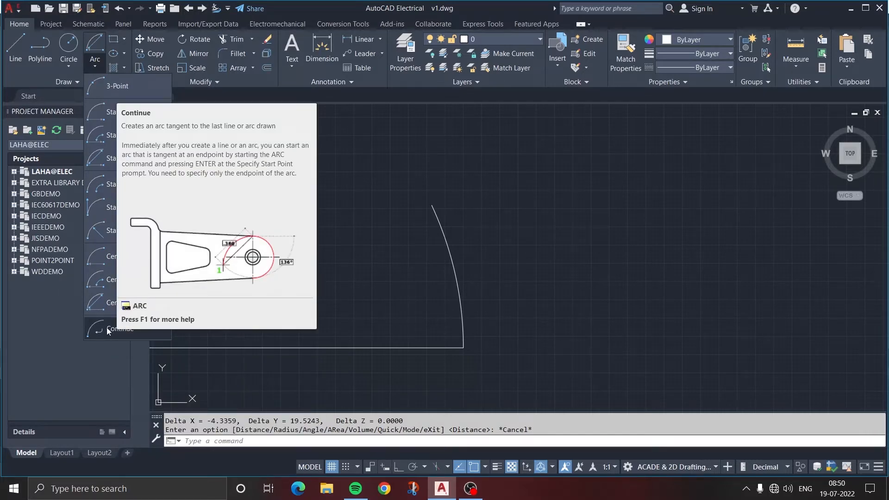
click(138, 332)
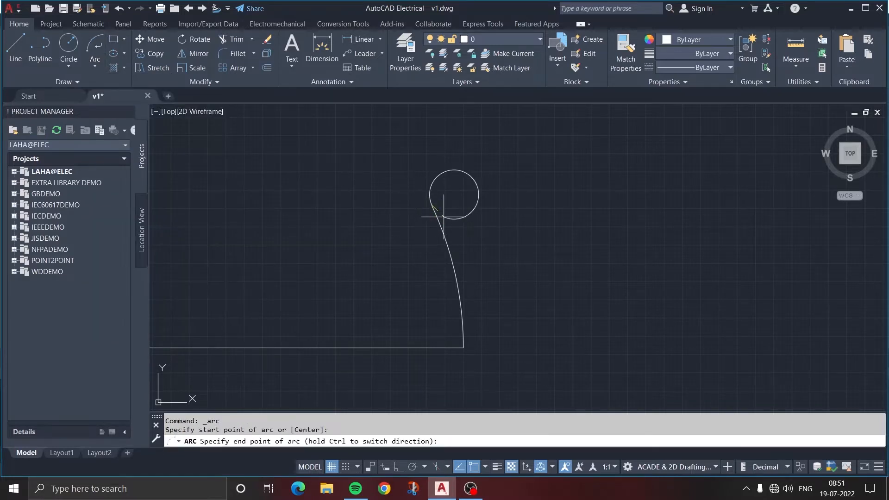
click(237, 193)
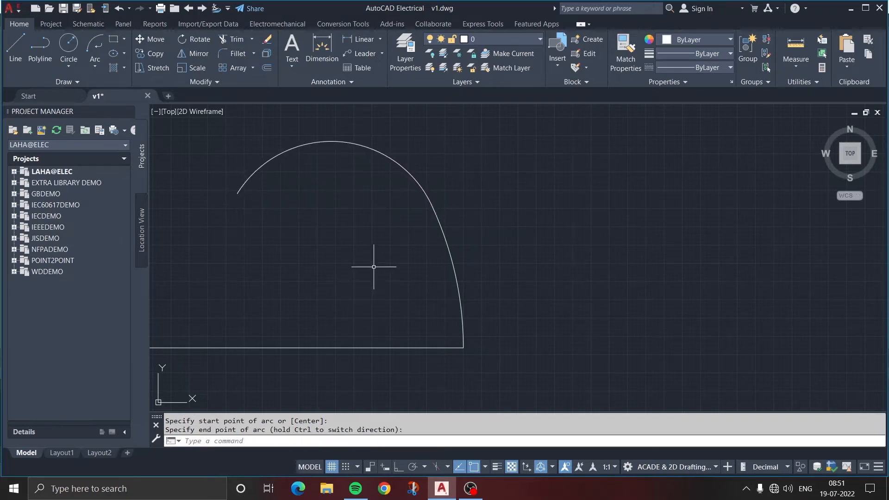
click(102, 65)
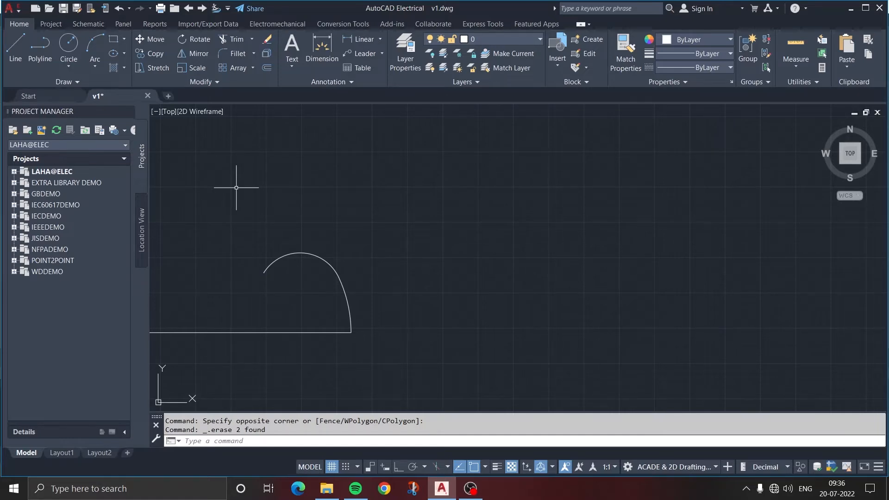
Draw a rectangle right of the arcs using the Area option, with an area of 1000 and a length of 50
text(REC)
key(Return)
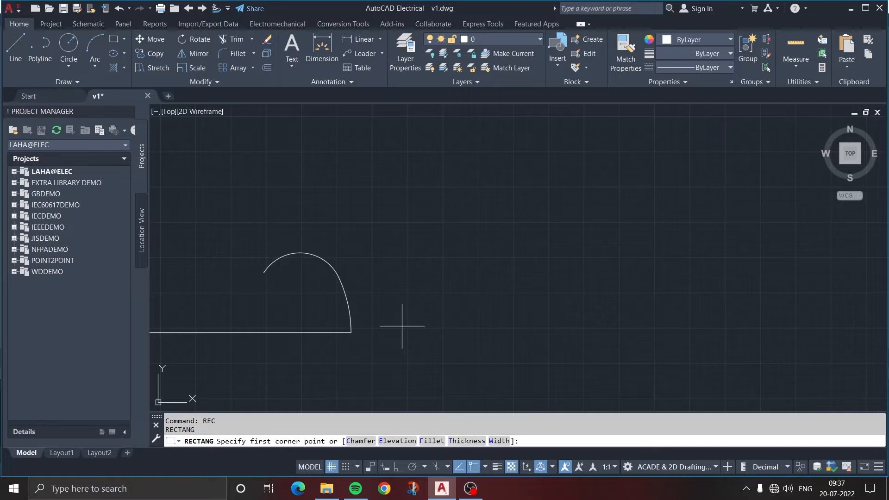
click(393, 305)
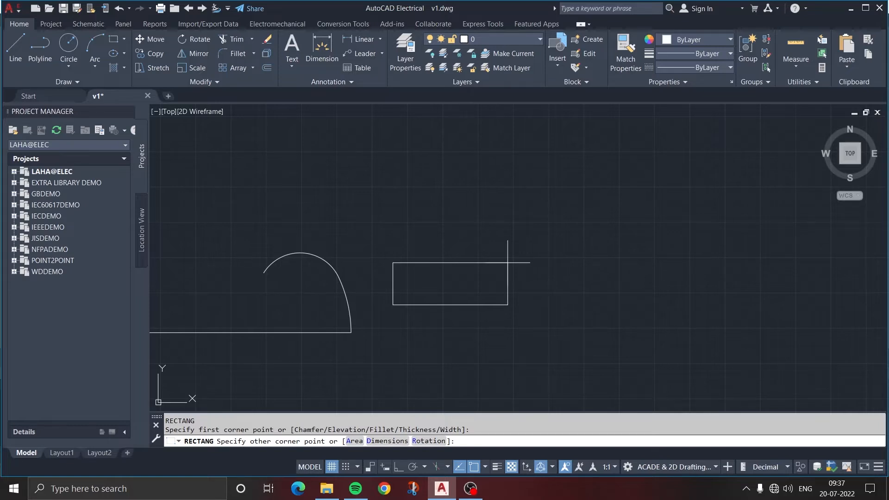
text(a)
key(Return)
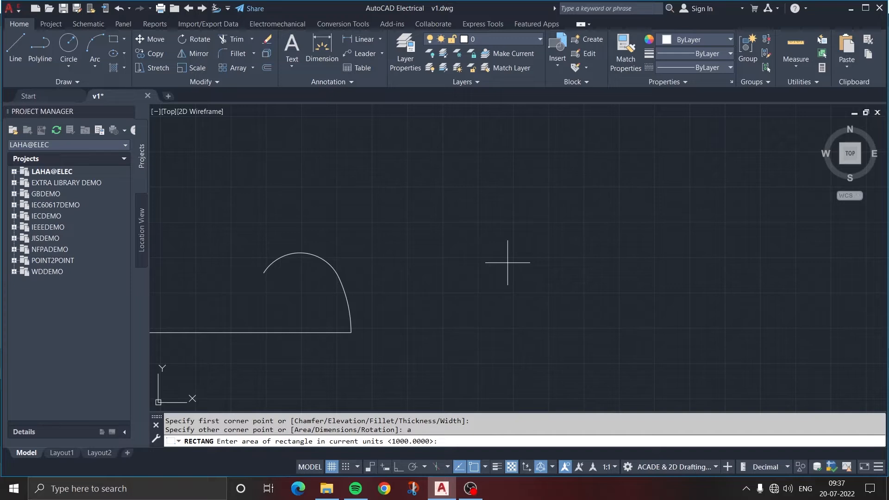
text(1000)
key(Return)
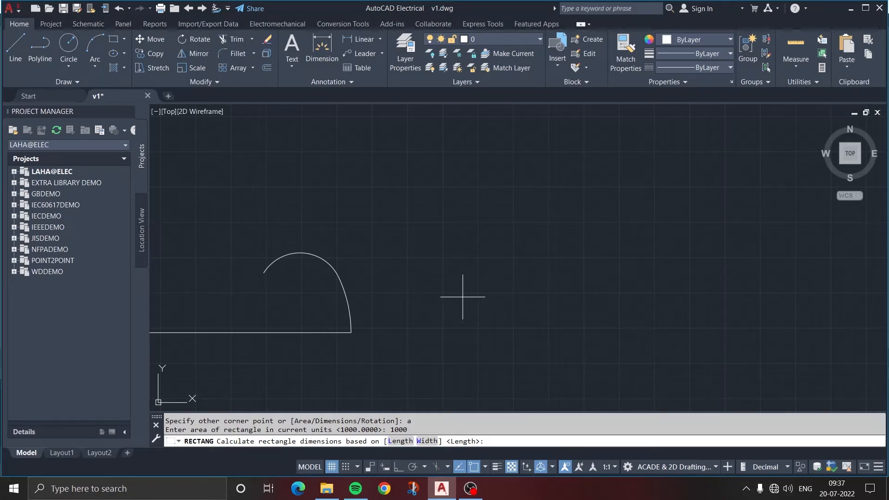
text(l)
key(Return)
text(50)
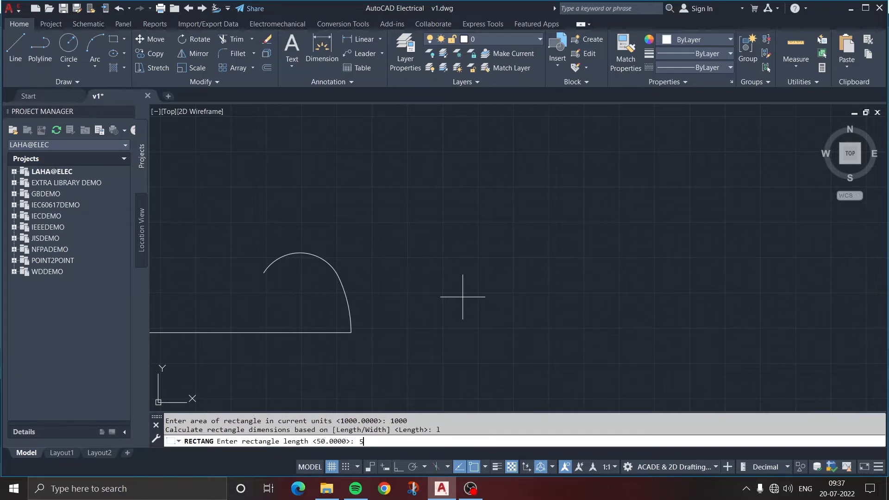
key(Return)
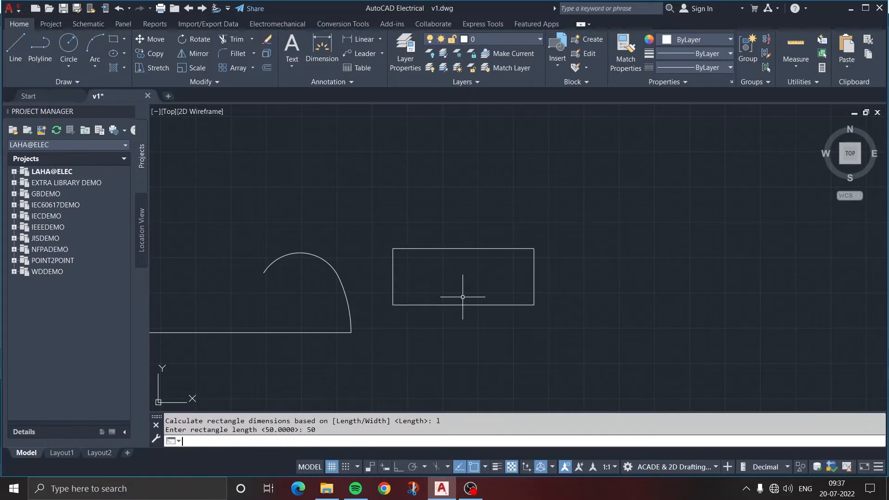
click(462, 297)
key(Escape)
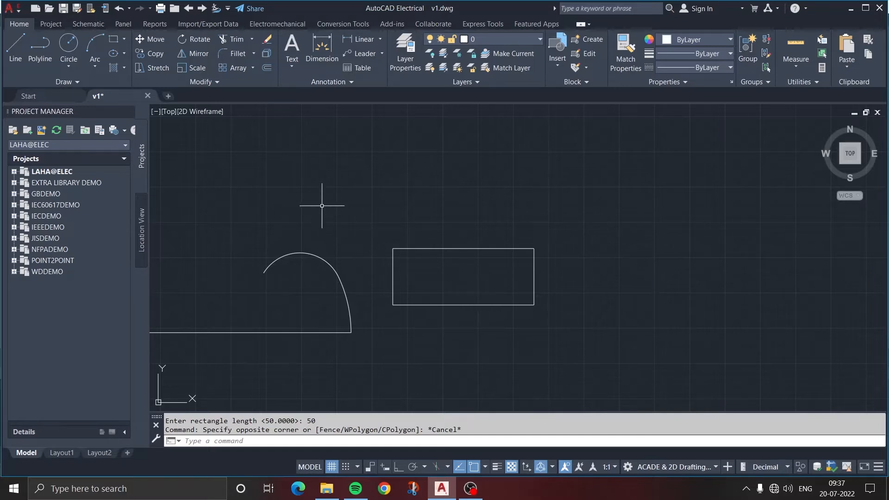
Draw a second rectangle to the right of the first using the Dimensions option, with length 50 and width 20
click(113, 40)
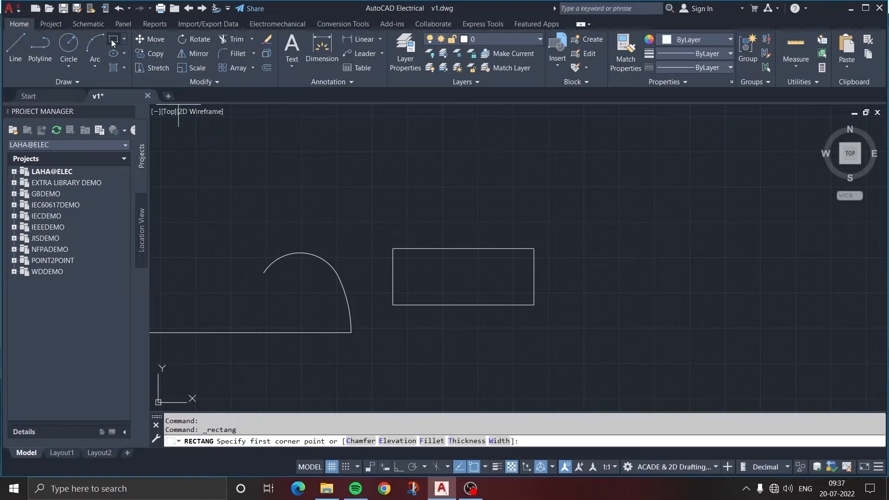
click(575, 298)
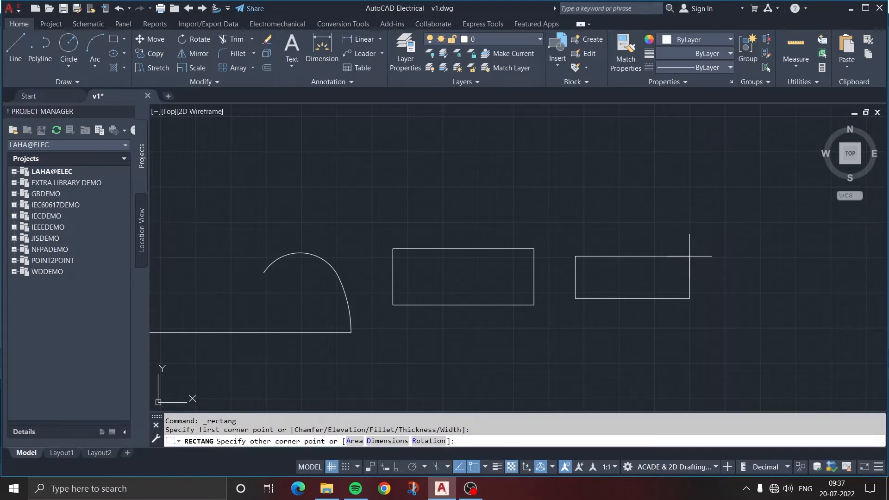
text(d)
key(Return)
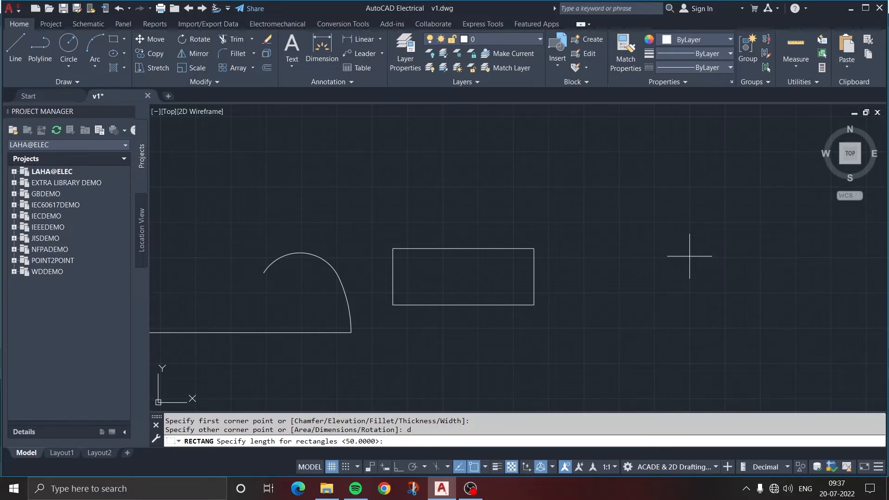
text(50)
key(Return)
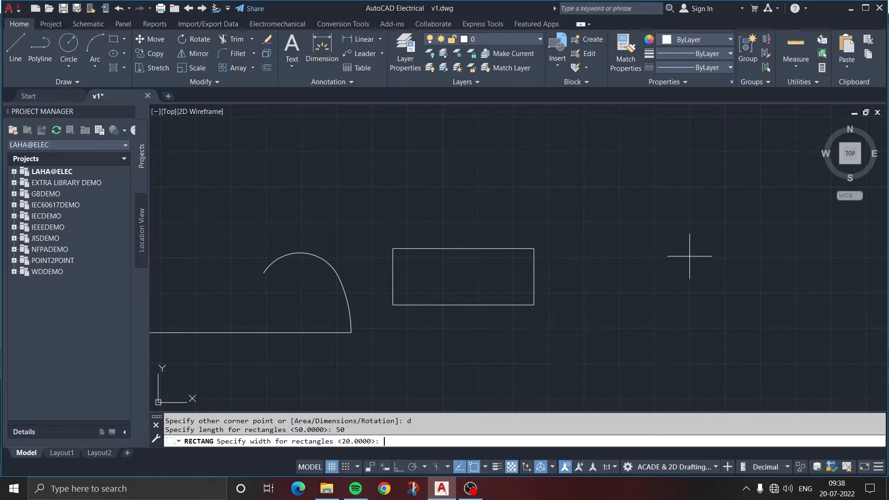
text(20)
key(Return)
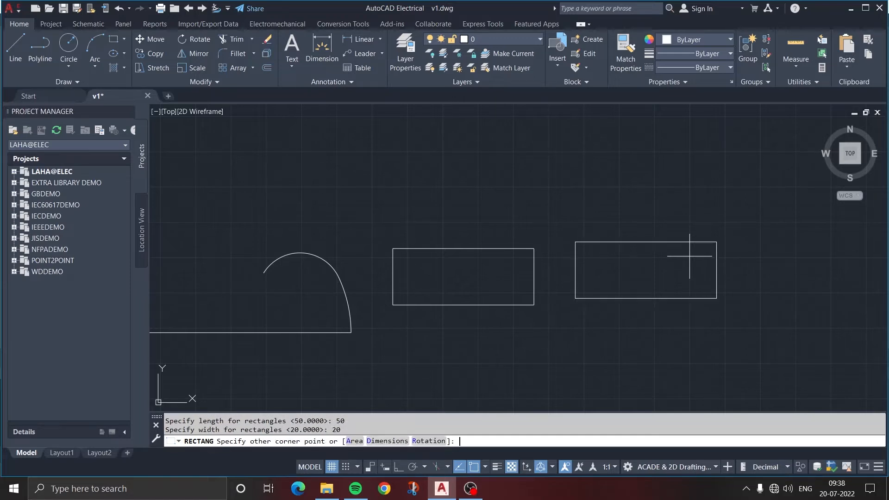
click(690, 256)
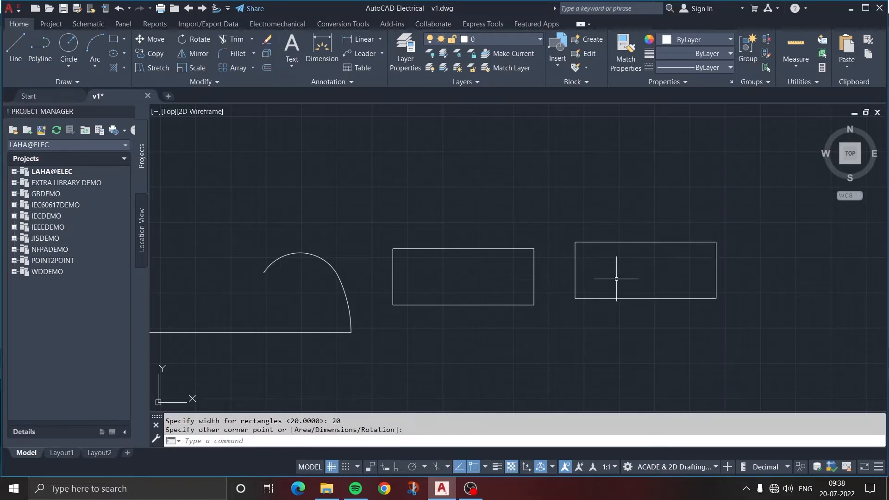
Draw a horizontal line 80 long in the empty area above the arcs and rectangles
middle_drag(616, 279, 468, 292)
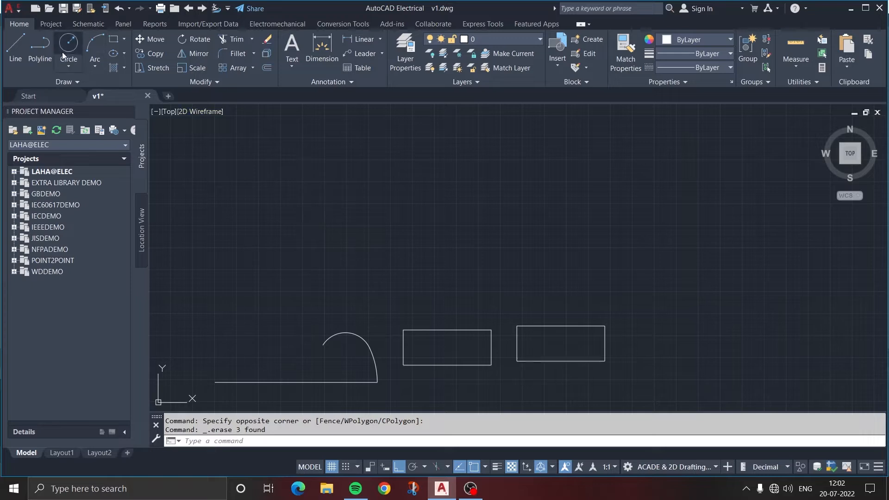
click(16, 46)
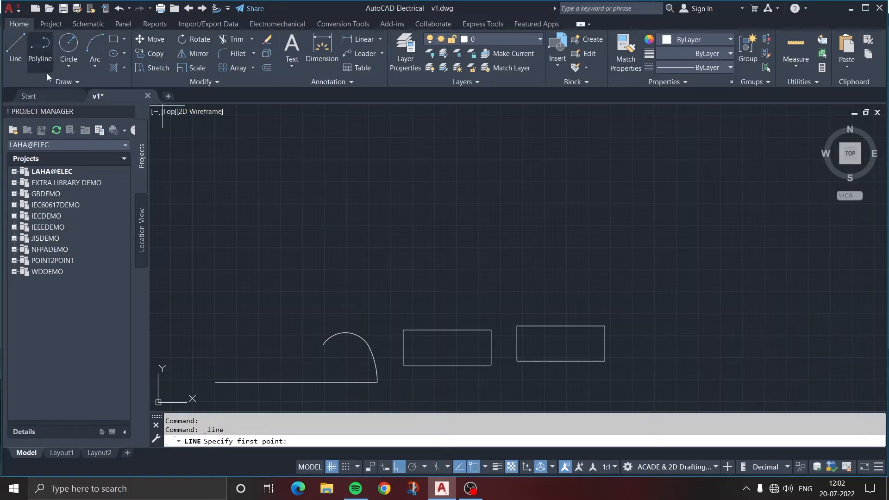
click(302, 227)
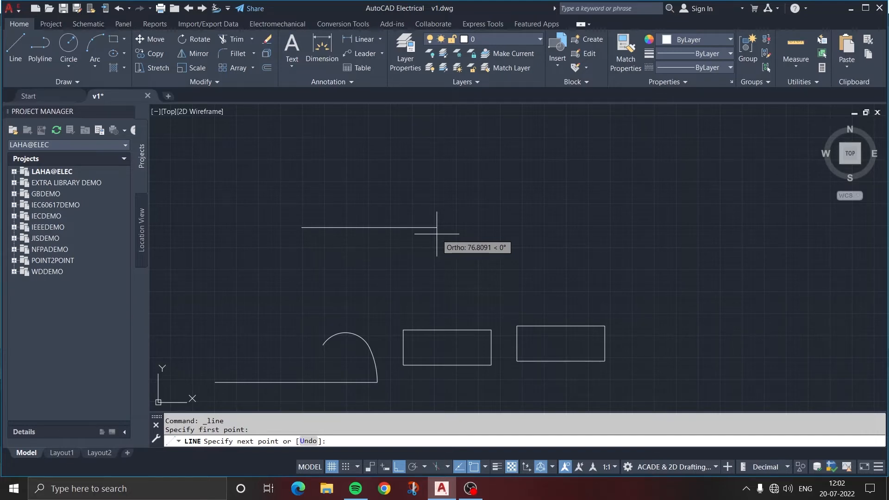
text(80)
key(Return)
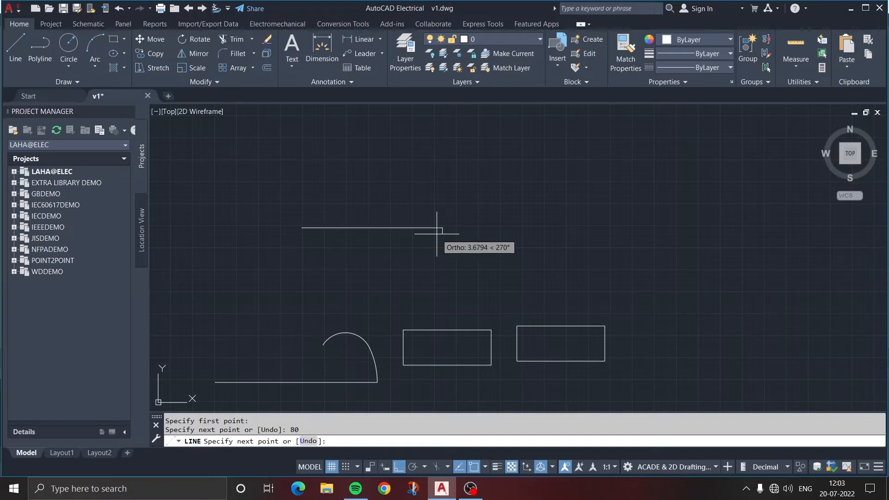
key(Escape)
Draw a vertical line 30 long upward from the midpoint of the 80-long horizontal line
key(Return)
click(372, 227)
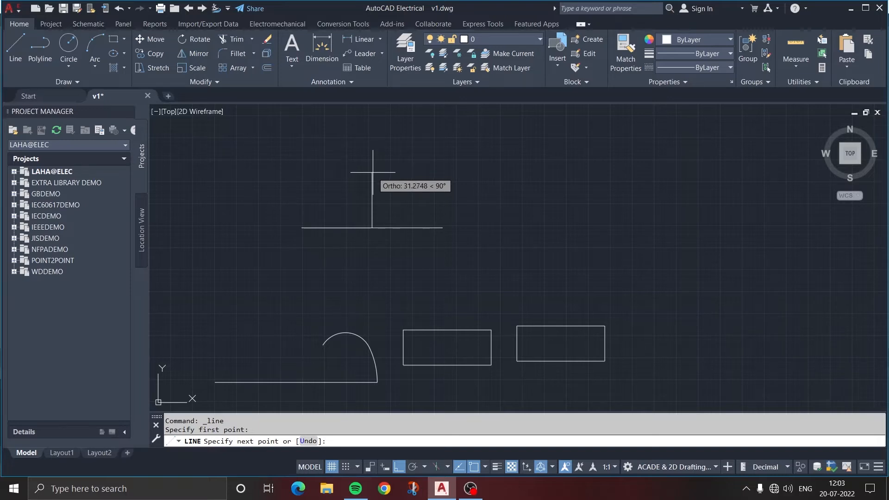
text(30)
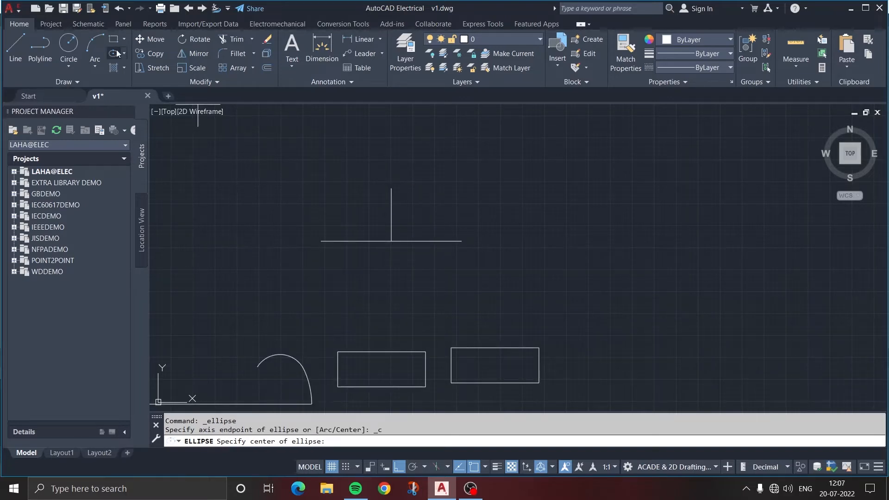
Draw a Center ellipse at the two lines' junction, with axis endpoints at the horizontal line's right end and the vertical line's top
click(392, 238)
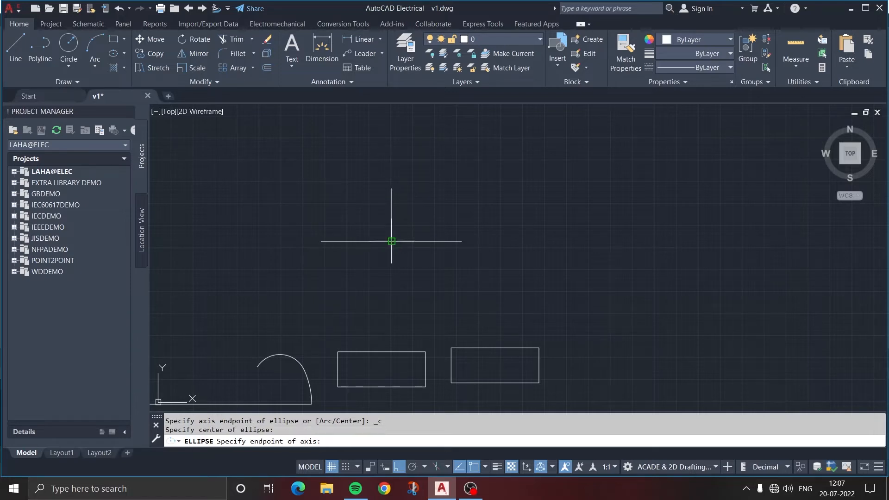
click(461, 241)
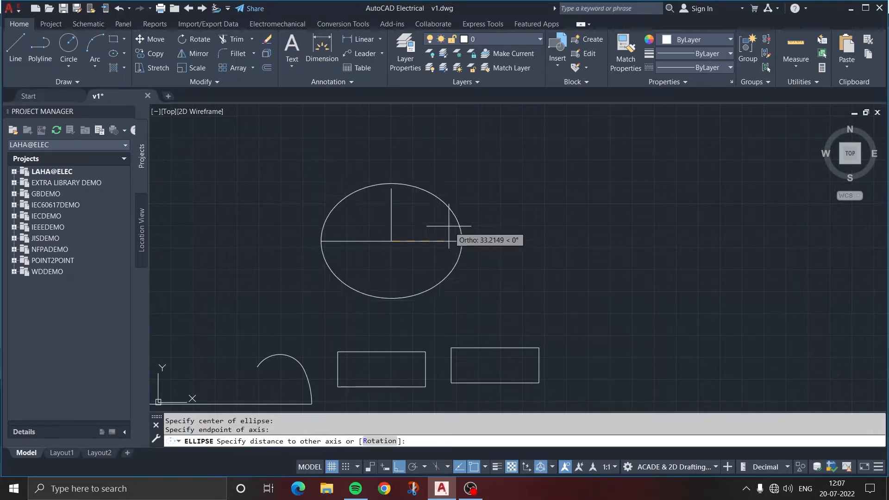
click(391, 189)
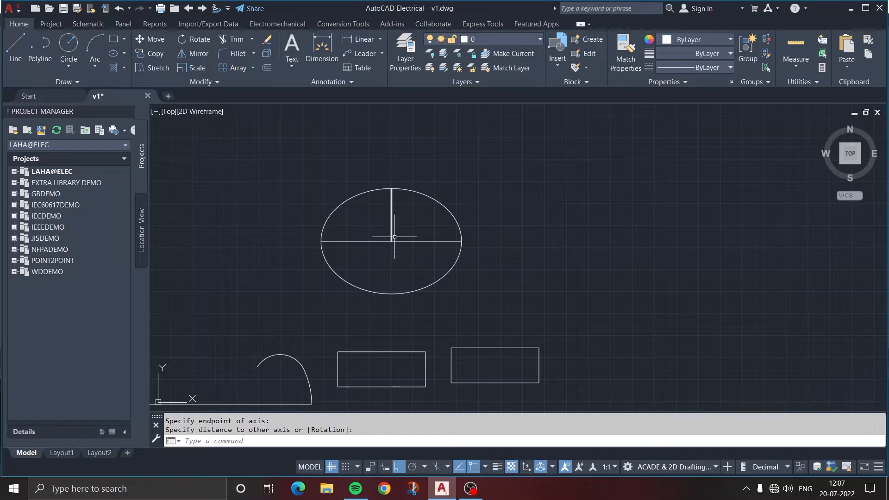
Draw a single horizontal line in the empty area to the right of the ellipse
middle_drag(536, 260, 448, 251)
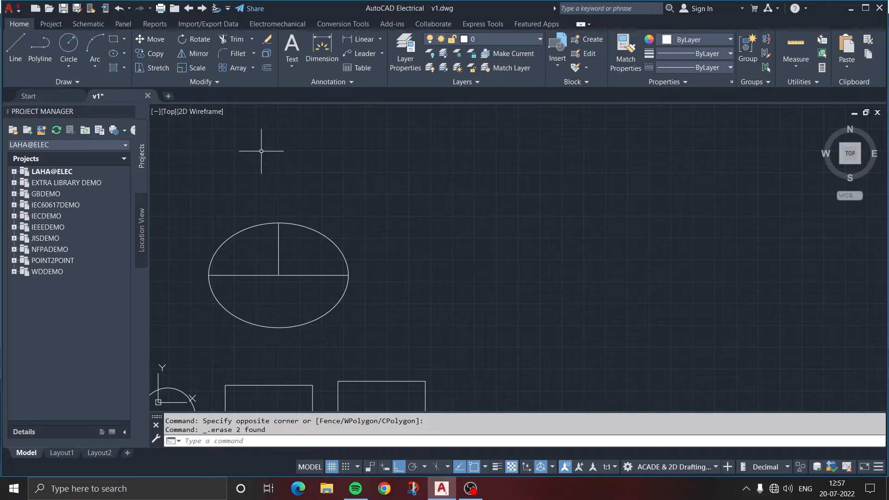
click(15, 46)
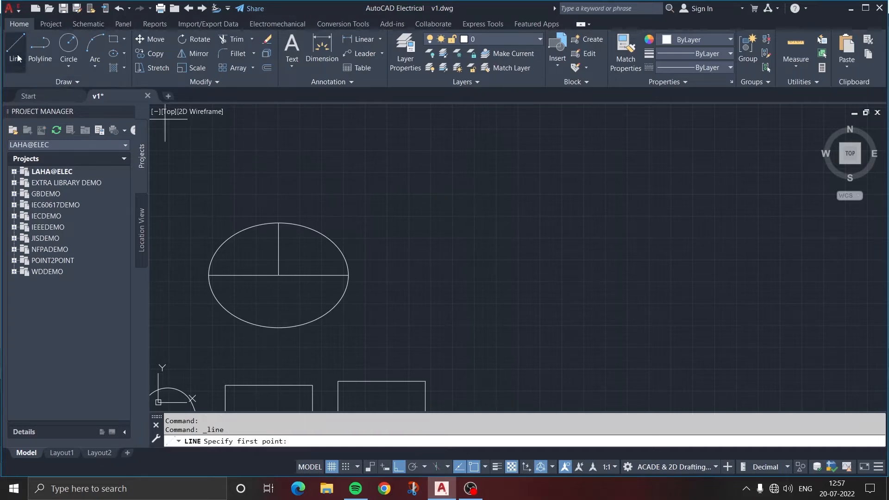
click(429, 245)
click(597, 245)
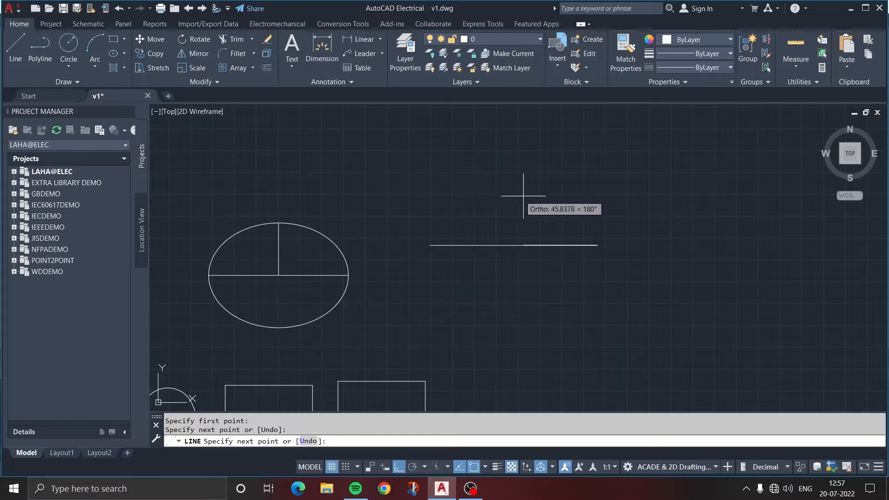
key(Escape)
Draw a circle by center and radius in the empty area above and beyond the right end of the single horizontal line
click(66, 60)
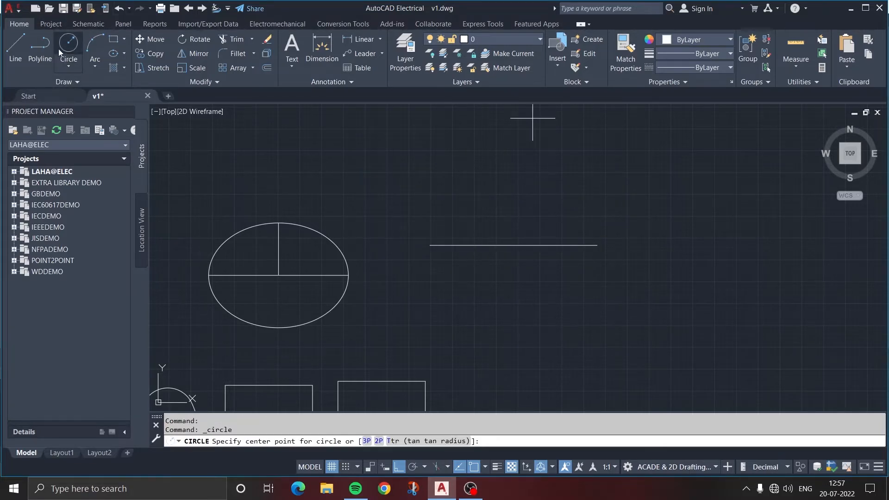
click(702, 165)
click(726, 194)
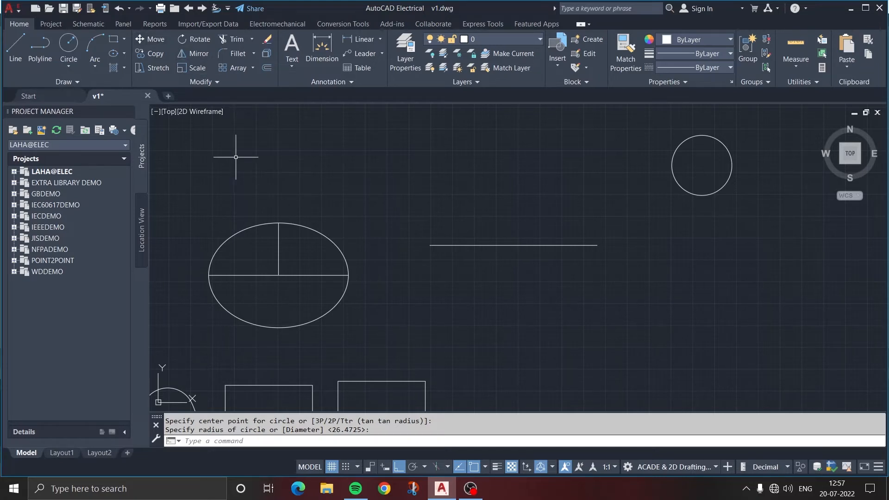
Move the circle by its center onto the right endpoint of the horizontal line, with Ortho off
text(m)
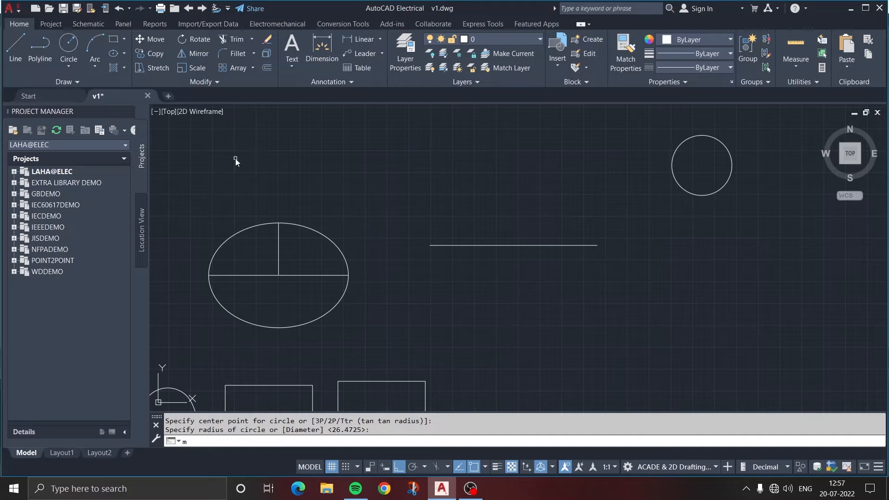
key(Return)
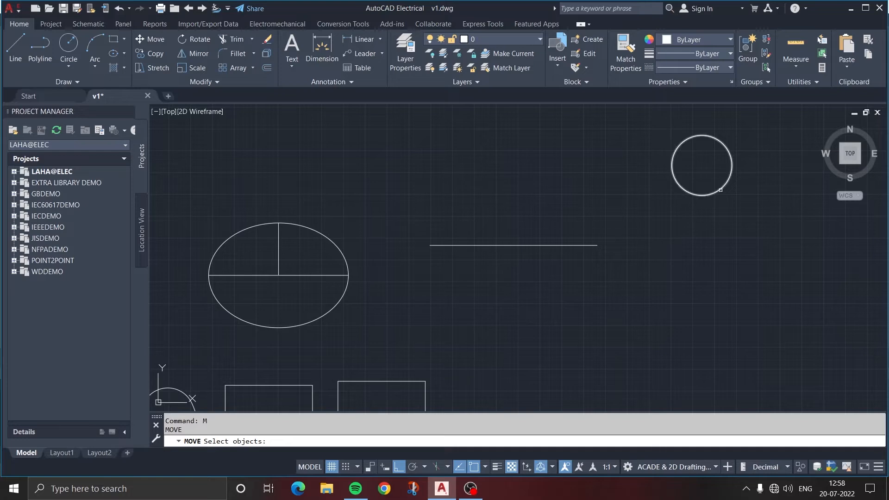
click(704, 194)
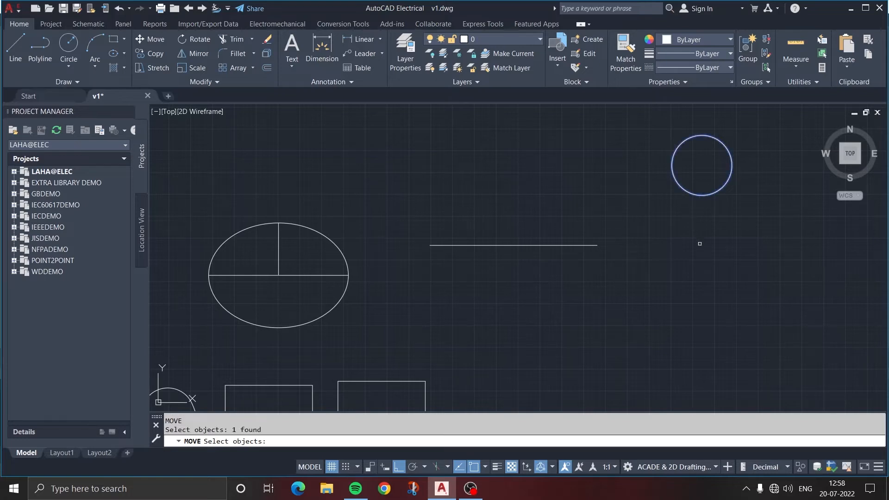
key(Return)
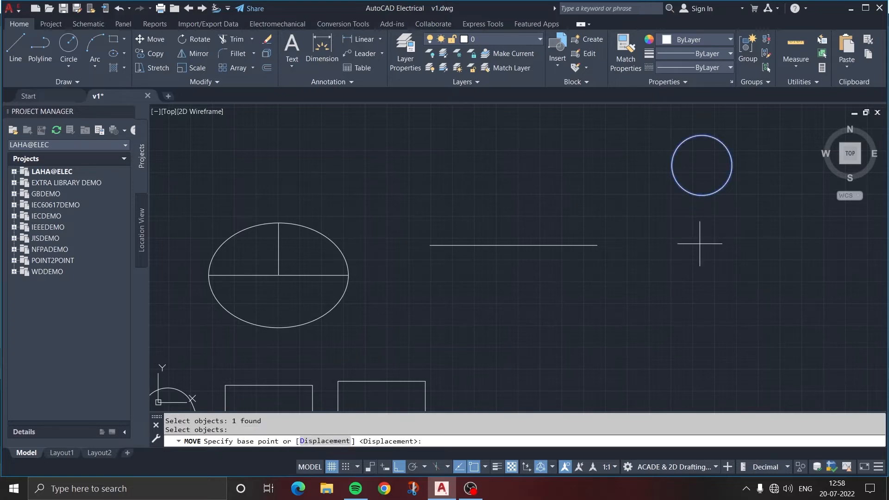
click(702, 165)
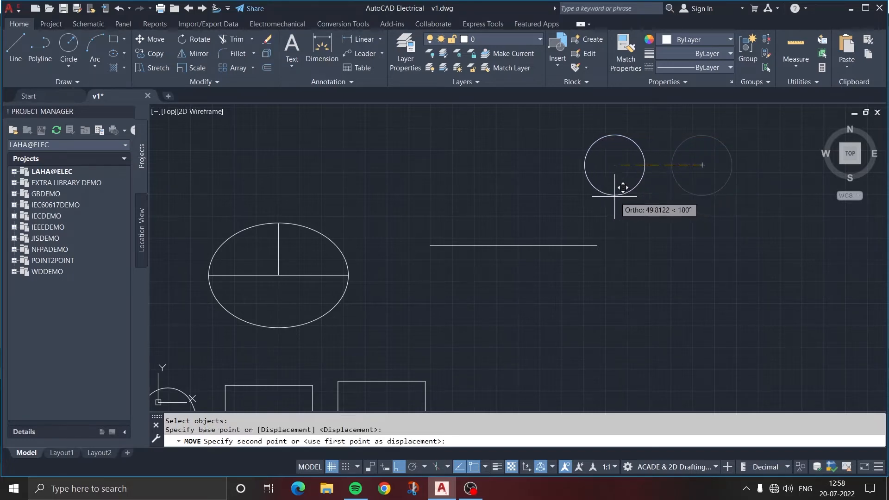
key(F8)
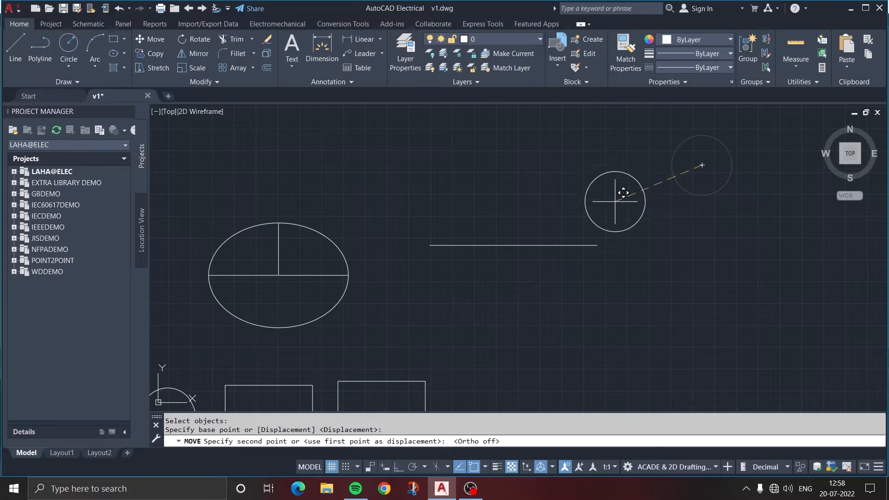
click(598, 246)
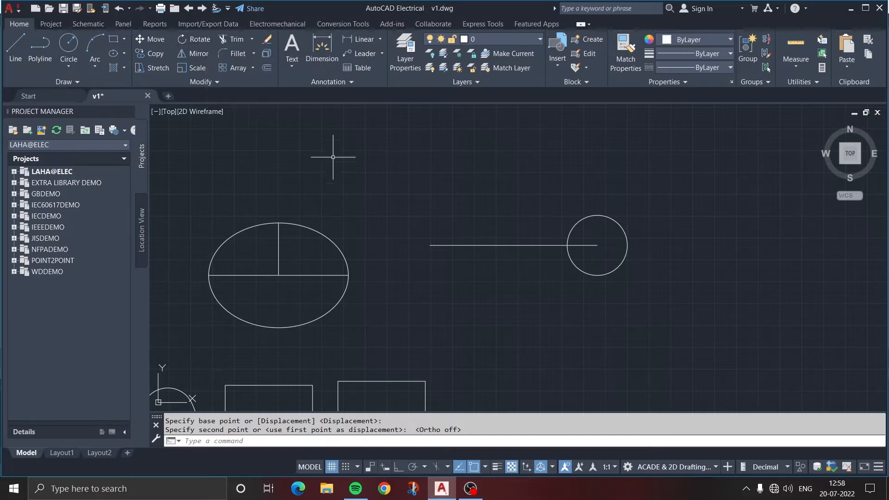
Rotate the horizontal line by 60 degrees about its left endpoint
text(ro)
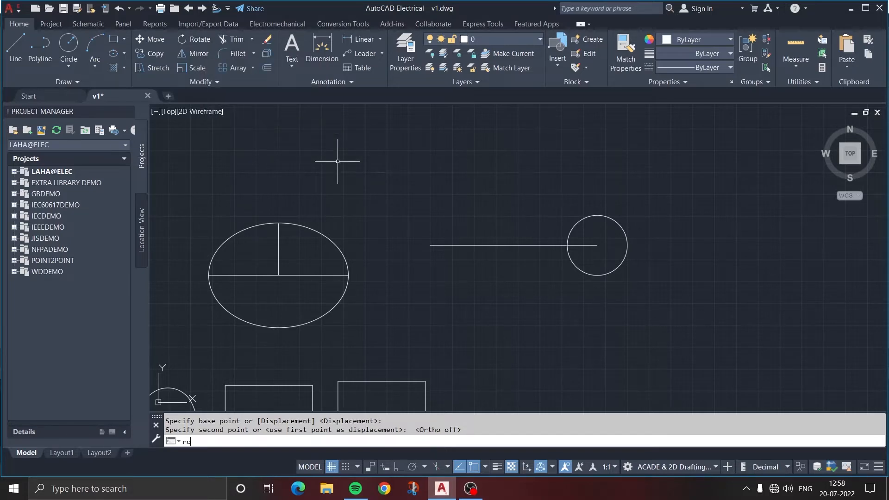
key(Return)
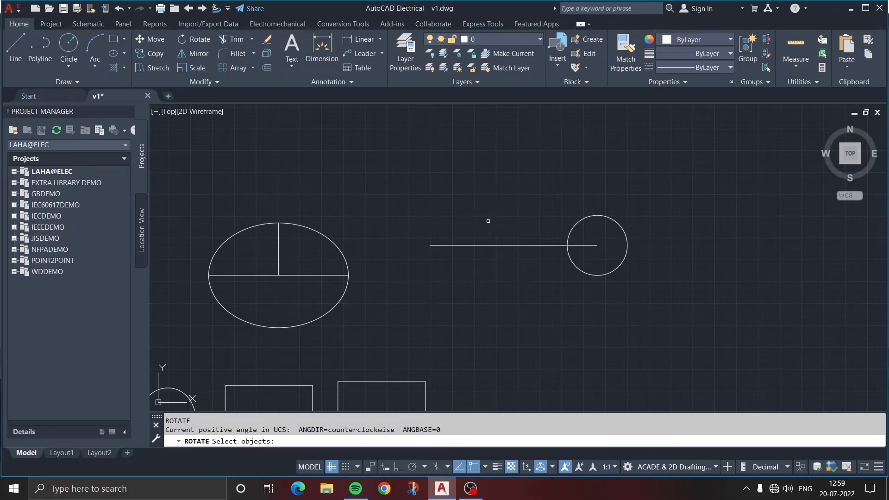
click(493, 244)
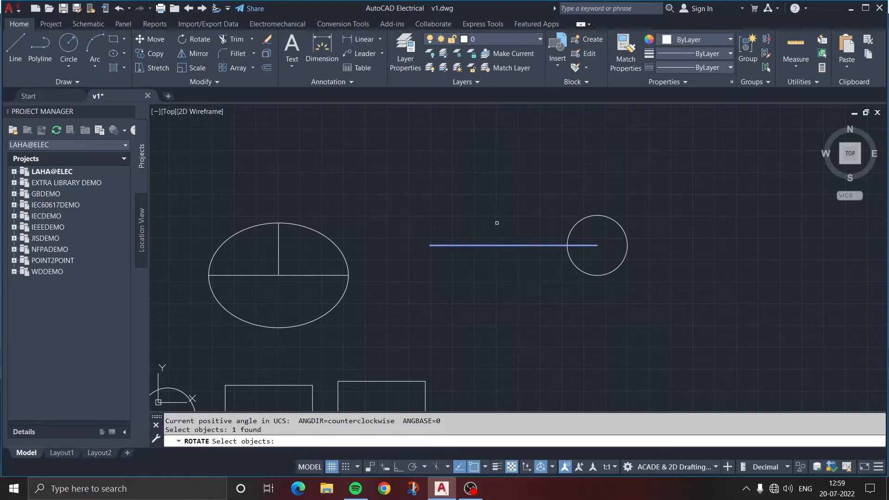
key(Return)
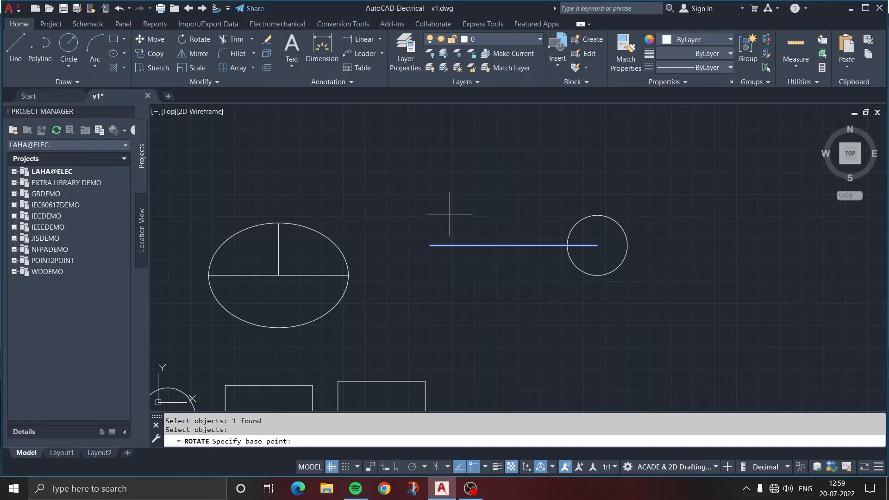
click(430, 245)
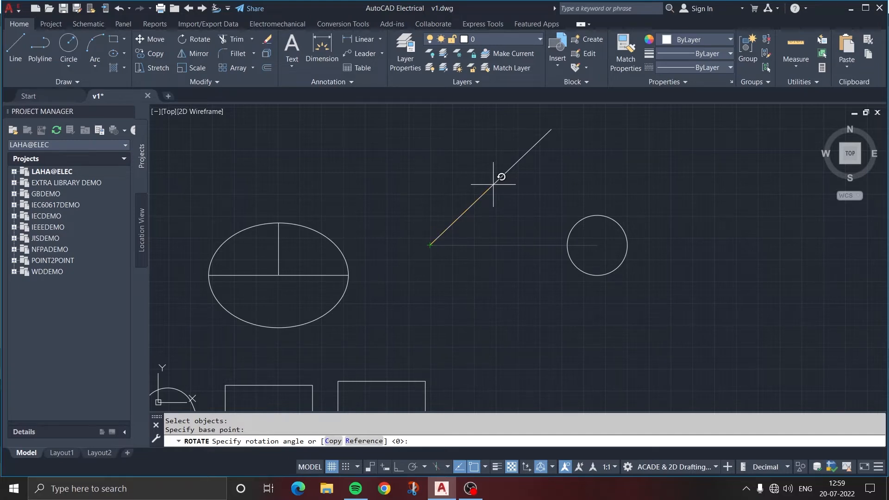
text(60)
key(Return)
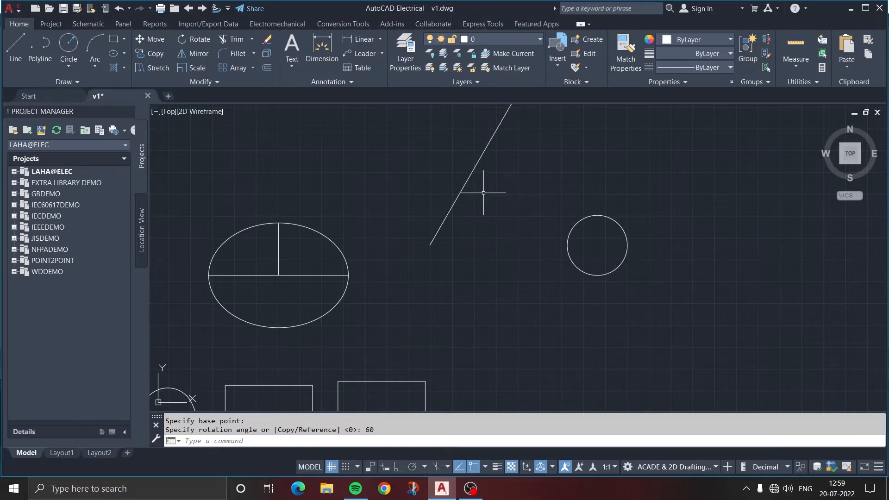
middle_drag(483, 192, 433, 268)
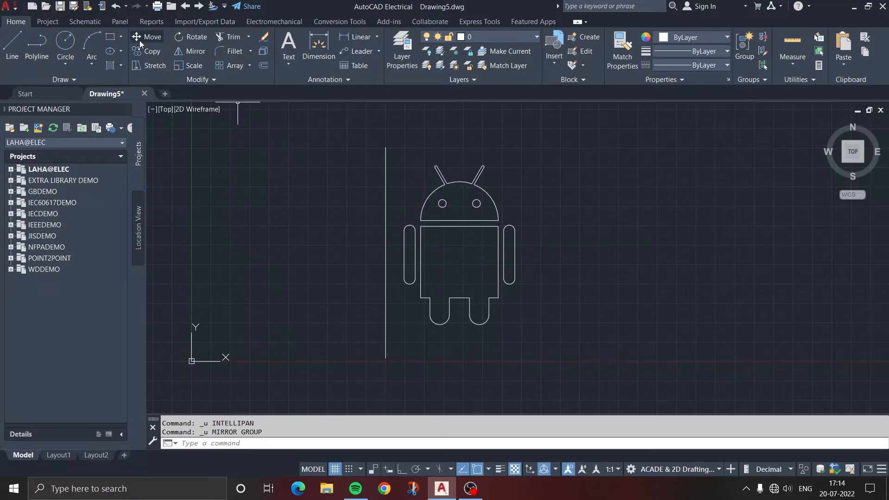
Mirror the whole Android figure across the vertical line beside it, keeping the source objects
click(196, 52)
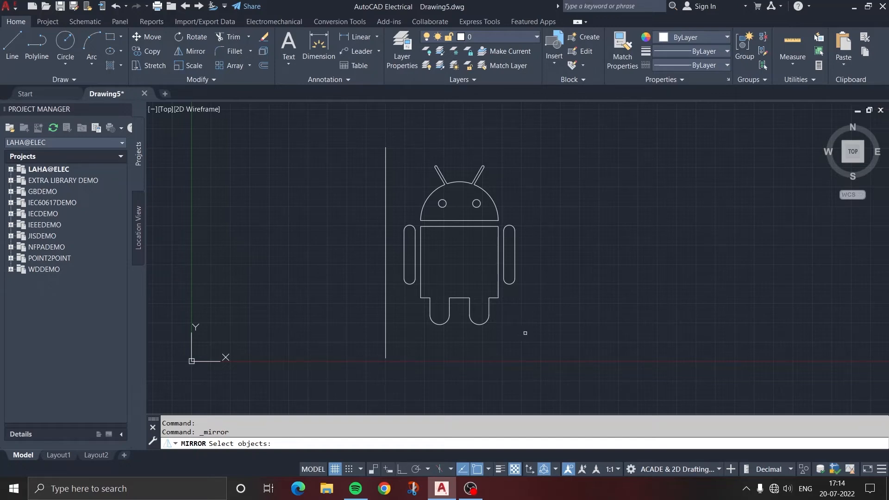
click(525, 333)
click(407, 153)
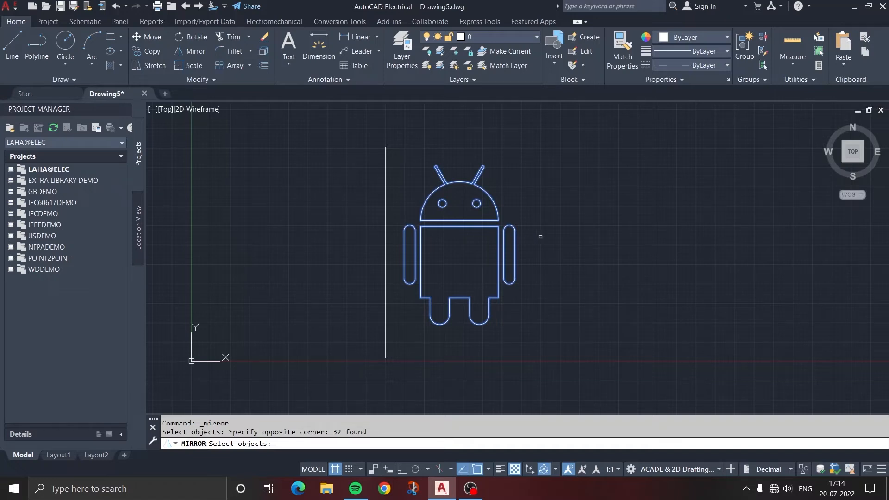
key(Return)
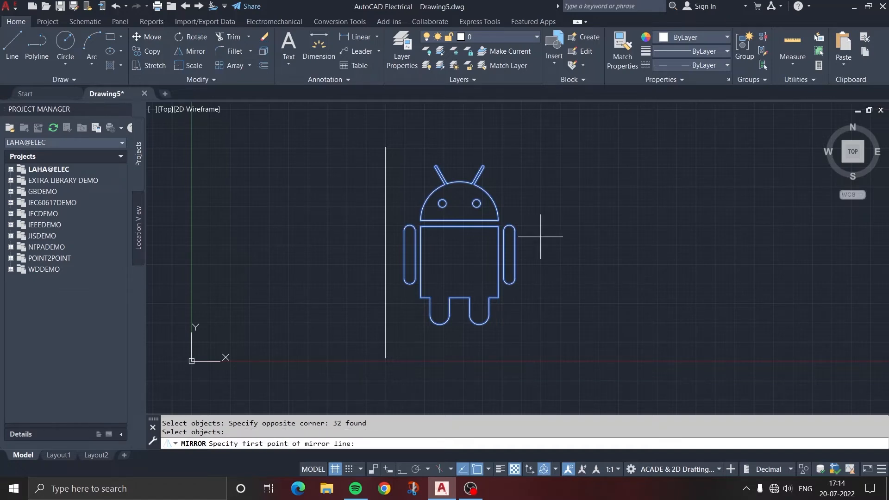
click(385, 323)
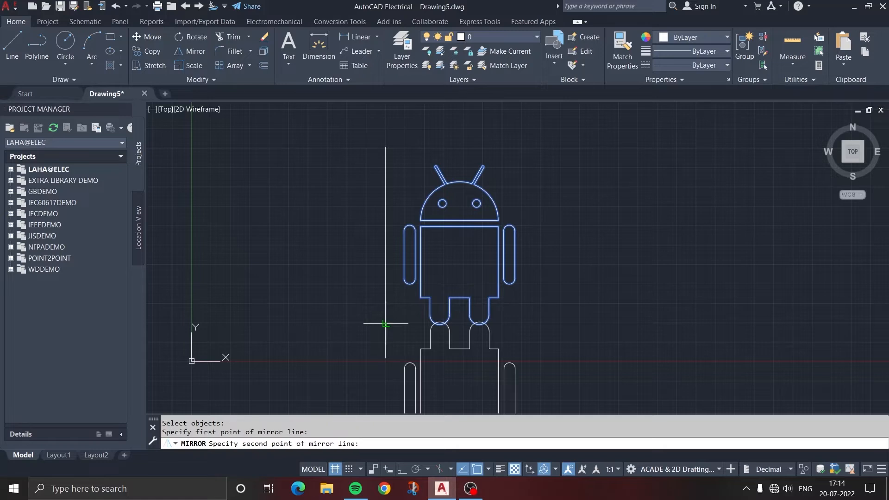
click(386, 173)
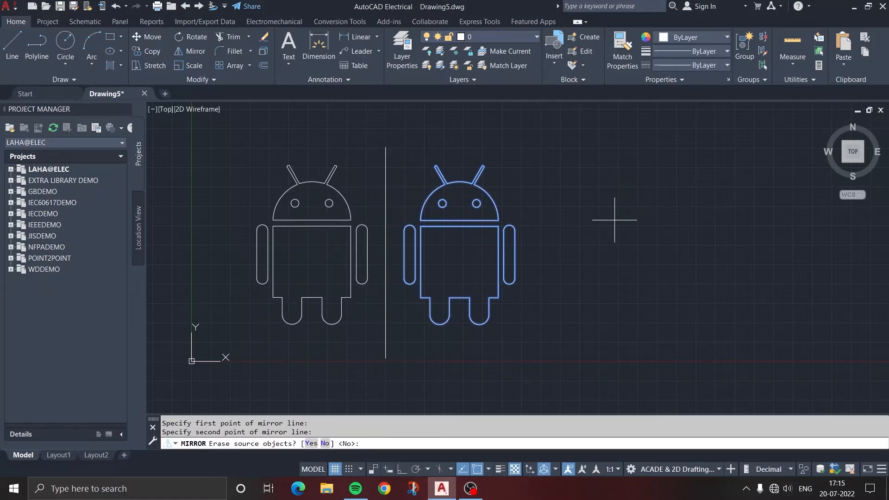
key(Return)
Copy the right Android figure from the midpoint of its body's top edge to one spot level with it in the empty area further right
middle_drag(447, 118, 377, 136)
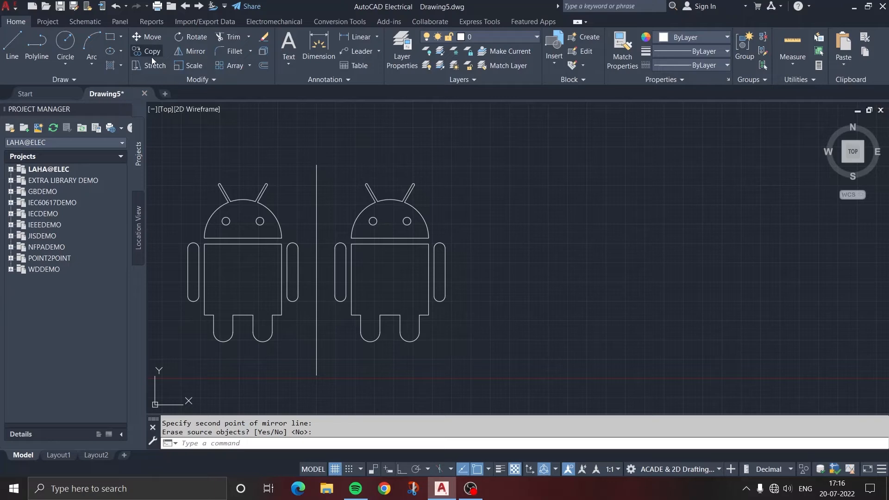
text(CO)
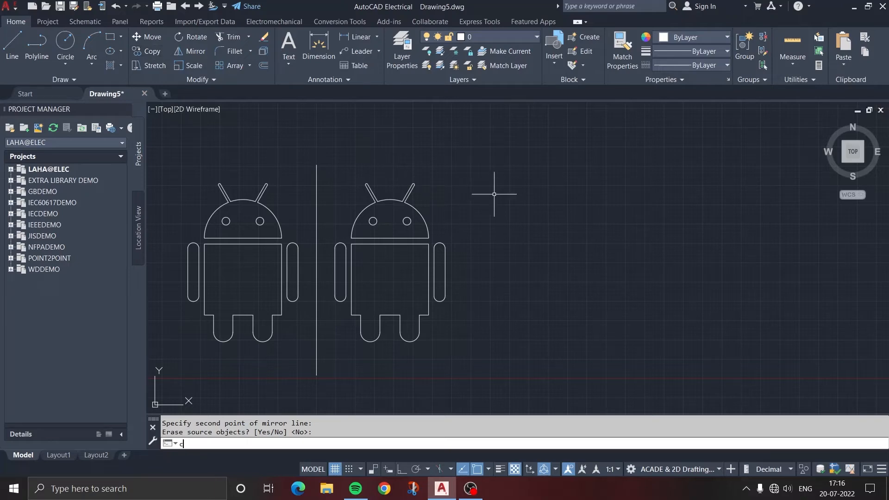
key(Return)
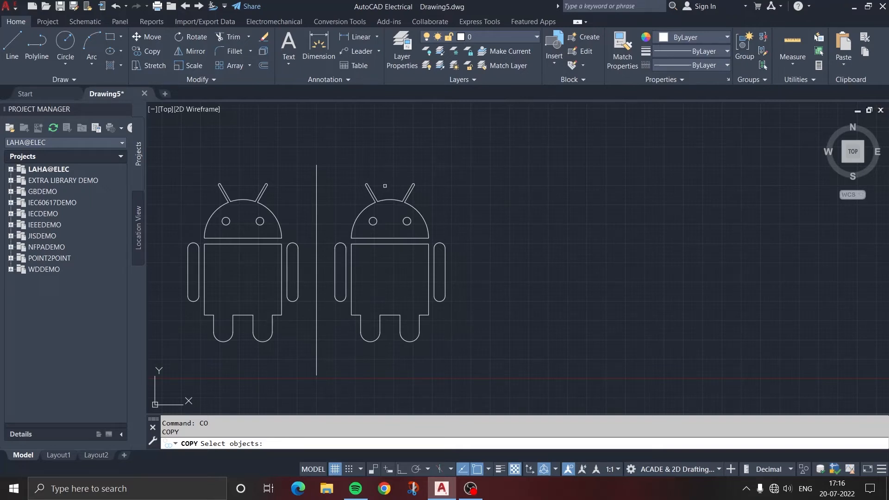
click(449, 345)
click(334, 179)
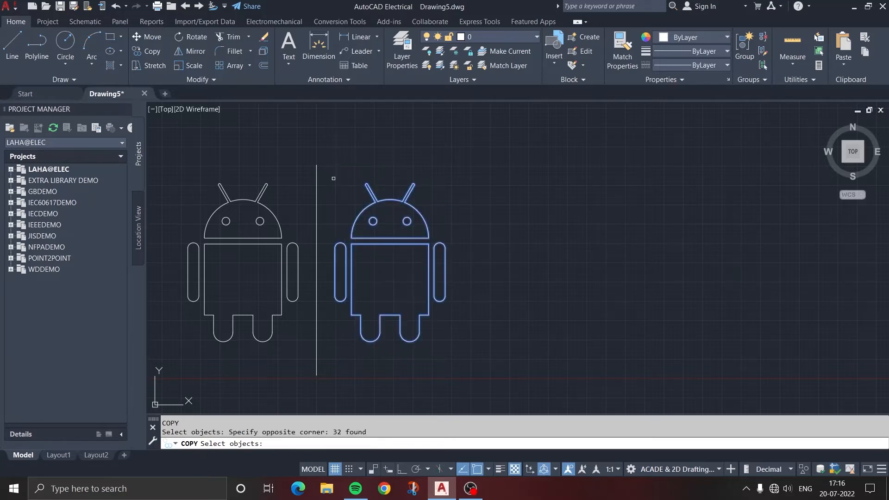
key(Return)
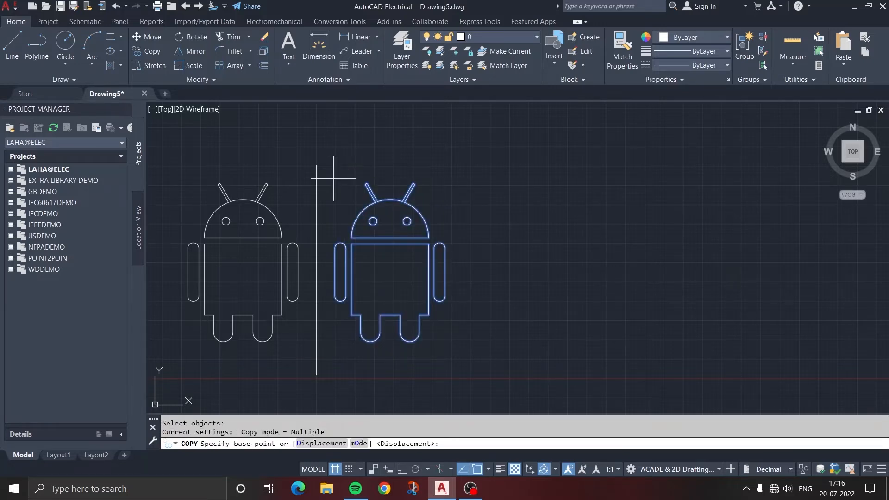
click(390, 241)
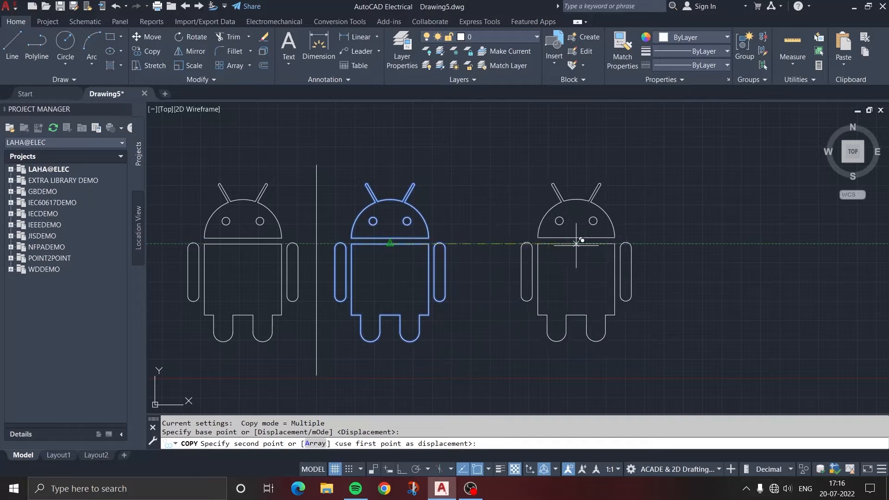
click(577, 243)
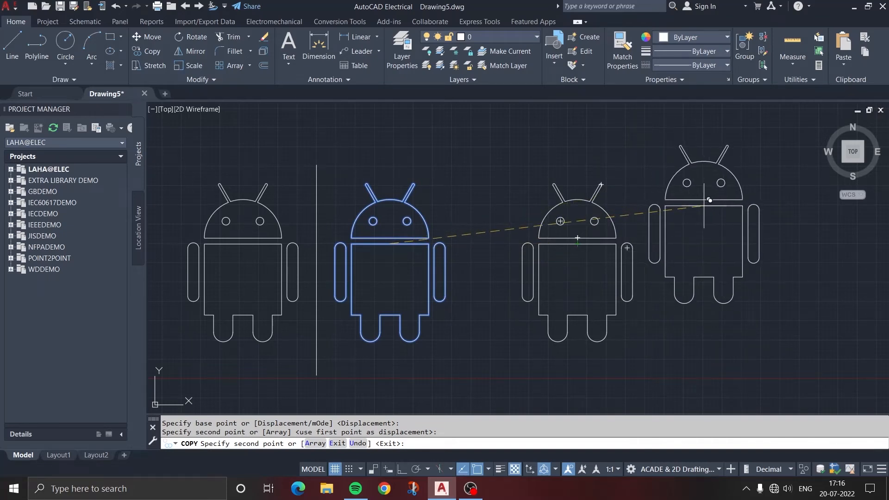
key(Escape)
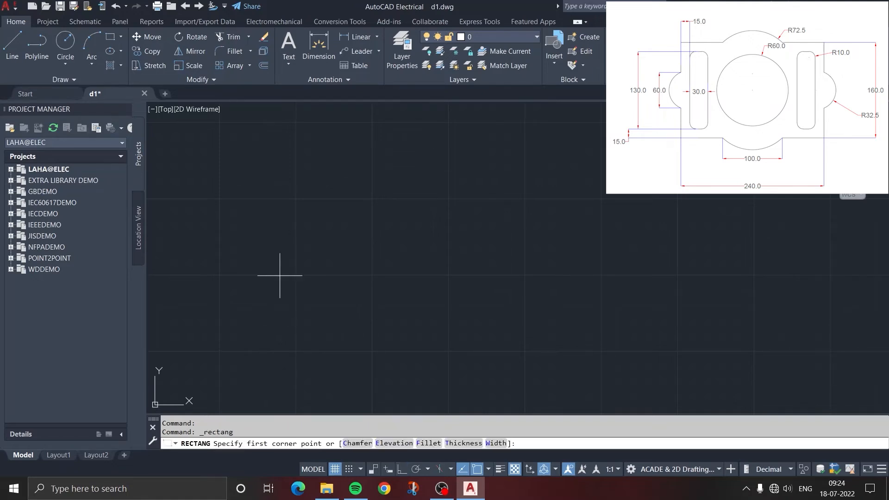
Draw a rectangle using the Dimensions option, with length 240 and width 160, extending up and right from its first corner
click(261, 329)
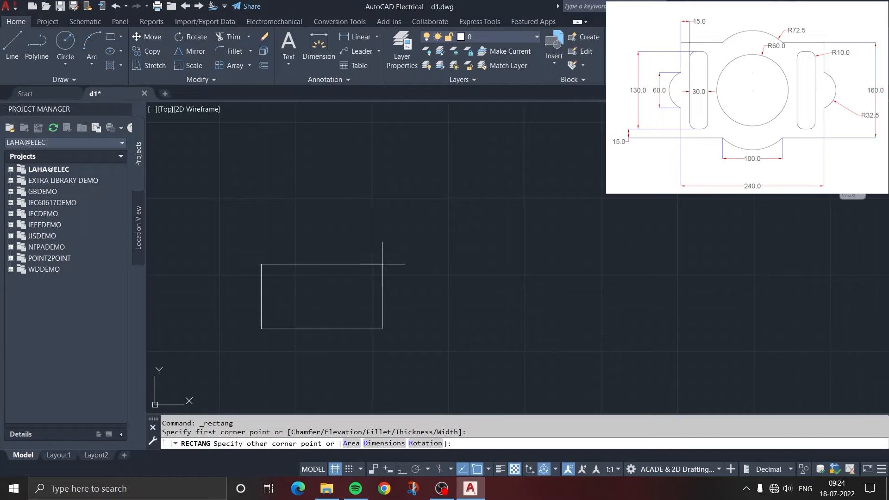
key(Return)
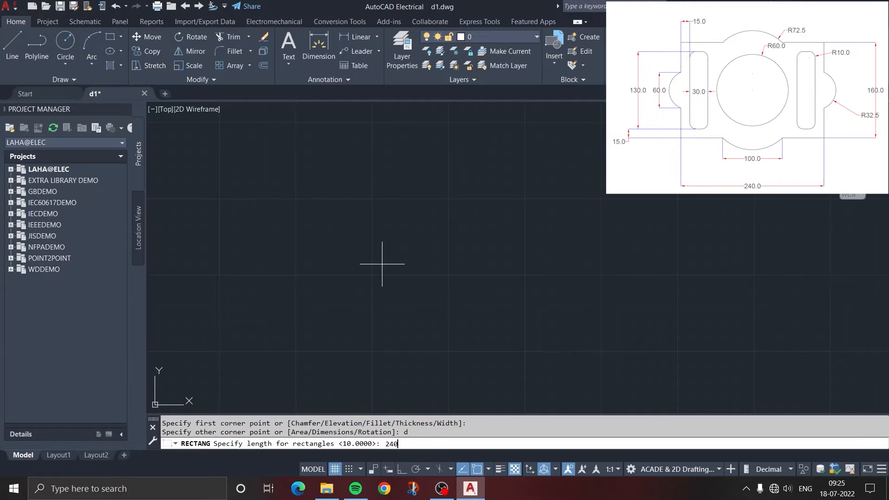
key(Return)
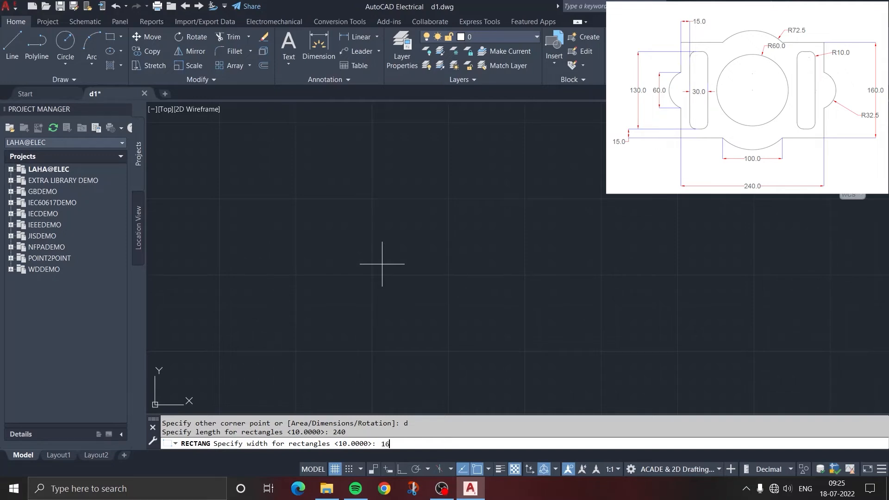
key(Return)
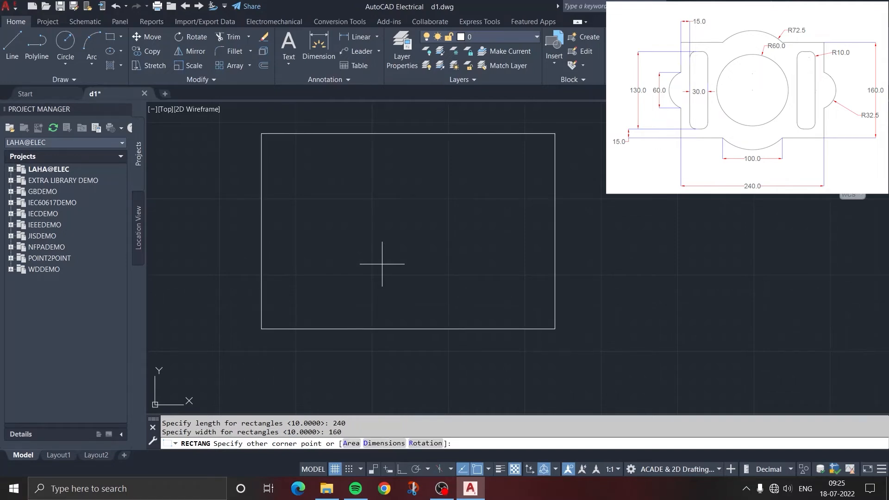
click(385, 259)
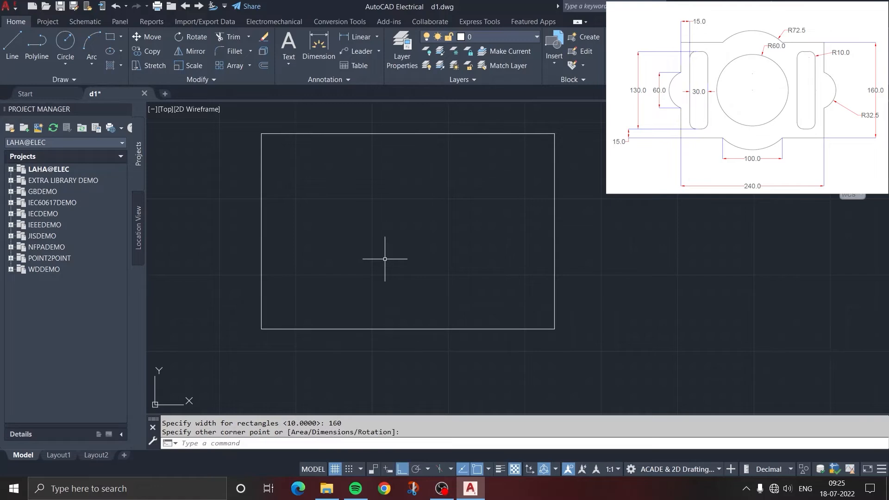
scroll(385, 258, down, 2)
middle_drag(451, 241, 423, 259)
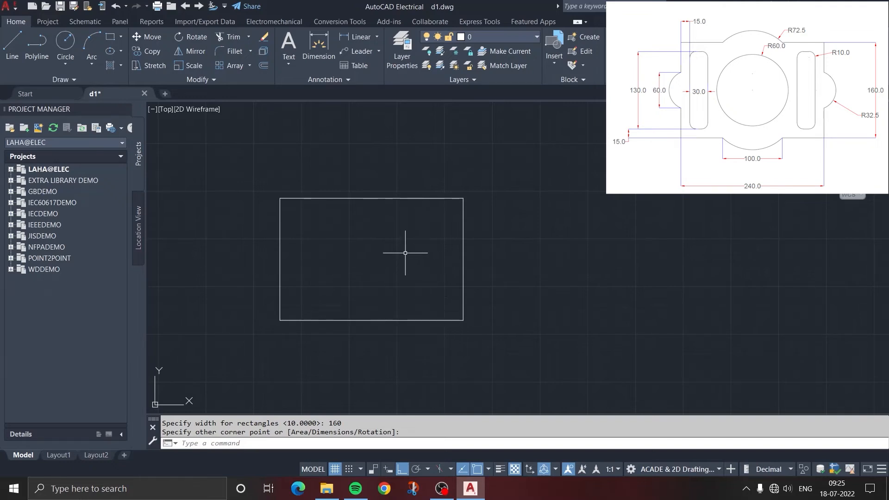
Draw a circle of radius 60 centred on the rectangle's geometric centre
click(66, 58)
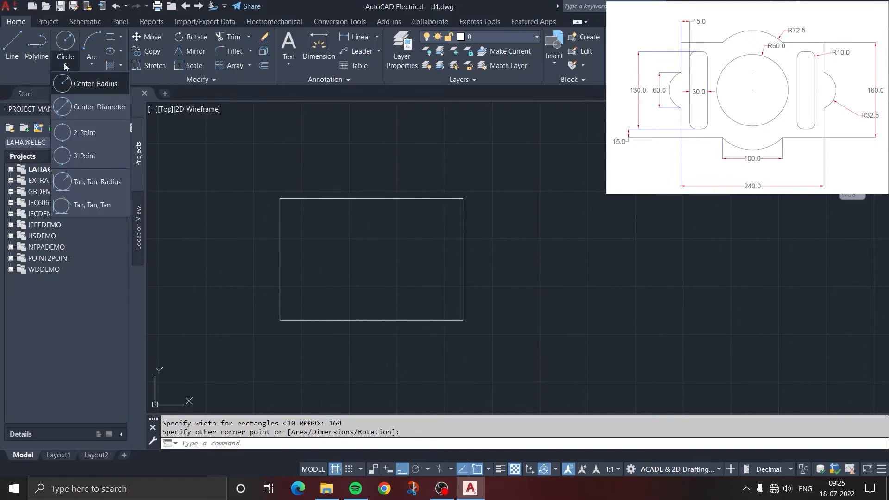
click(88, 85)
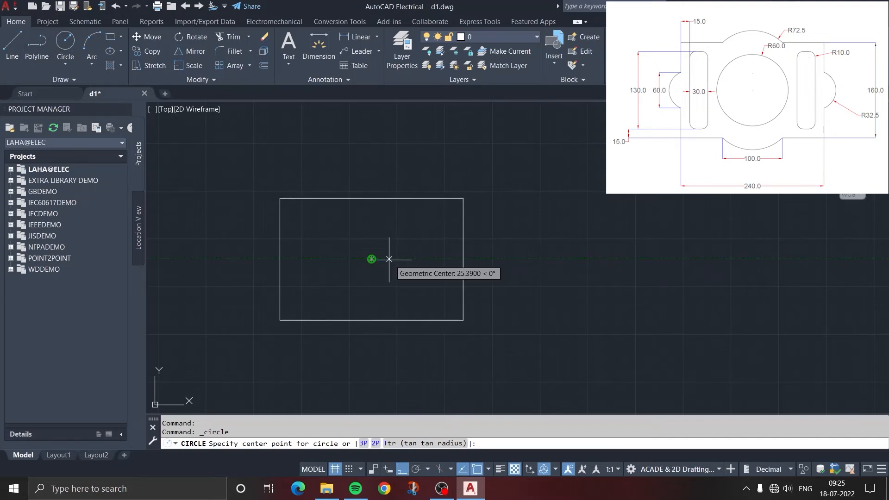
click(371, 259)
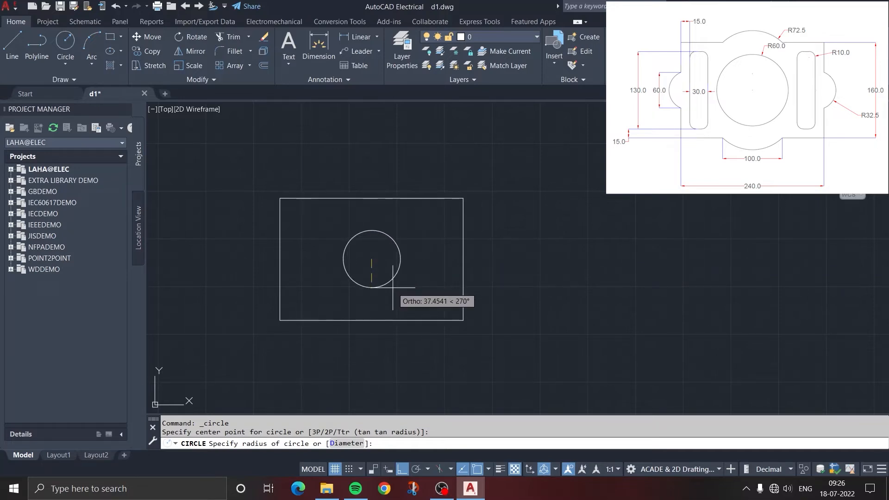
text(60)
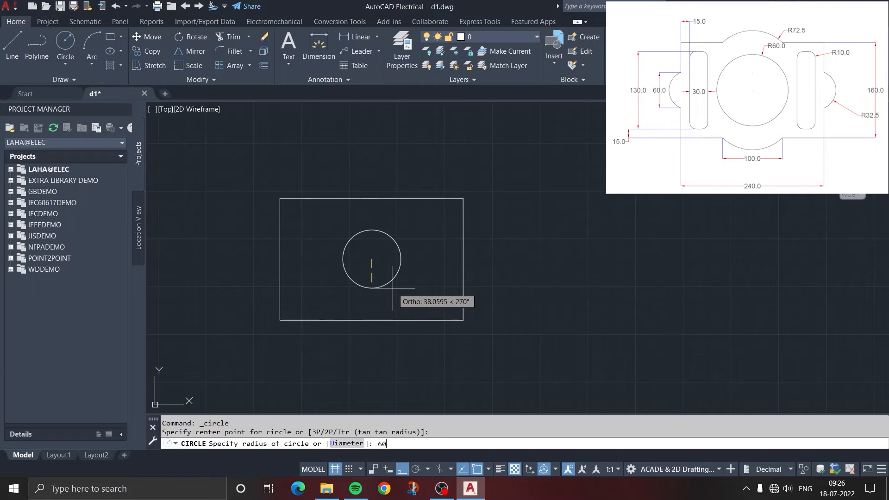
key(Return)
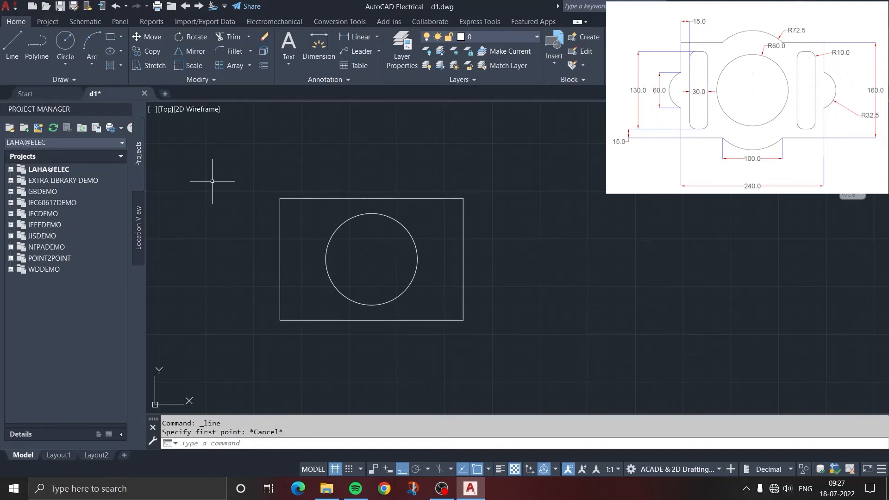
Draw two construction lines from the circle's centre, one horizontal past the rectangle's right edge and one vertical past its top edge
click(14, 55)
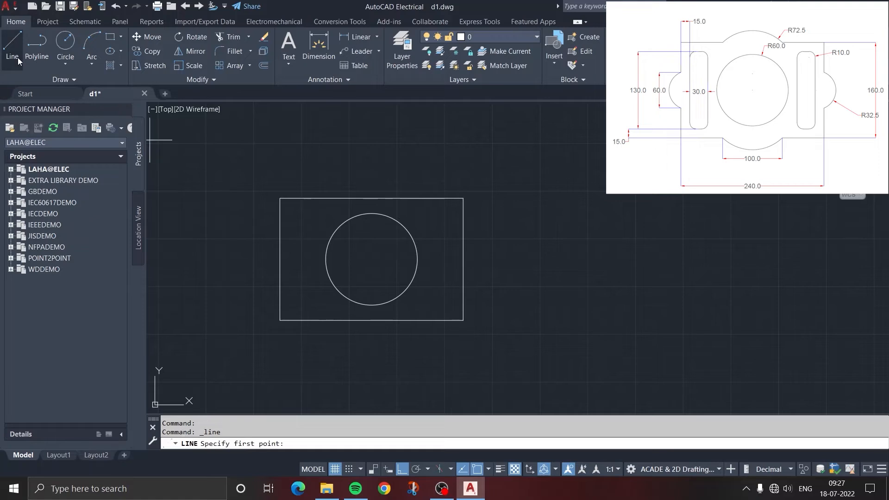
click(372, 258)
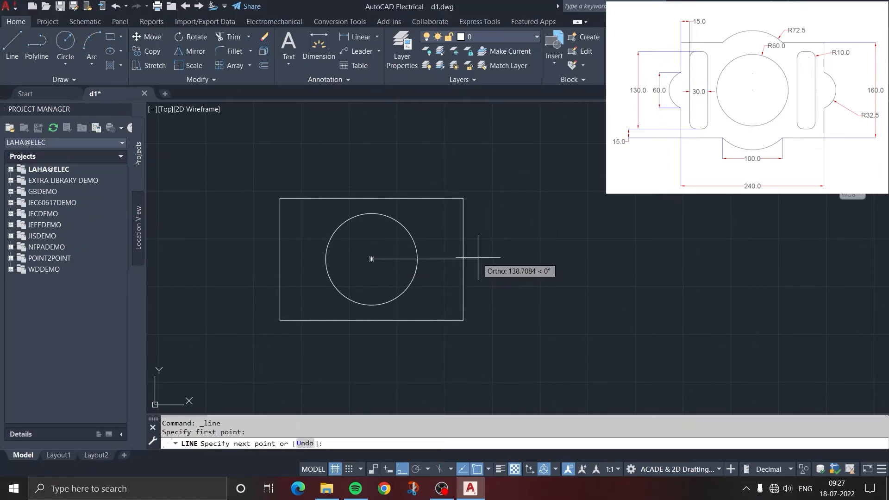
click(509, 263)
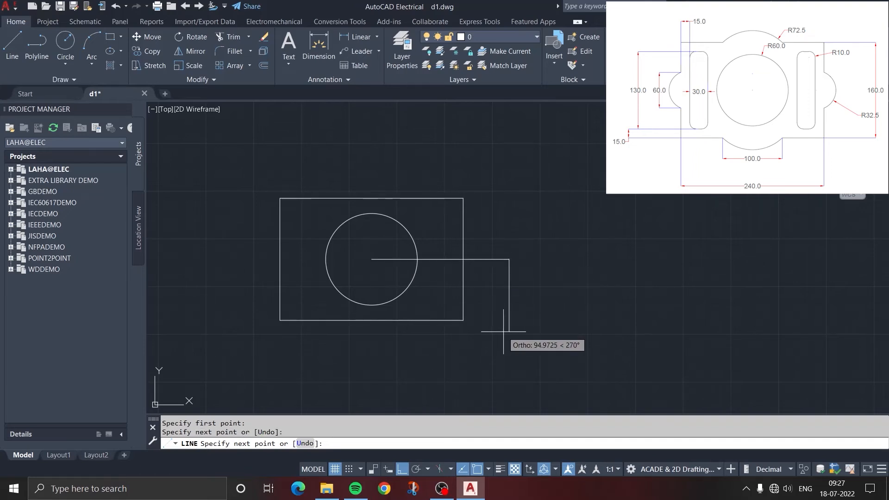
key(Escape)
click(12, 45)
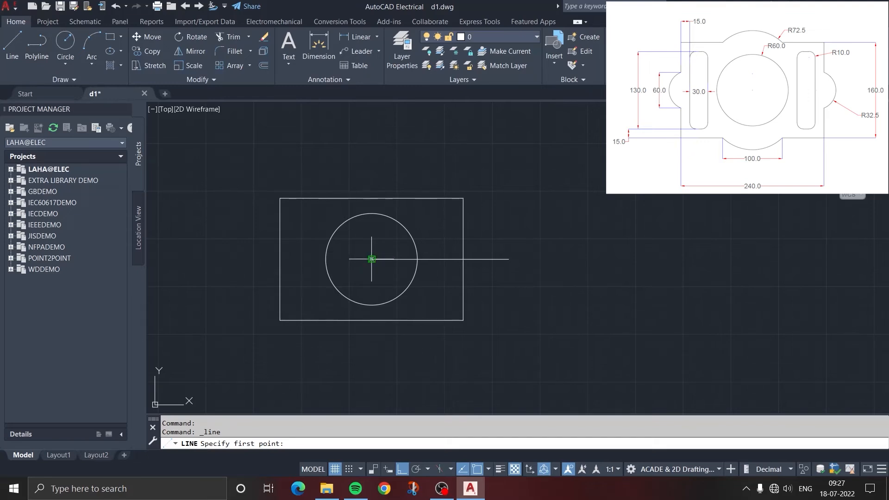
click(371, 259)
click(371, 159)
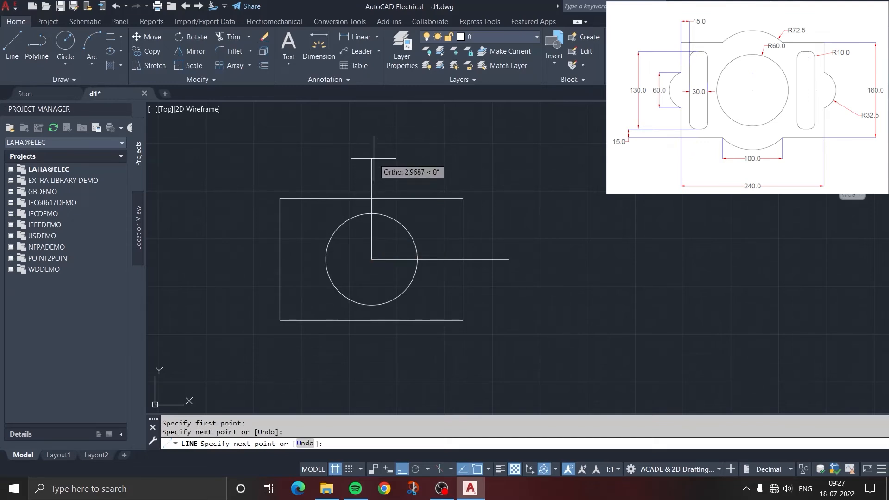
key(Escape)
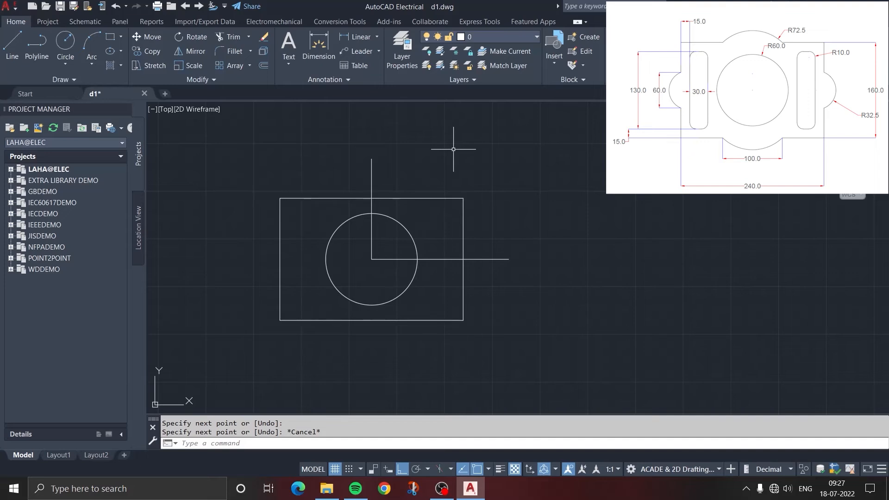
Offset the vertical construction line by 50 to both its right and left sides
click(262, 66)
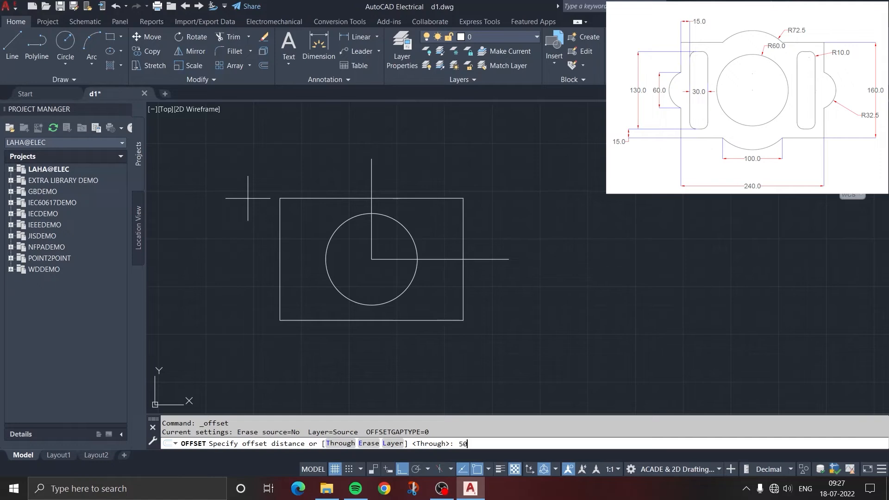
key(Return)
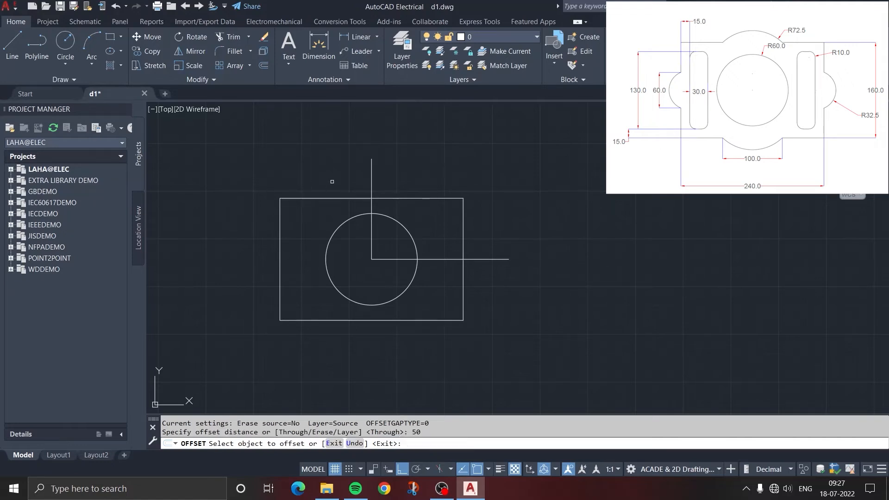
click(372, 169)
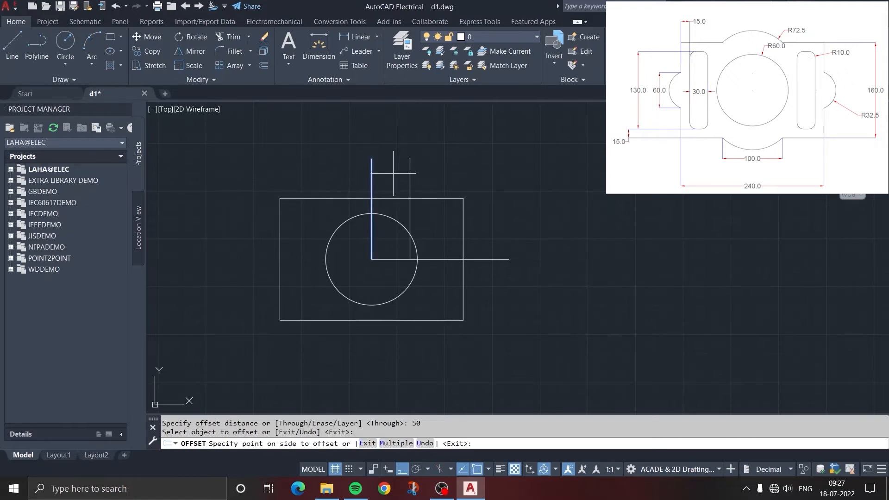
click(383, 176)
click(371, 174)
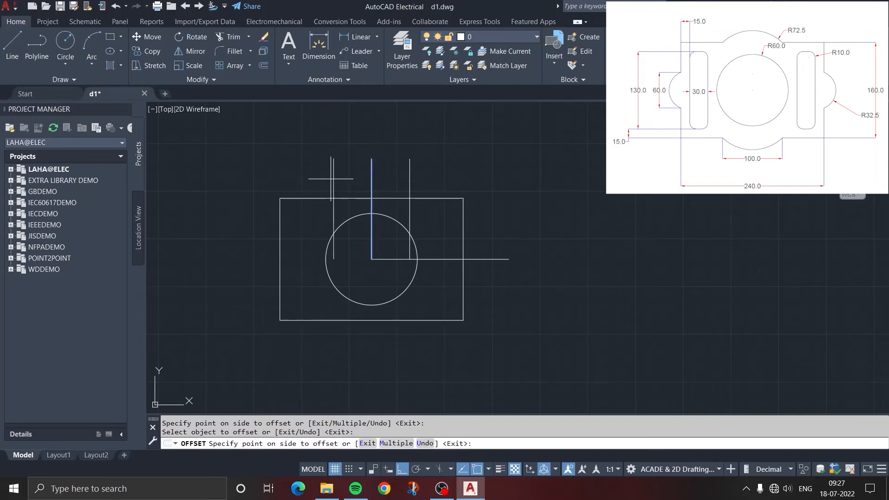
click(314, 179)
key(Escape)
key(Escape)
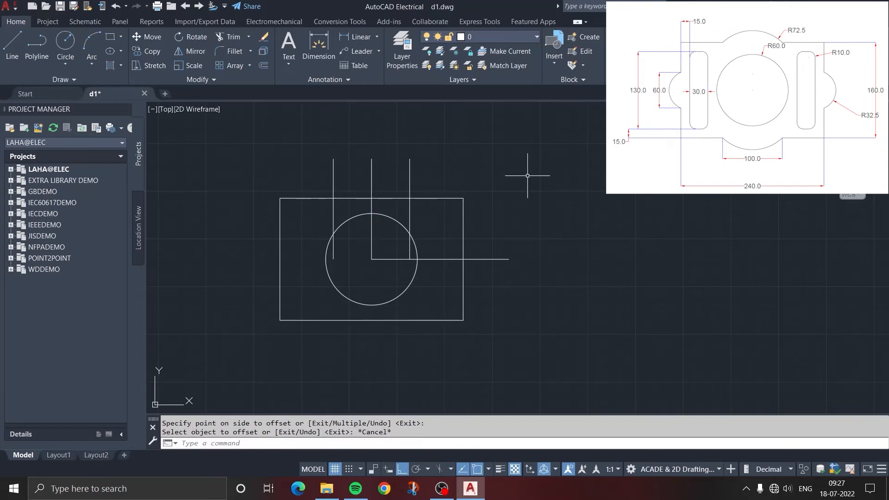
Offset the horizontal construction line by 30 both above and below
click(264, 66)
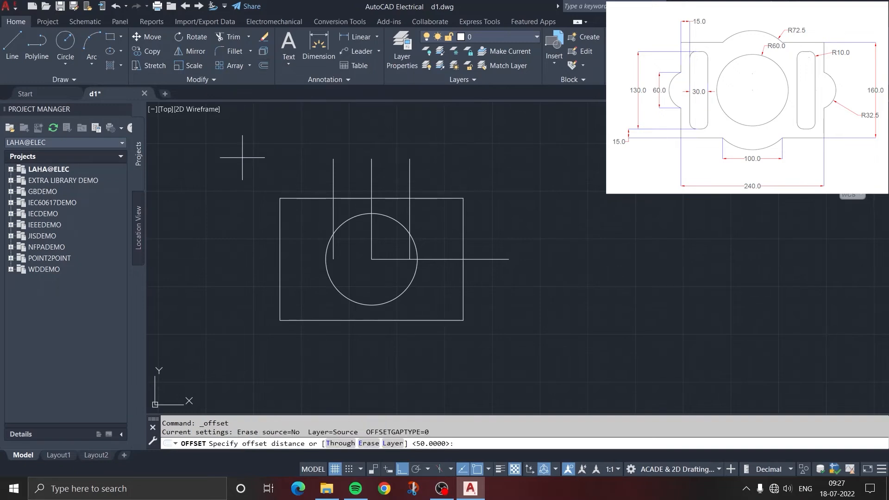
text(30)
key(Return)
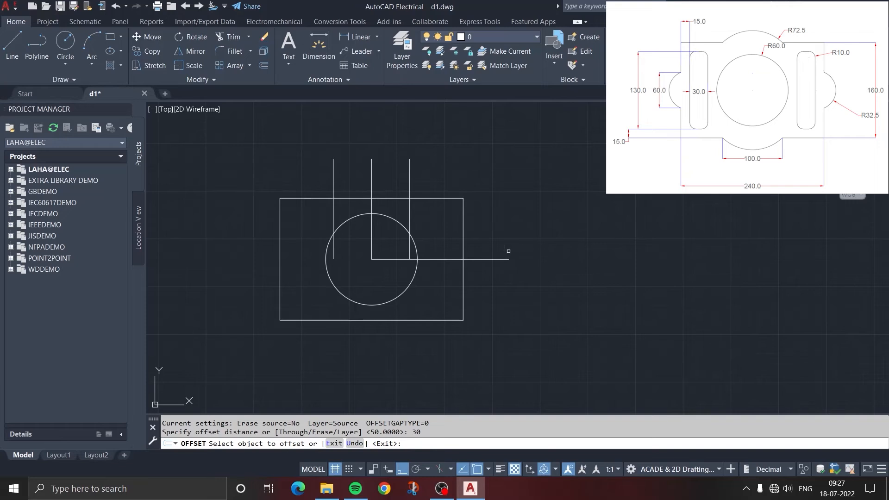
click(486, 258)
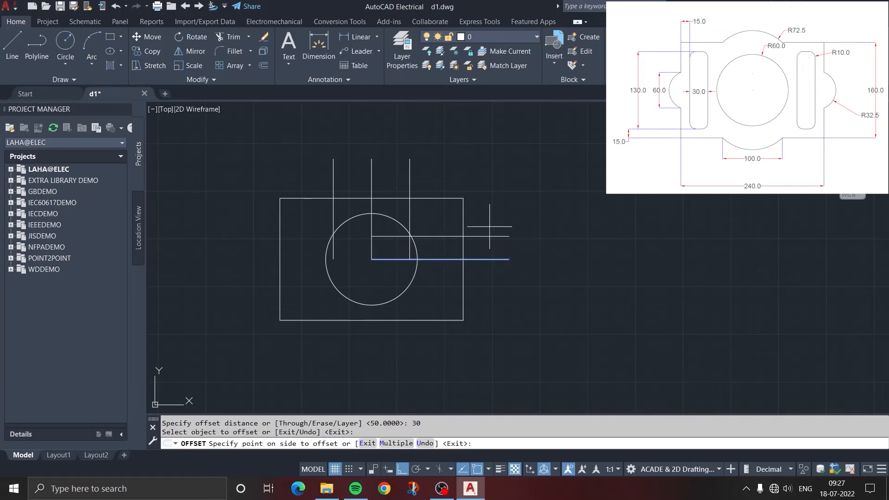
click(485, 250)
click(486, 259)
click(486, 274)
key(Escape)
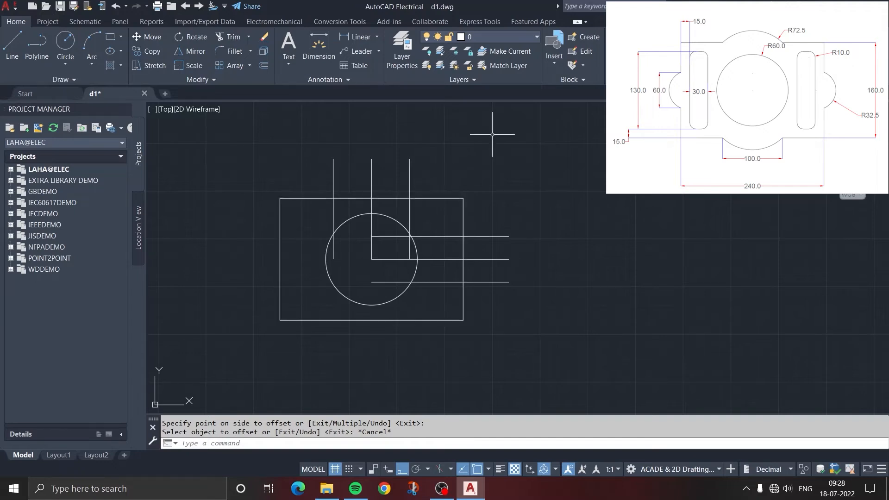
Draw a Start, End, Radius arc of radius 72.5 on the rectangle's top edge, from the right to the left vertical offset line
click(91, 64)
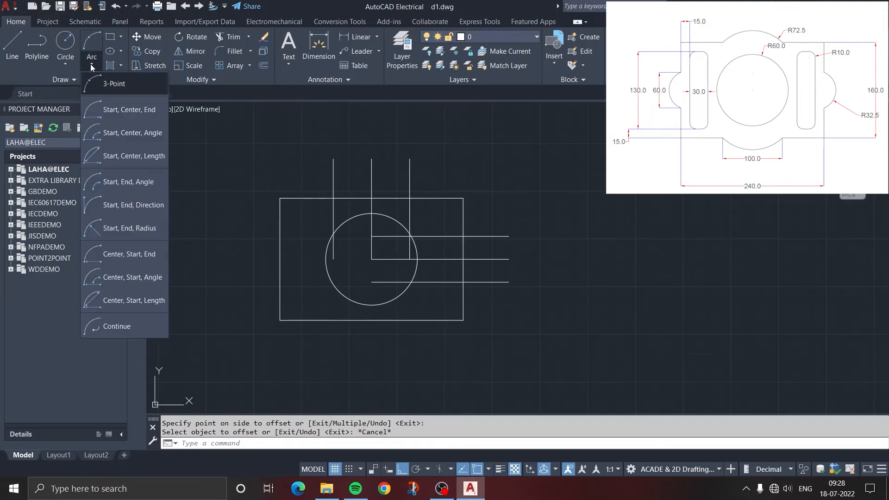
click(125, 229)
scroll(332, 197, up, 4)
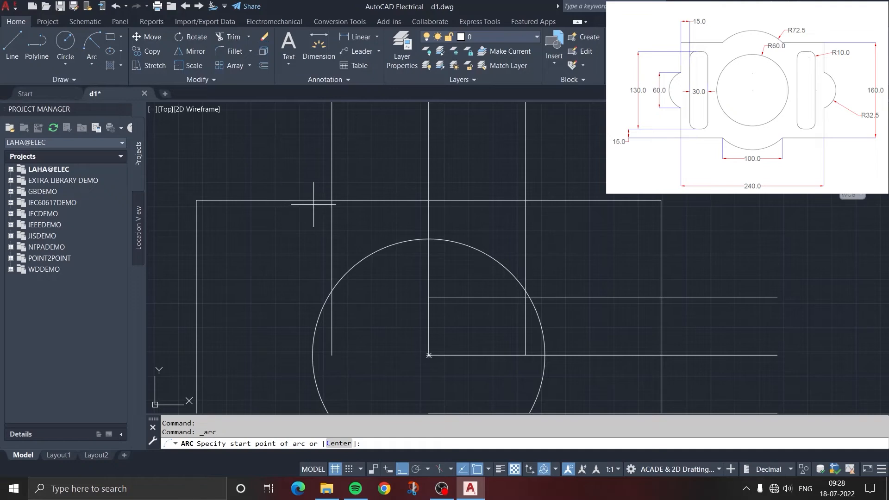
click(529, 200)
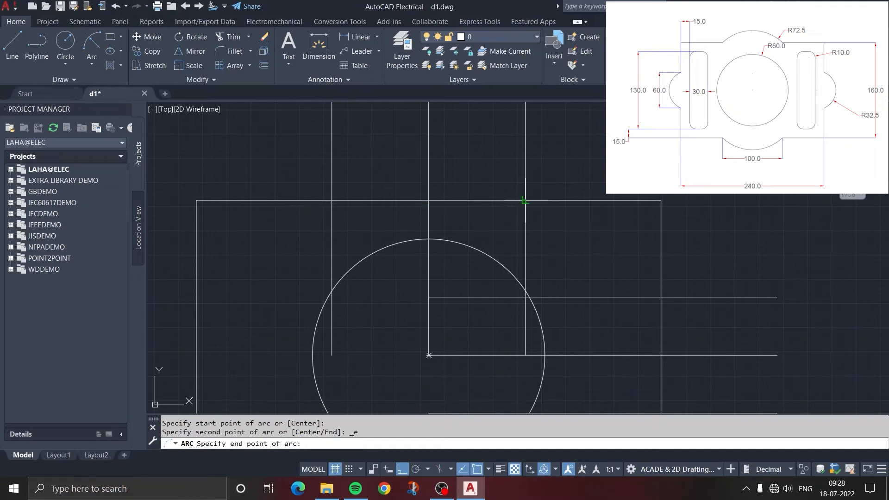
click(332, 200)
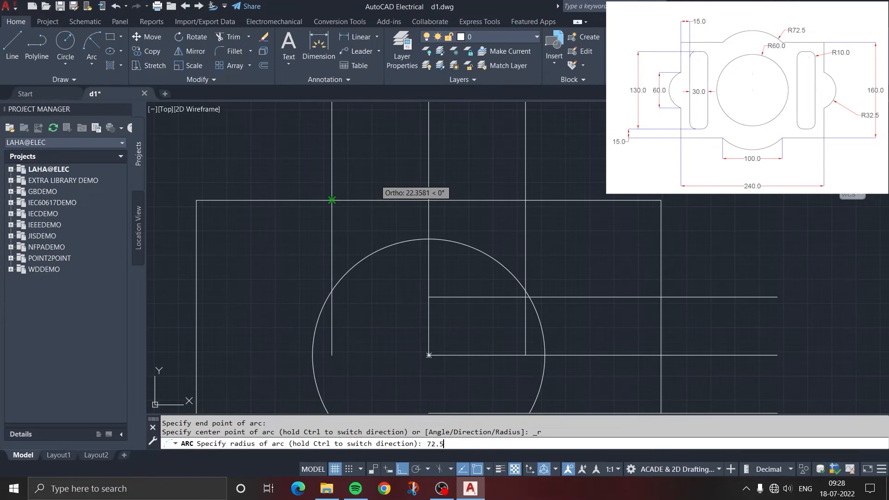
key(Return)
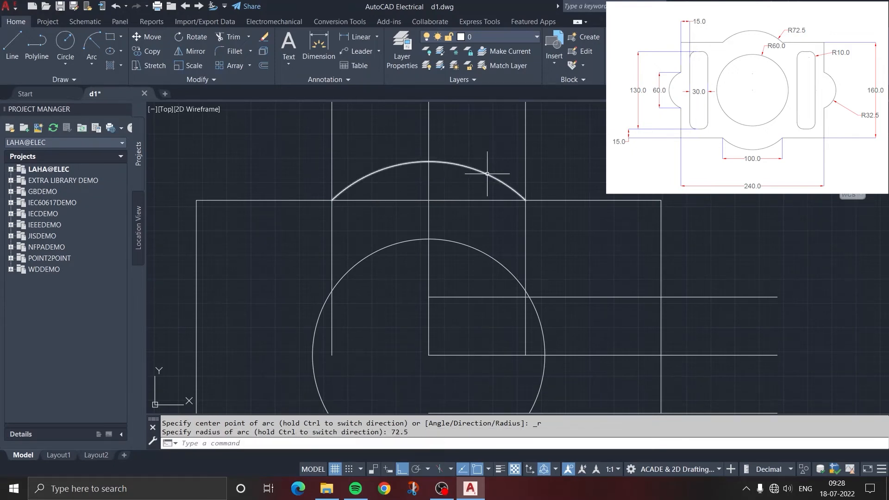
scroll(486, 174, down, 4)
middle_drag(550, 170, 448, 186)
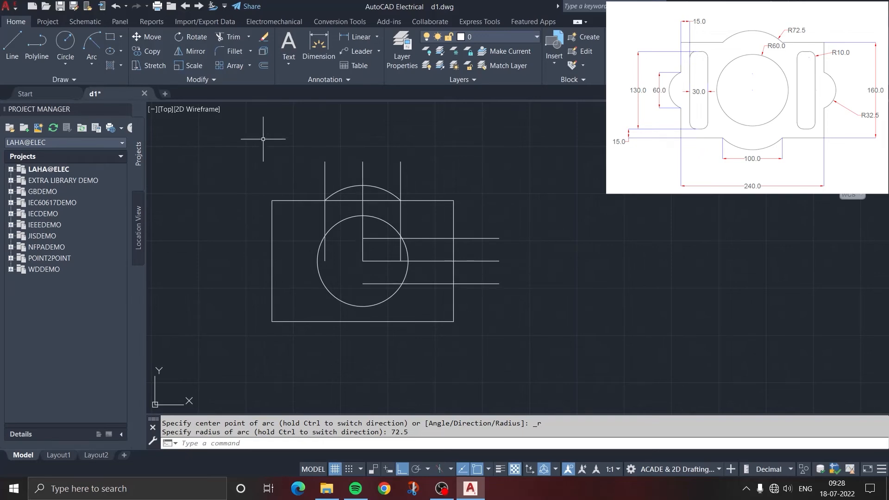
Draw a Start, End, Radius arc of radius 32.5 on the rectangle's right edge, from the lower to the upper horizontal offset line
click(93, 44)
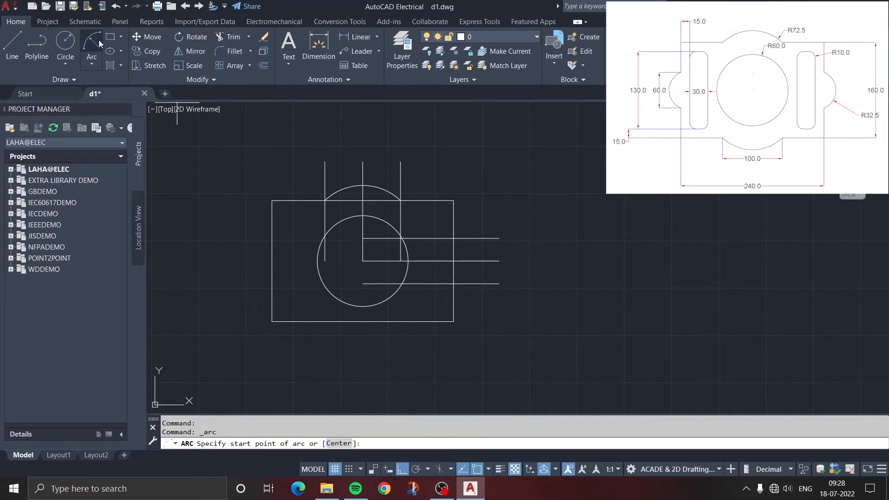
click(363, 260)
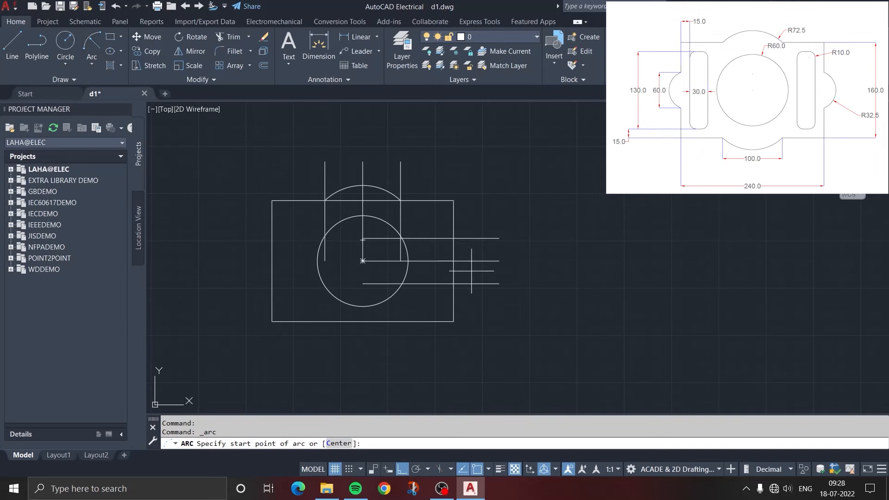
click(453, 238)
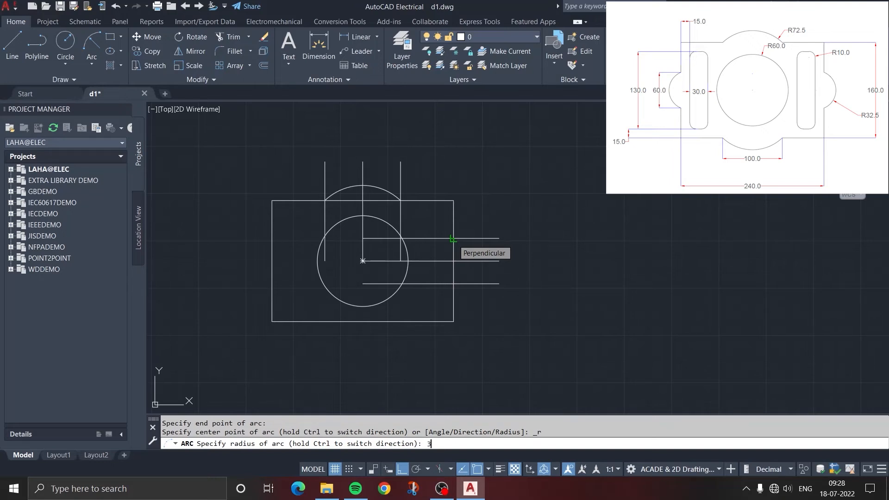
text(32.5)
key(Return)
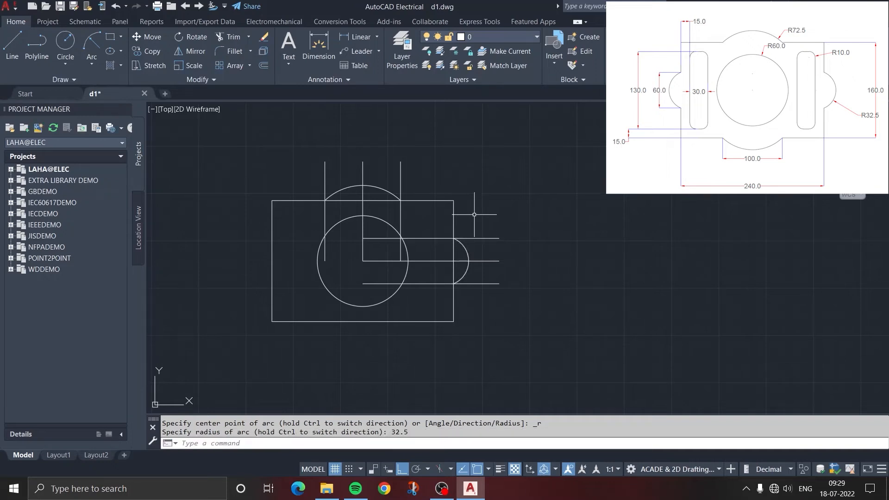
key(Escape)
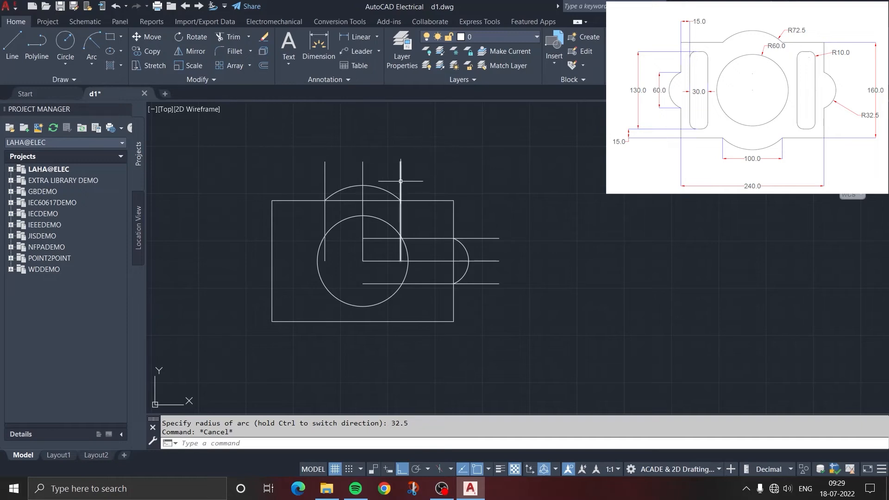
Erase the two vertical and two horizontal offset lines, keeping the two lines through the circle's centre
click(264, 42)
click(324, 162)
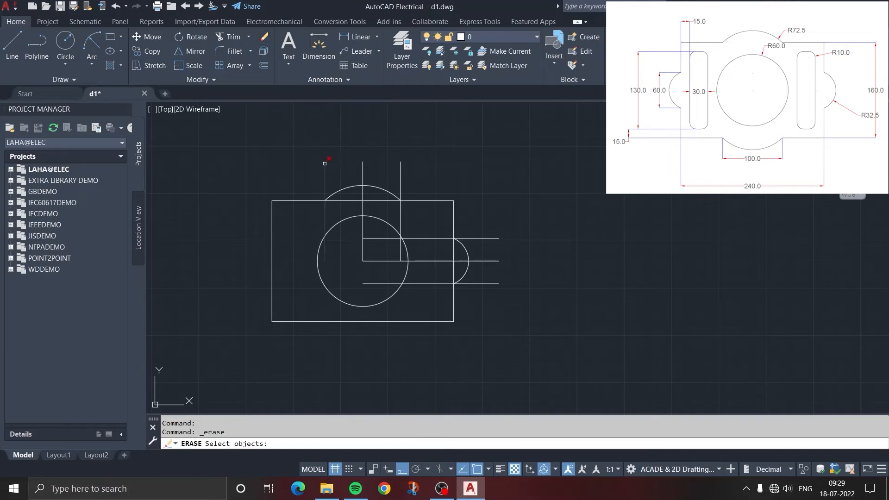
click(401, 165)
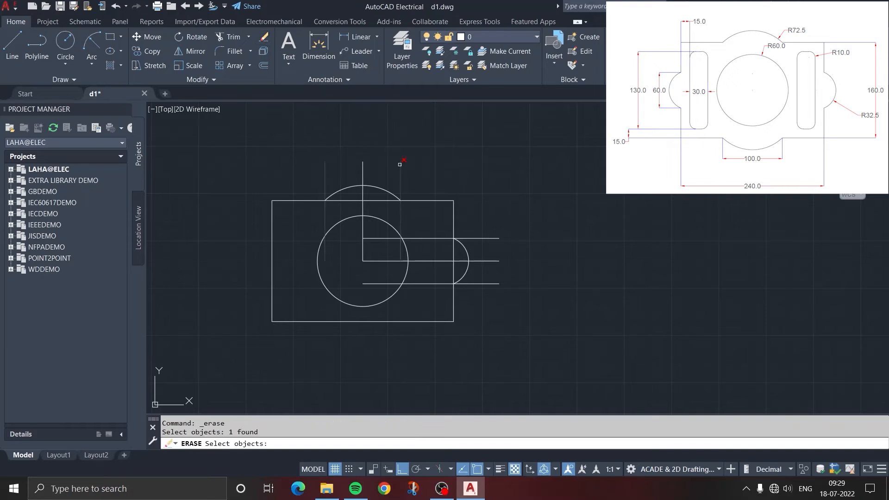
click(479, 239)
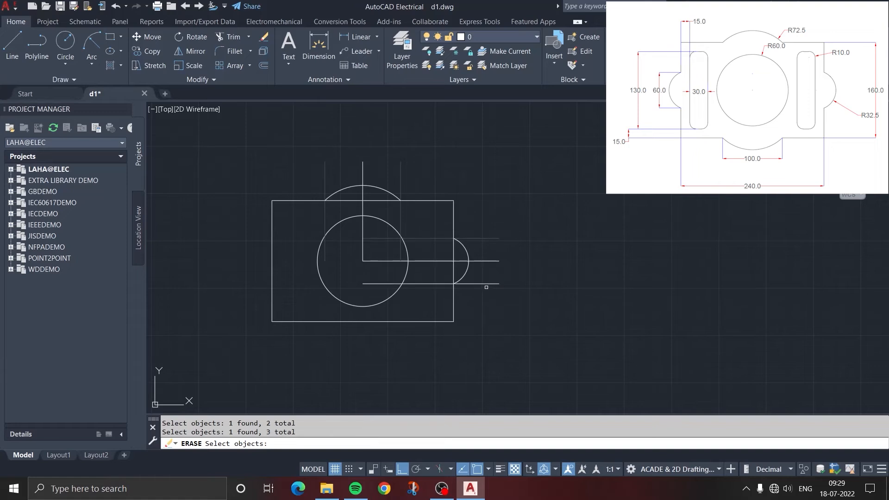
click(486, 285)
key(Return)
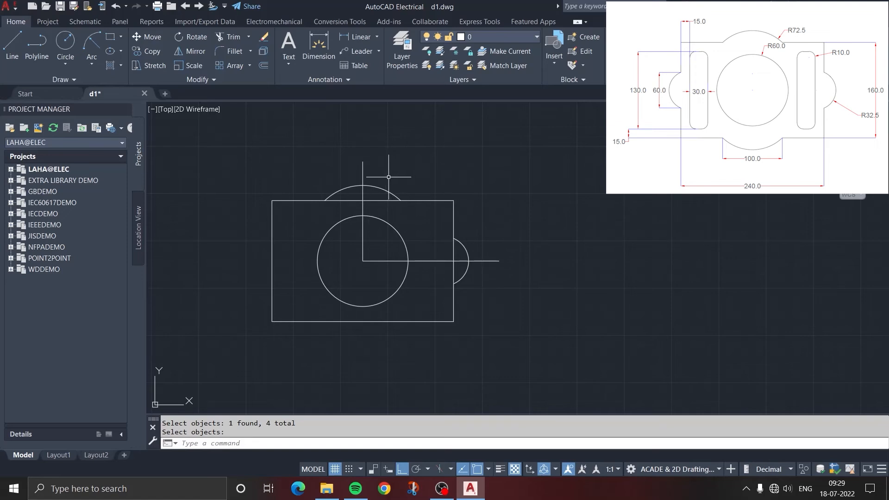
Mirror the R32.5 arc on the rectangle's right edge across the vertical centre line, keeping the source arc
click(190, 51)
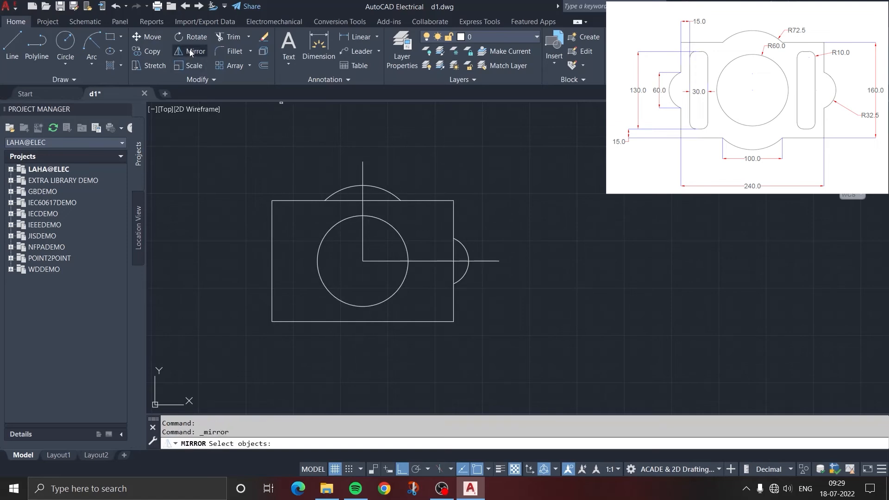
click(463, 243)
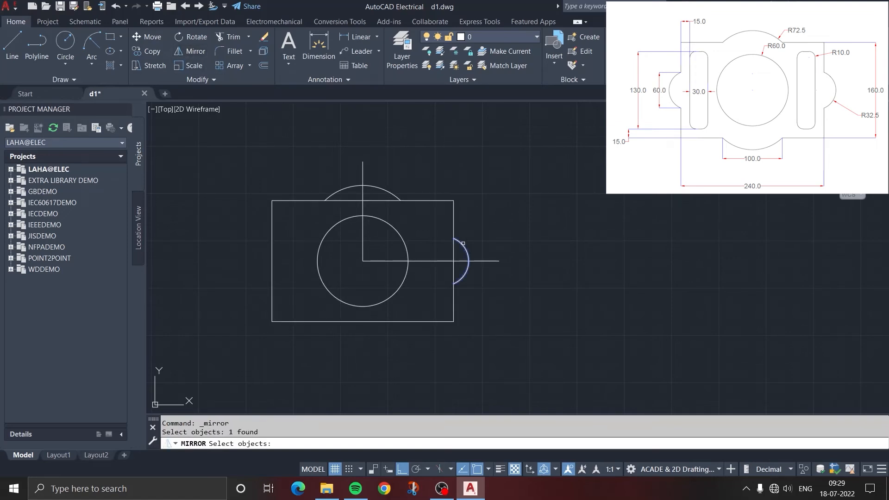
key(Return)
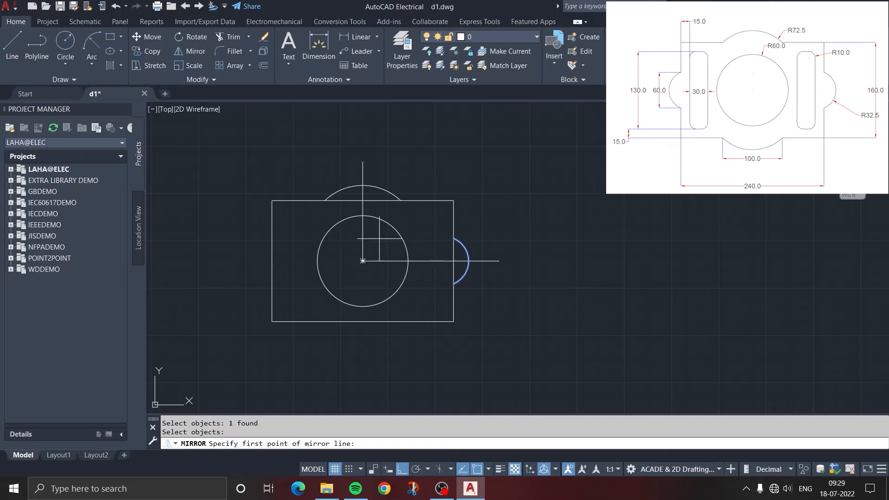
click(362, 250)
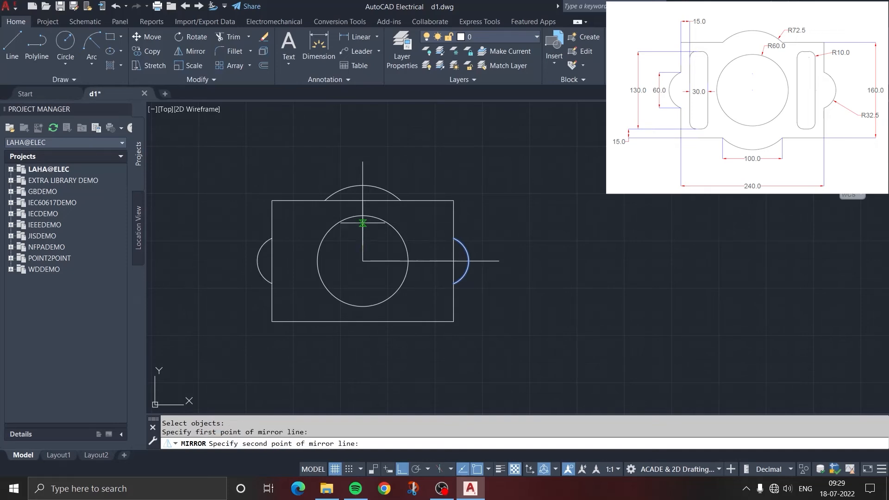
click(363, 174)
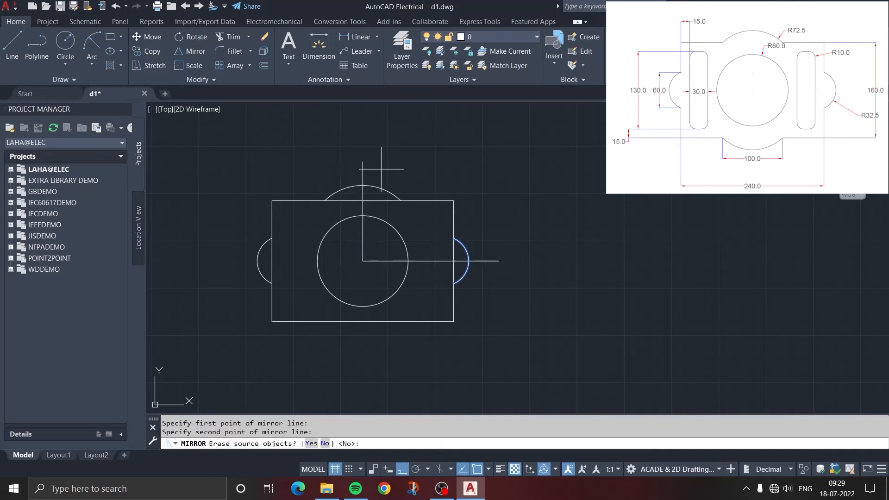
key(Return)
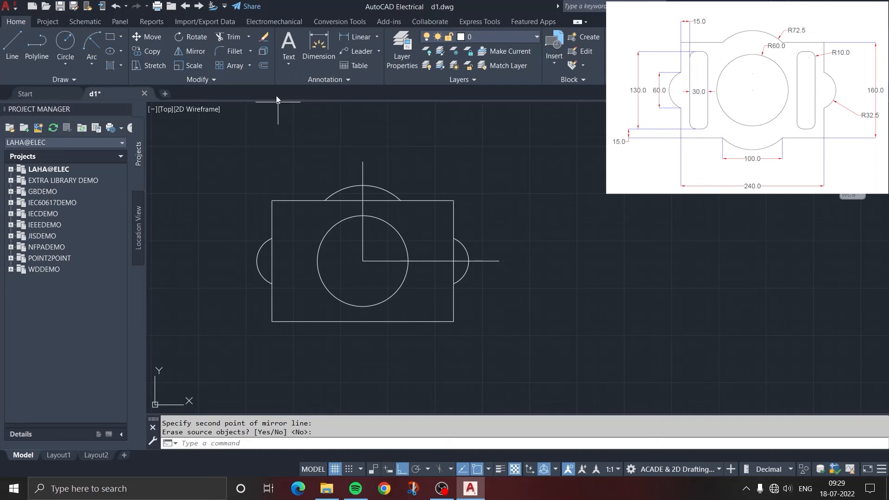
Mirror the R72.5 arc on the rectangle's top edge across the horizontal centre line, keeping the source arc
click(193, 54)
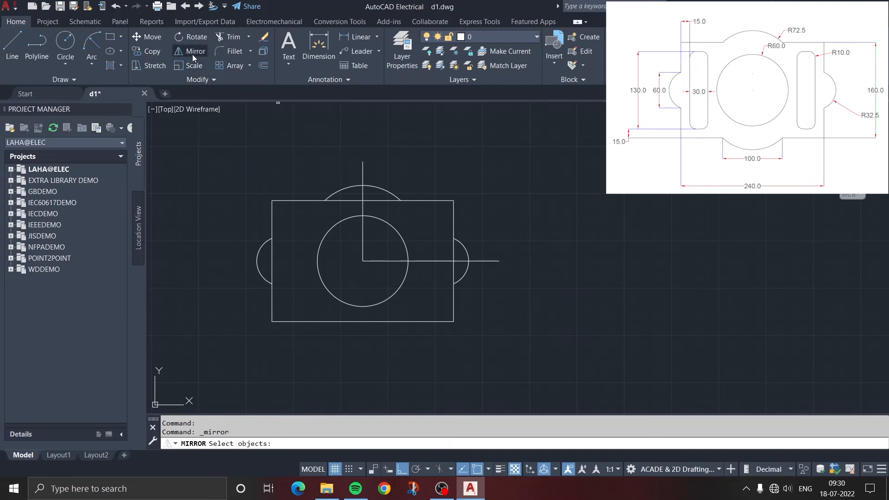
click(382, 188)
key(Return)
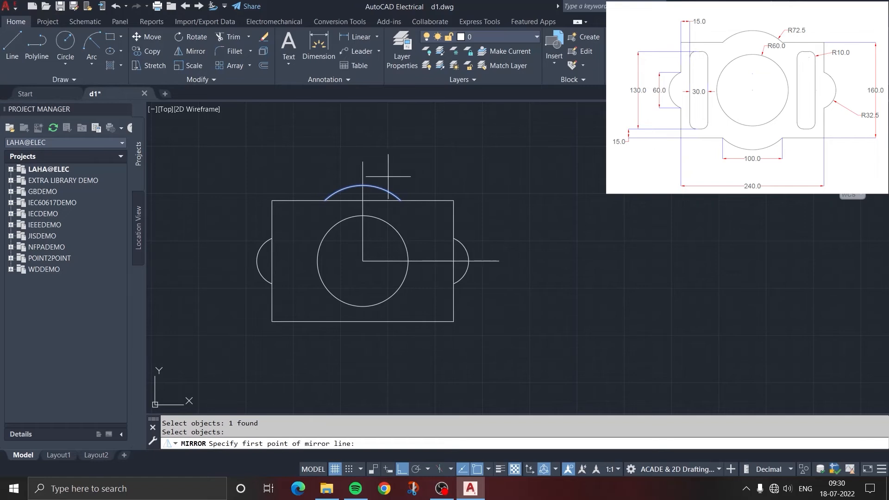
click(436, 261)
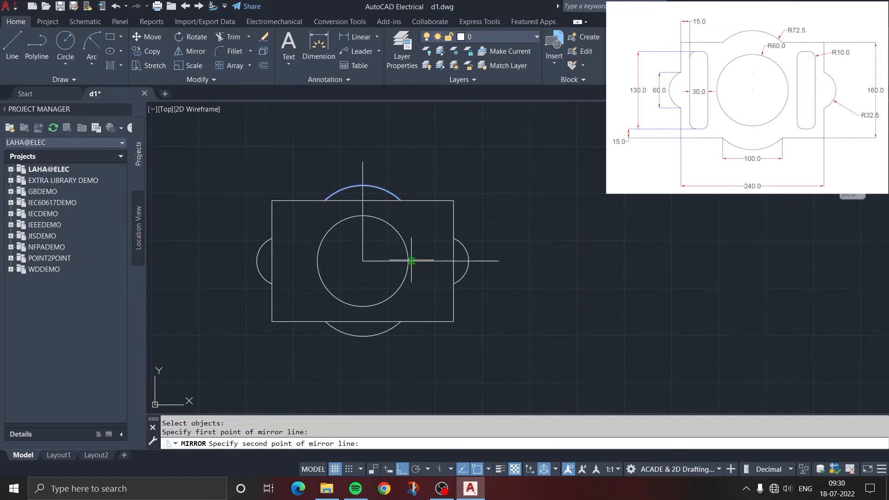
click(391, 261)
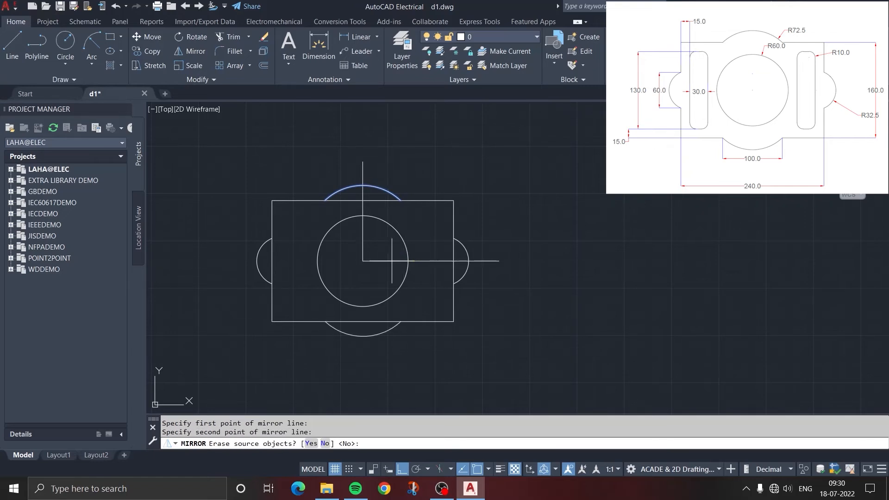
key(Return)
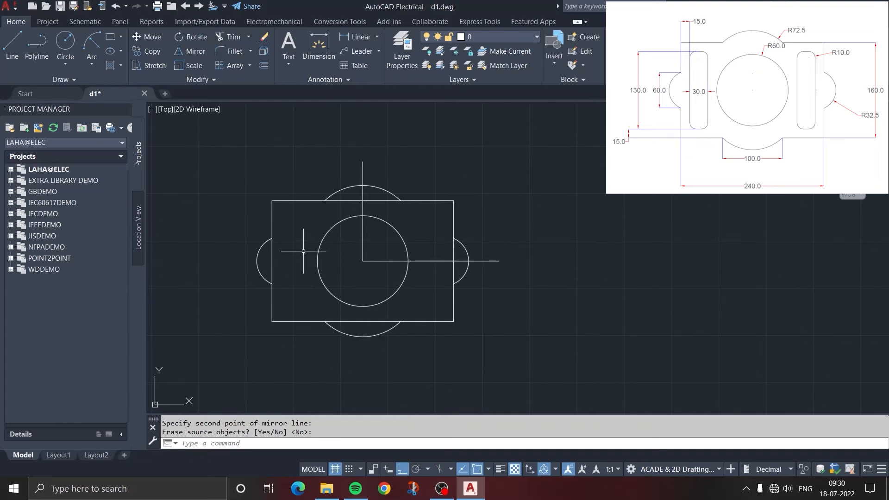
Offset the vertical construction line through the circle's centre by 90 to the right
middle_drag(541, 271, 521, 267)
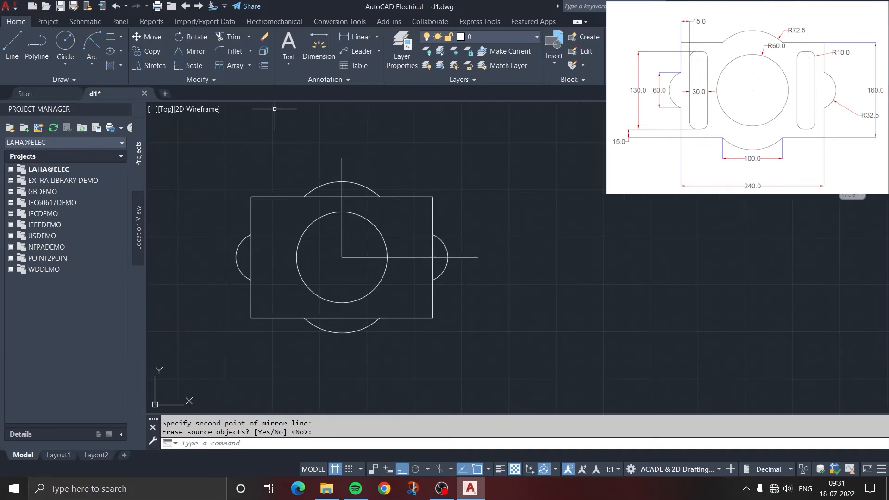
click(268, 66)
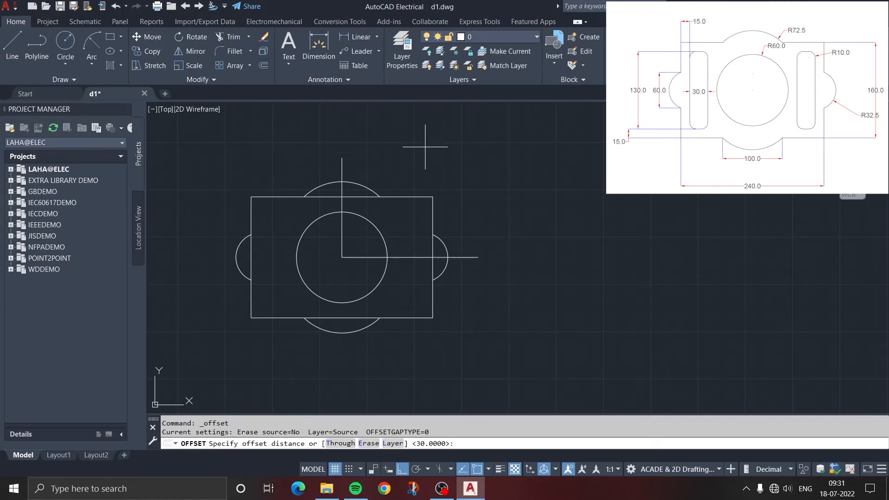
text(90)
key(Return)
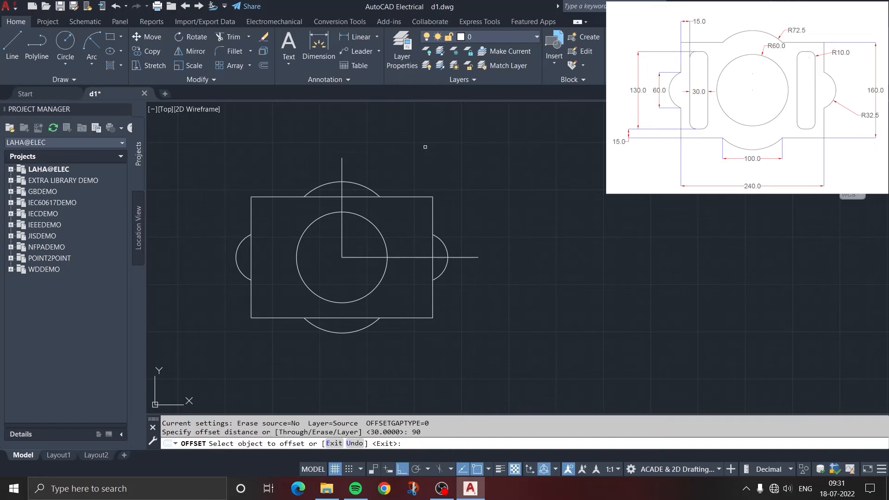
click(343, 167)
click(401, 165)
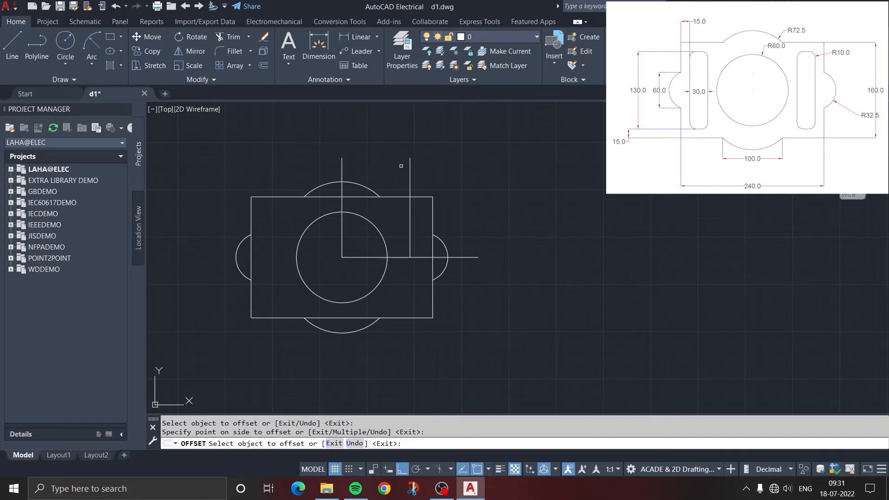
key(Escape)
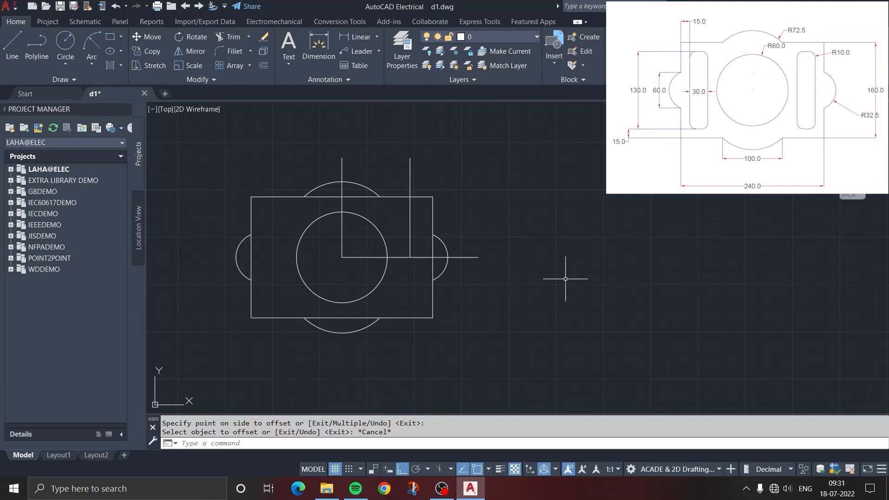
Draw a rectangle of length 30 and width 130 in the empty space to the right of the part
click(107, 38)
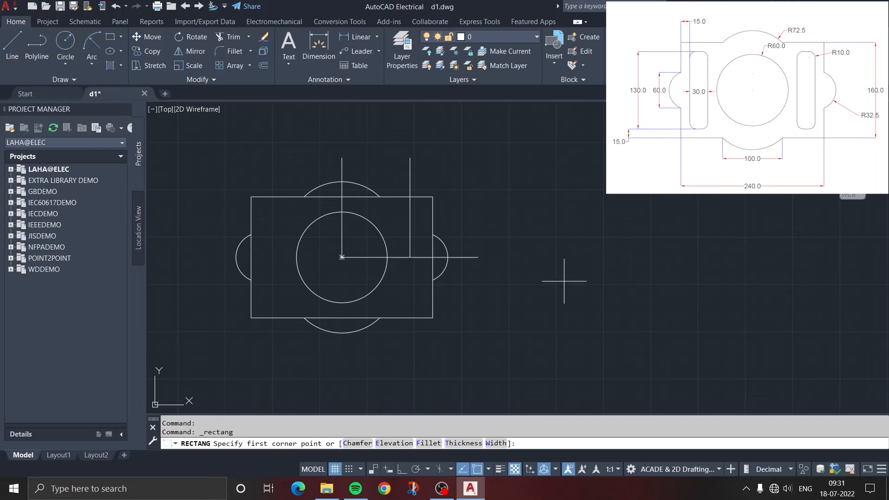
click(556, 296)
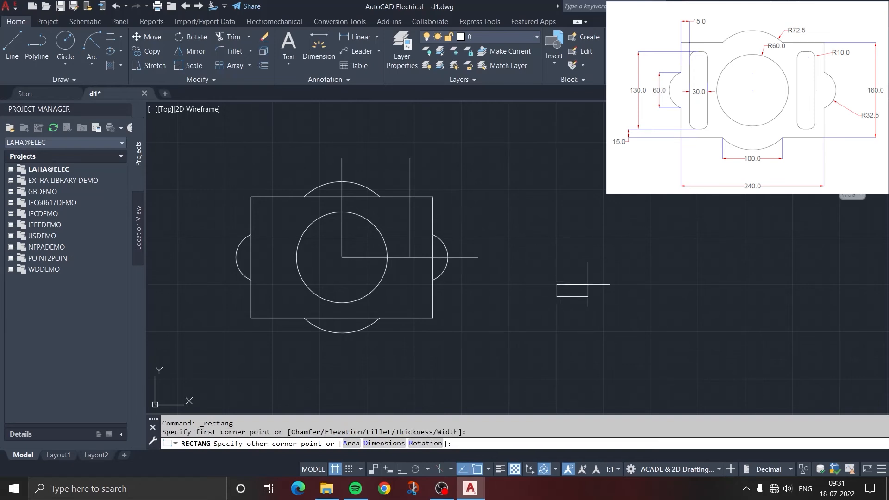
text(d)
key(Return)
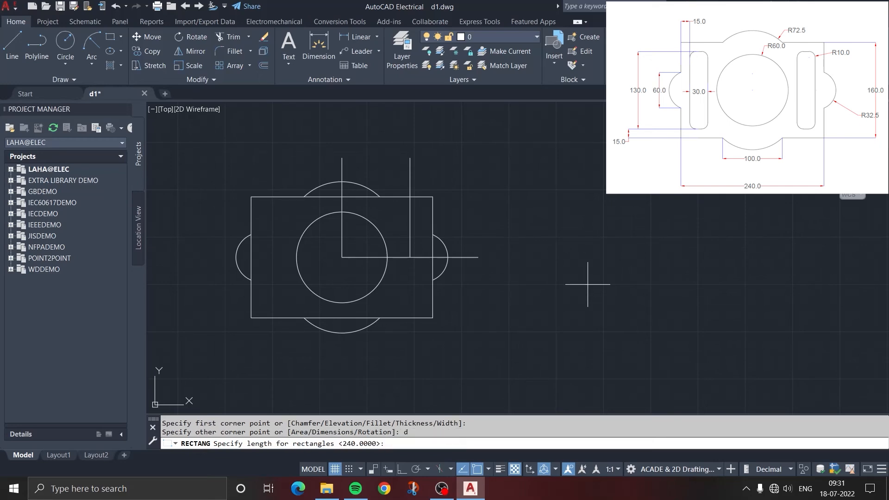
text(30)
key(Return)
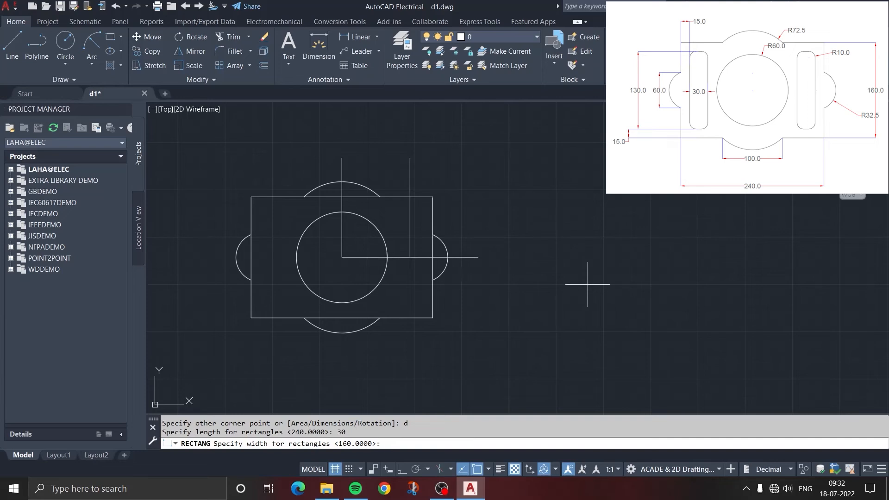
text(130)
key(Return)
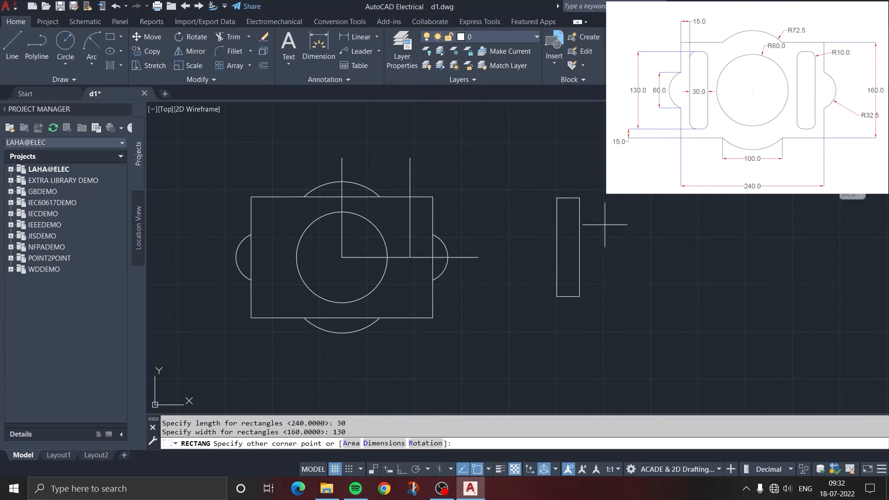
click(599, 236)
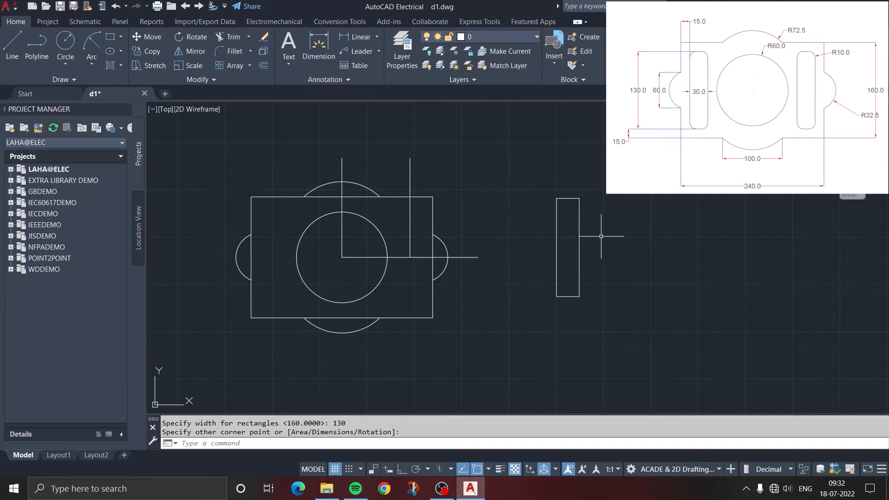
Draw a Tan, Tan, Radius circle of radius 10 touching the narrow rectangle's top and right edges
scroll(601, 211, up, 4)
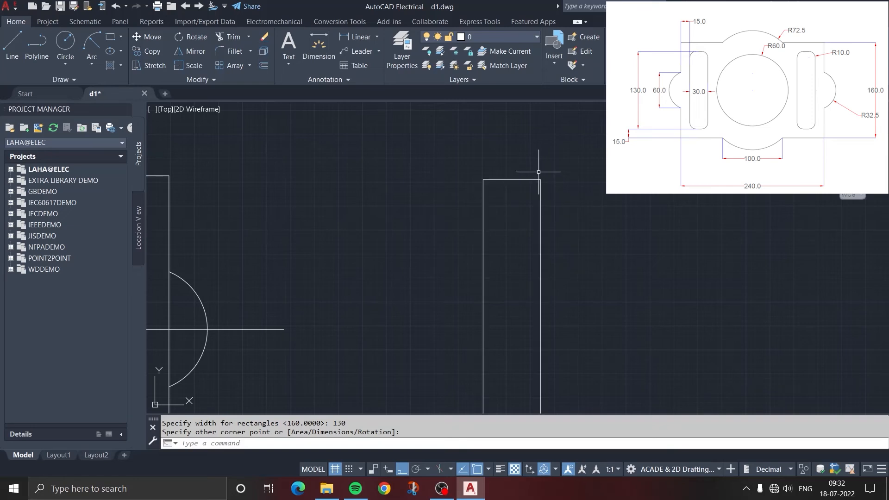
click(70, 65)
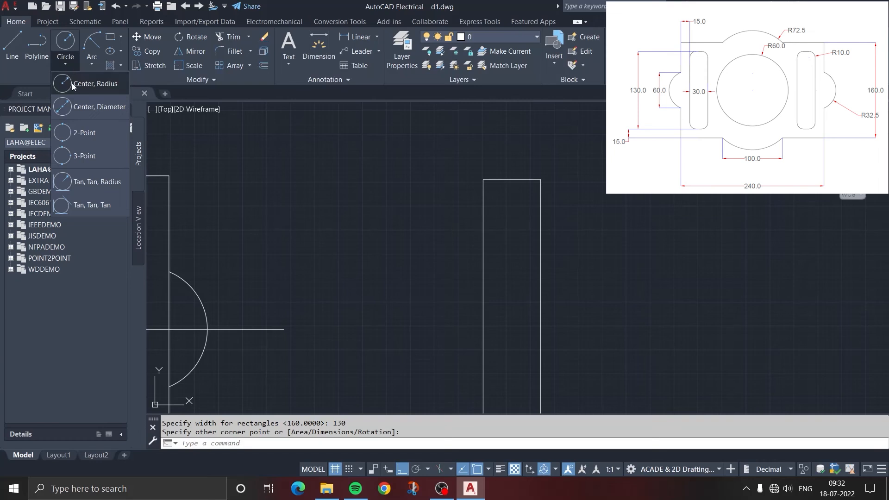
click(84, 182)
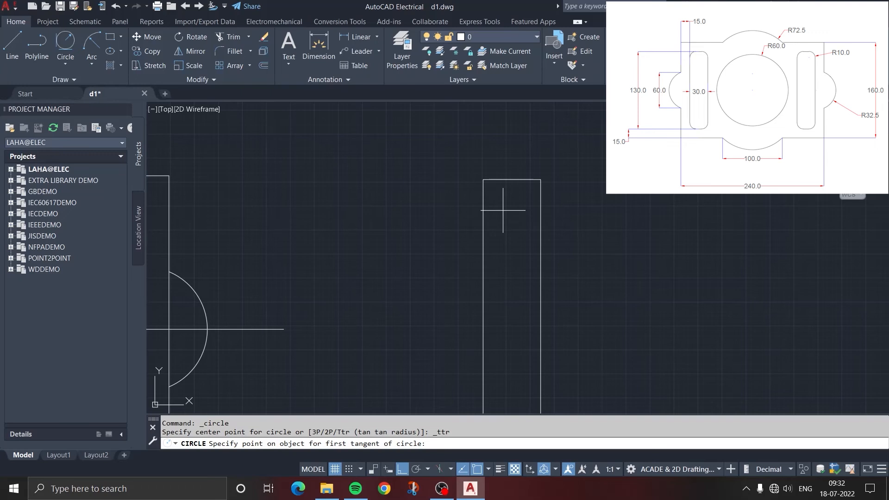
click(521, 180)
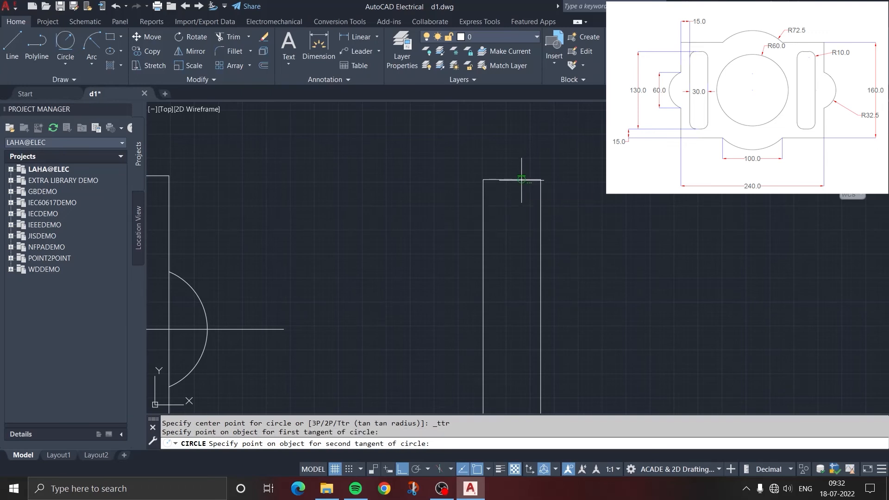
click(541, 203)
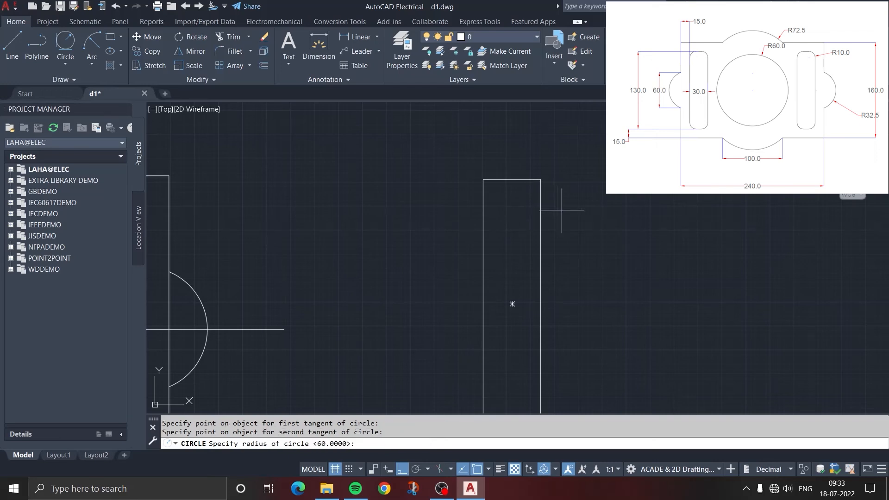
text(10)
key(Return)
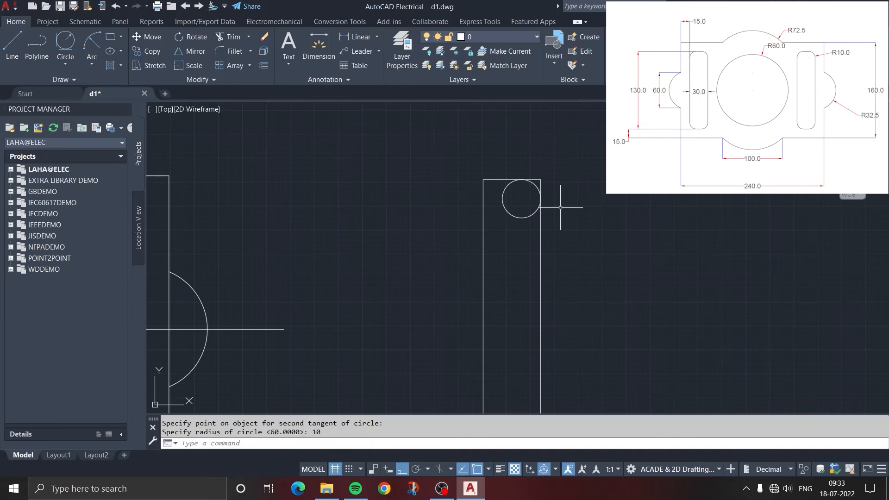
Trim the inner part of the circle and the sharp upper-right corner of the narrow rectangle, leaving a rounded corner
scroll(534, 195, up, 4)
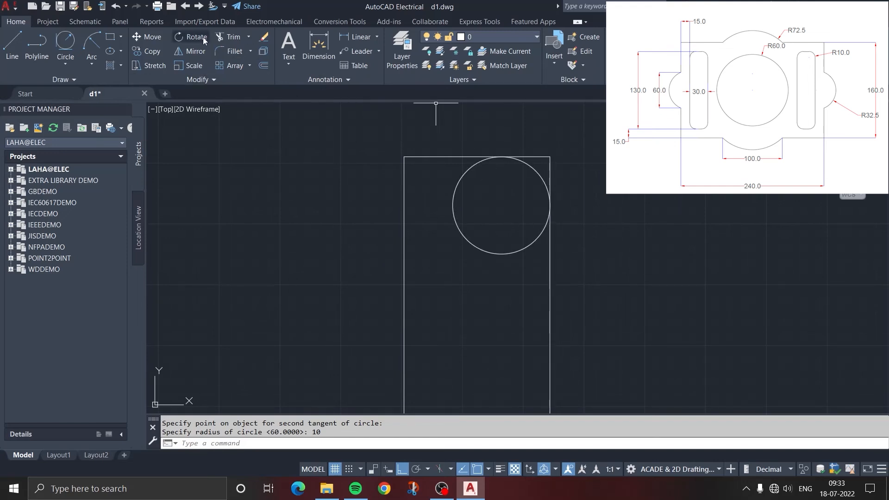
click(232, 37)
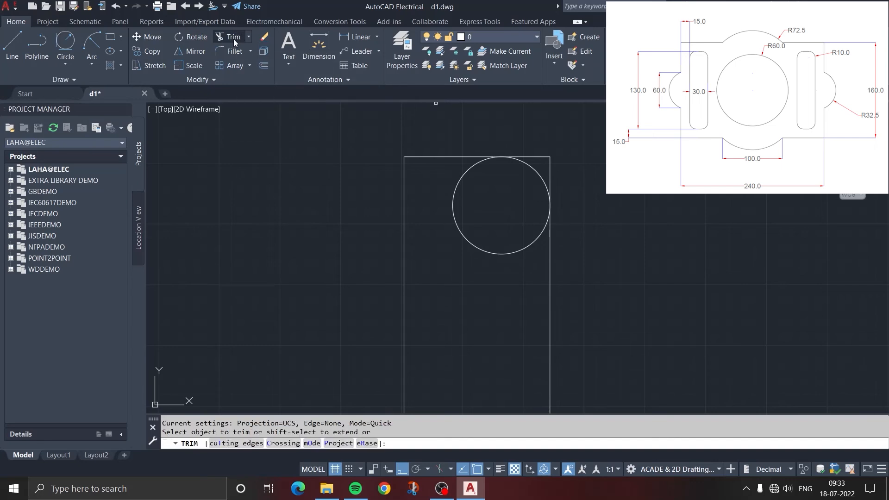
click(451, 212)
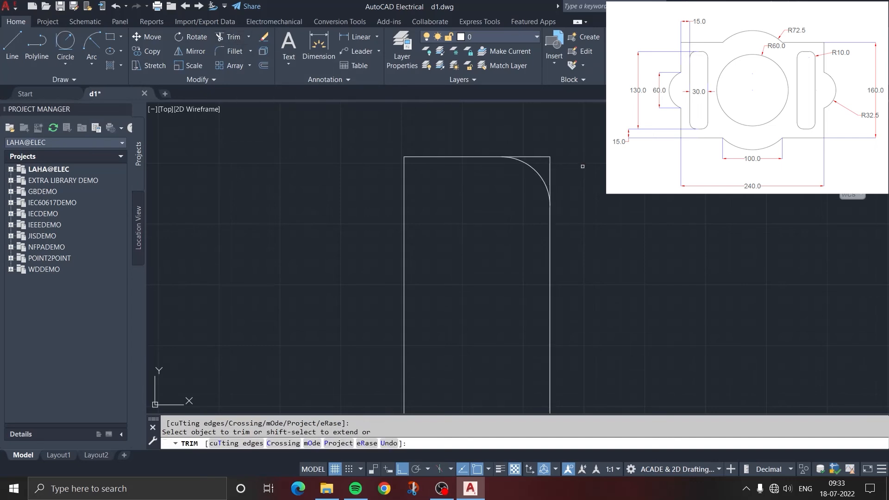
mouse_move(555, 170)
mouse_down()
mouse_move(526, 159)
mouse_move(528, 139)
mouse_move(536, 152)
mouse_up()
key(Return)
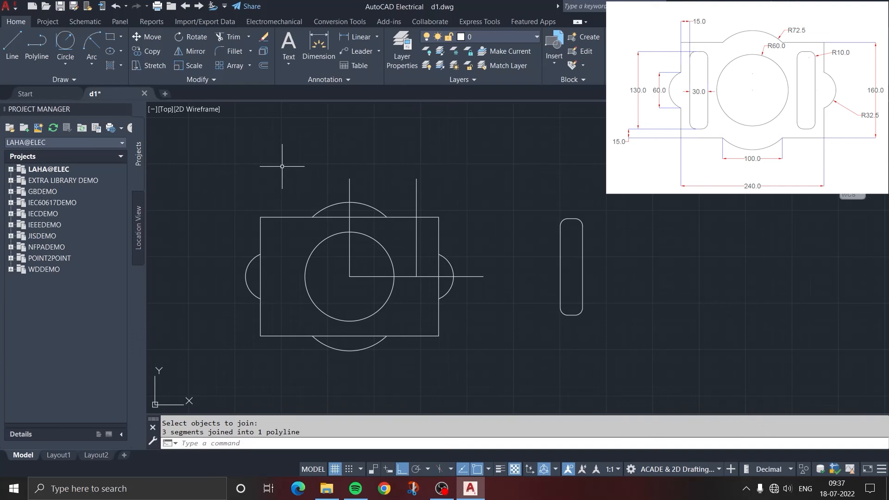
Move the rounded slot by its geometric centre, with Ortho off, to the lower end of the offset vertical construction line
text(m)
key(Return)
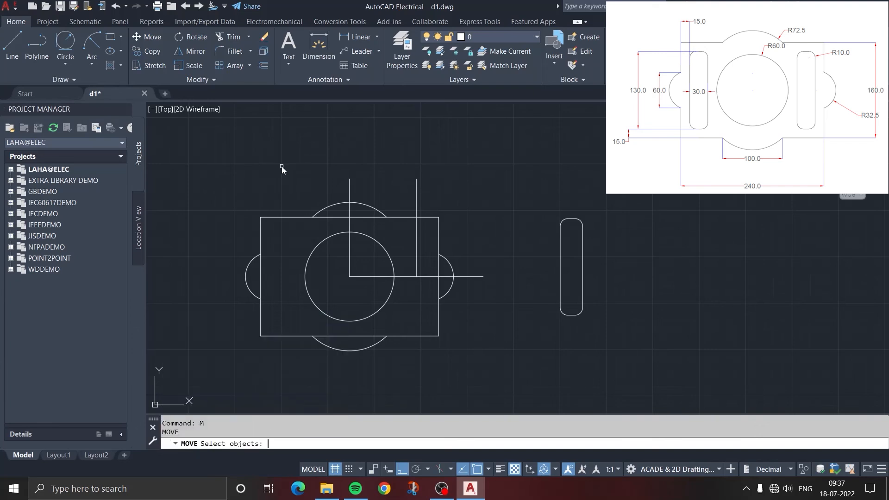
click(596, 320)
click(551, 210)
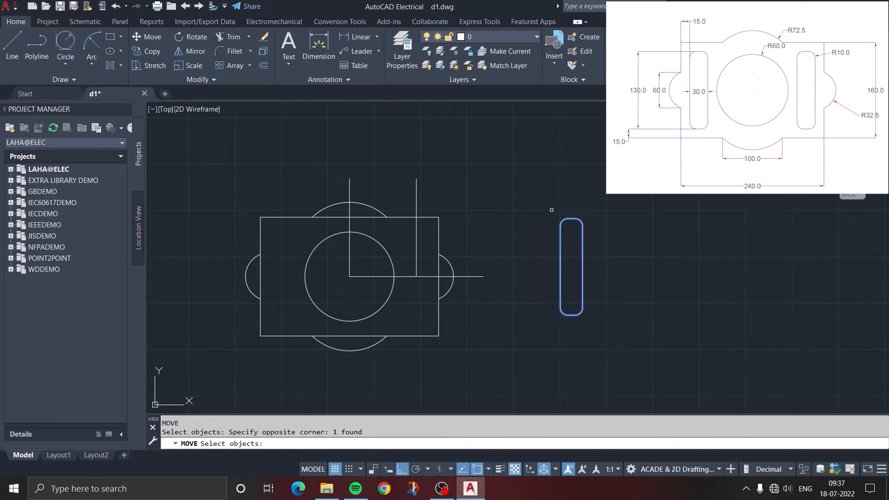
key(Return)
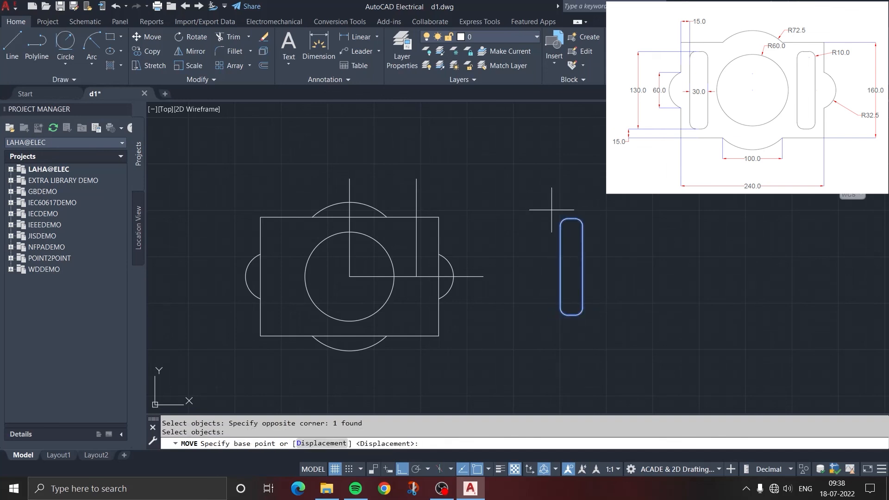
click(572, 267)
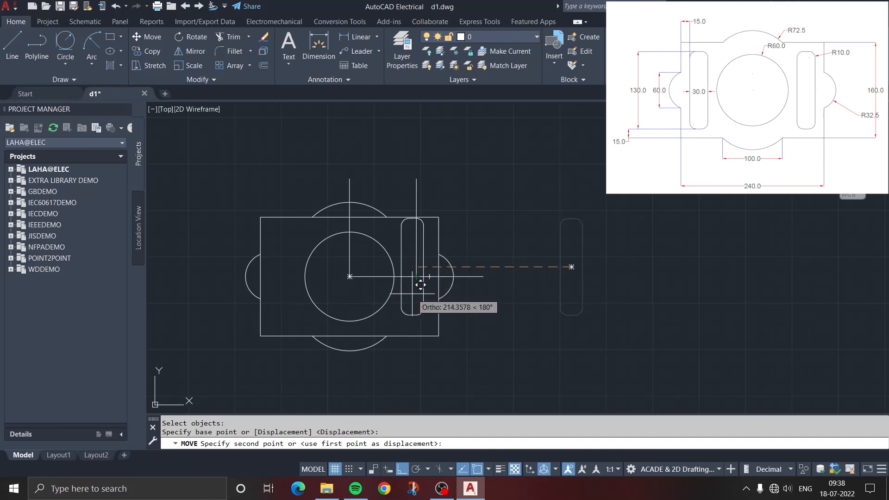
key(F8)
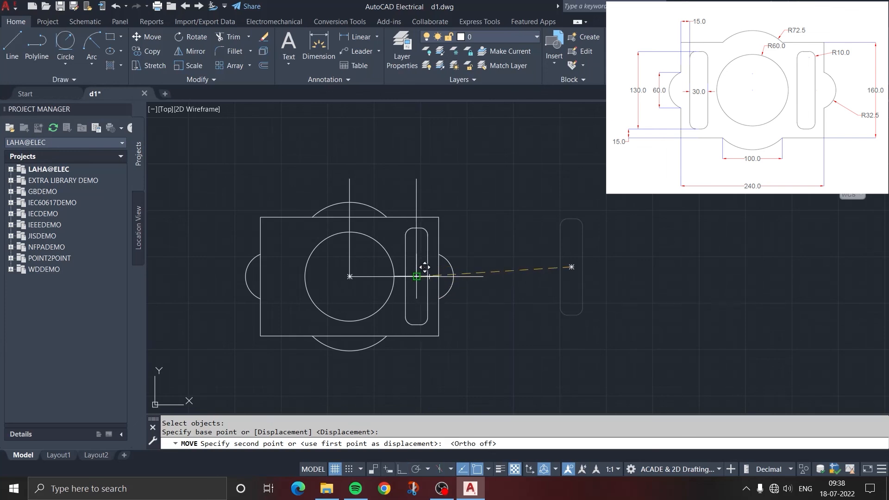
click(425, 268)
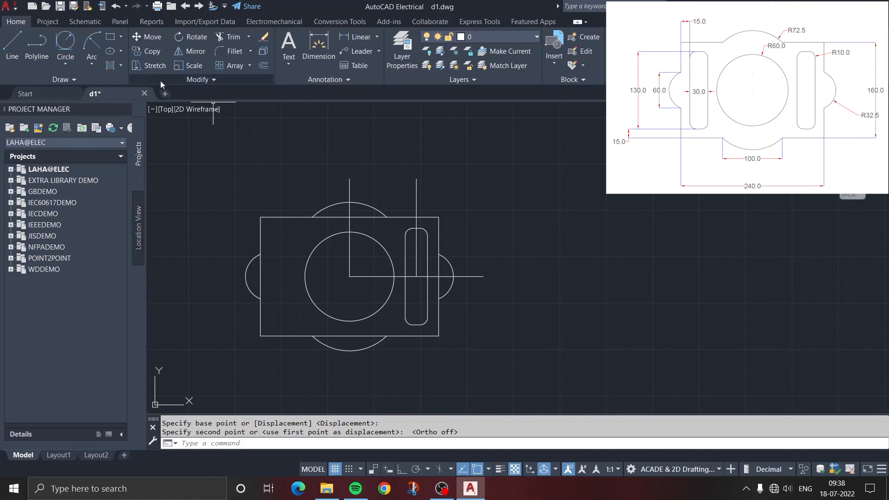
Mirror the slot about the vertical line through the circle's centre, keeping the original slot
click(185, 50)
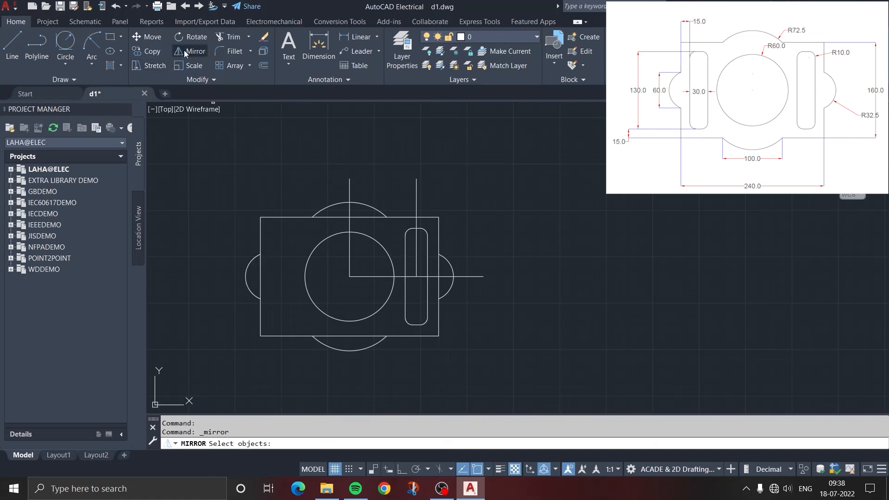
click(406, 250)
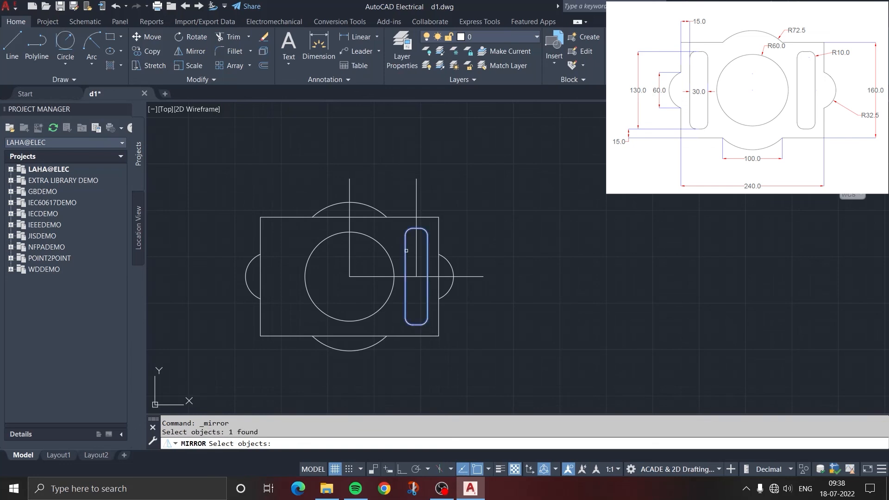
key(Return)
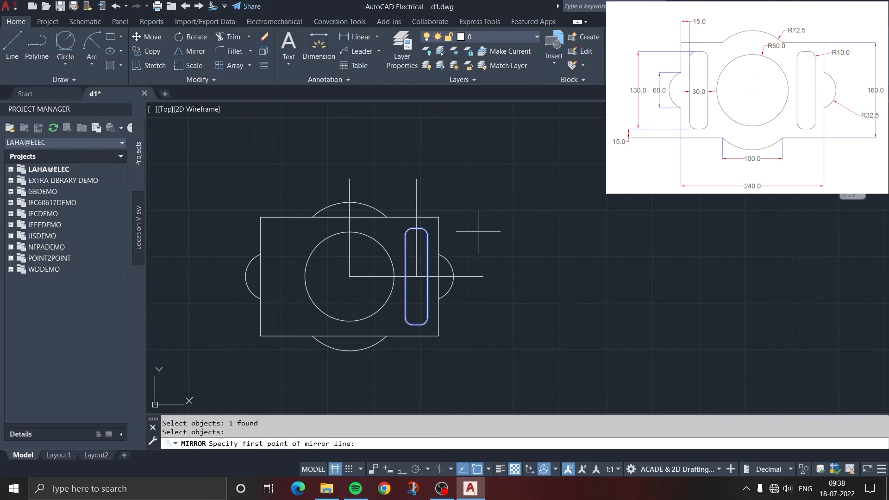
click(350, 276)
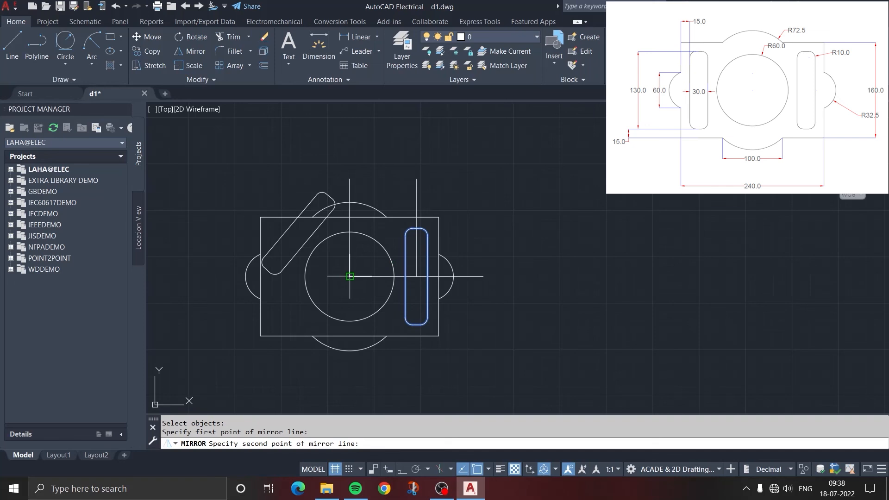
click(350, 231)
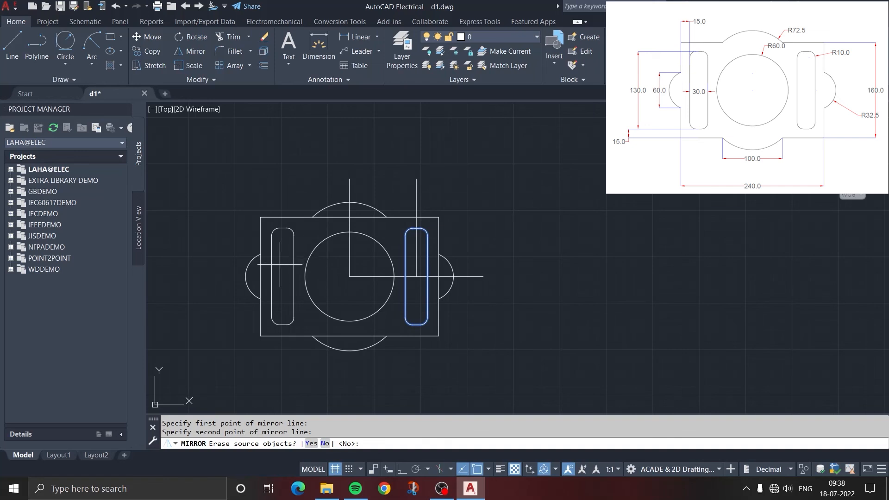
key(Return)
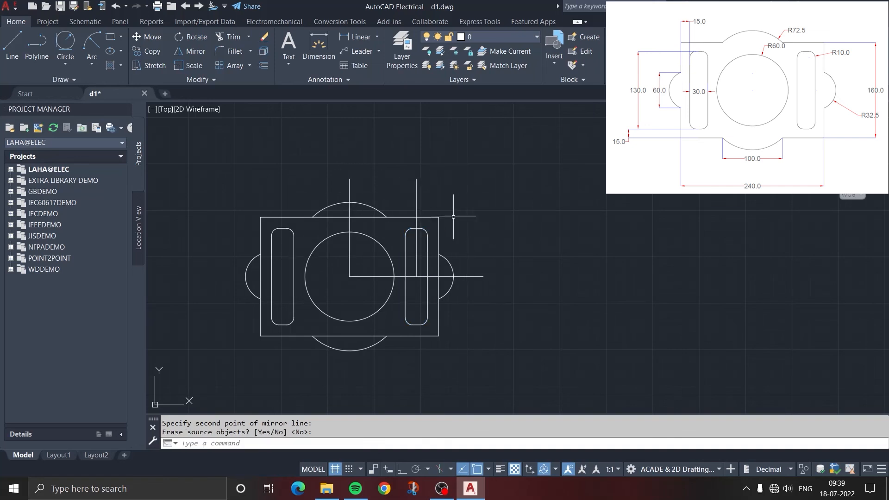
Erase the two vertical construction lines and the horizontal construction line
click(264, 41)
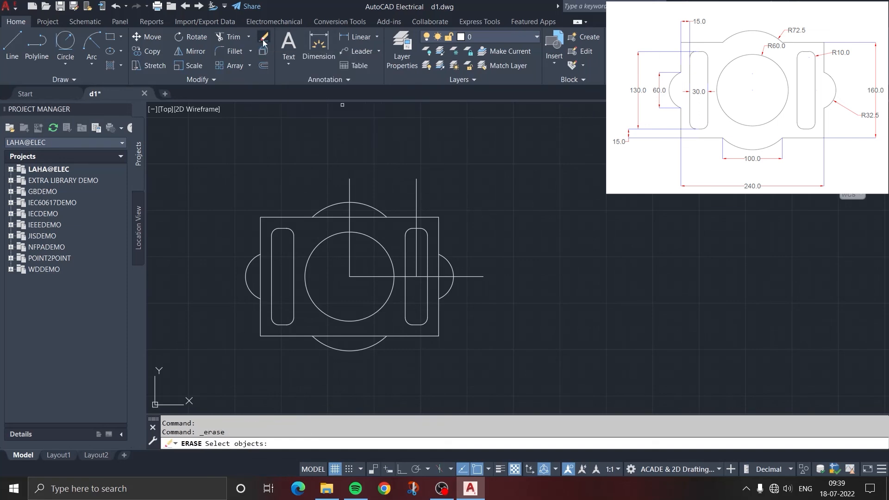
click(349, 183)
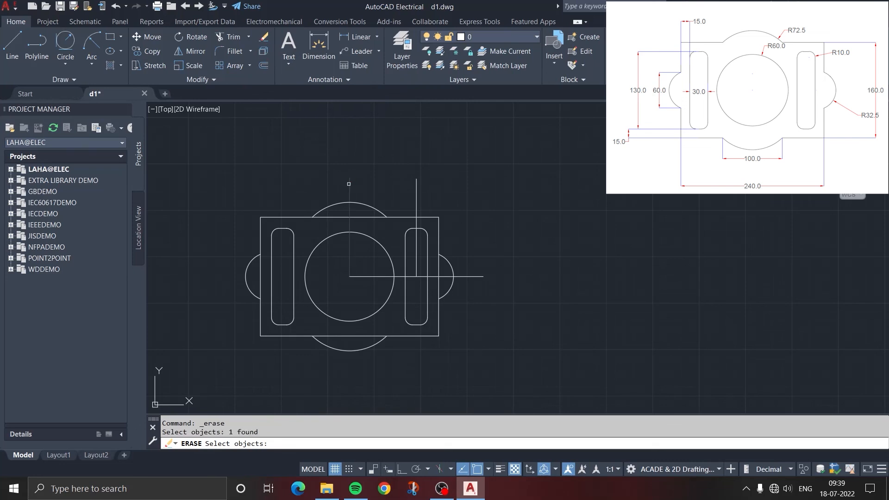
click(416, 189)
click(469, 275)
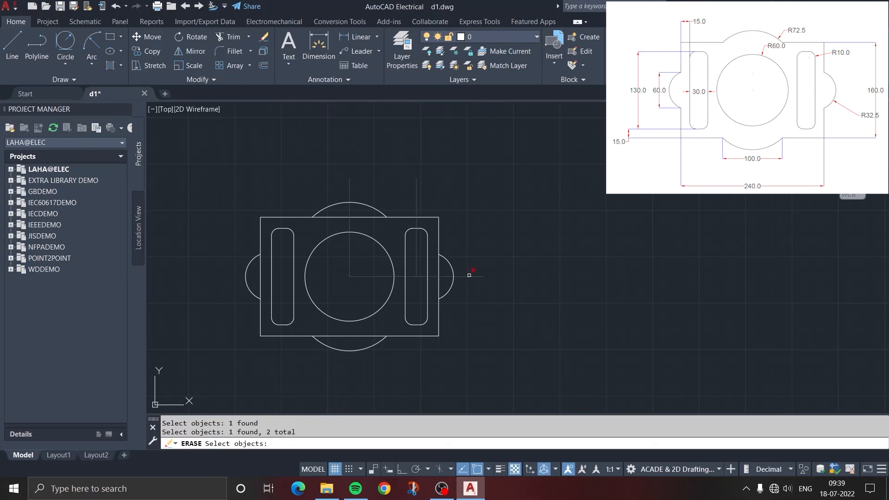
key(Return)
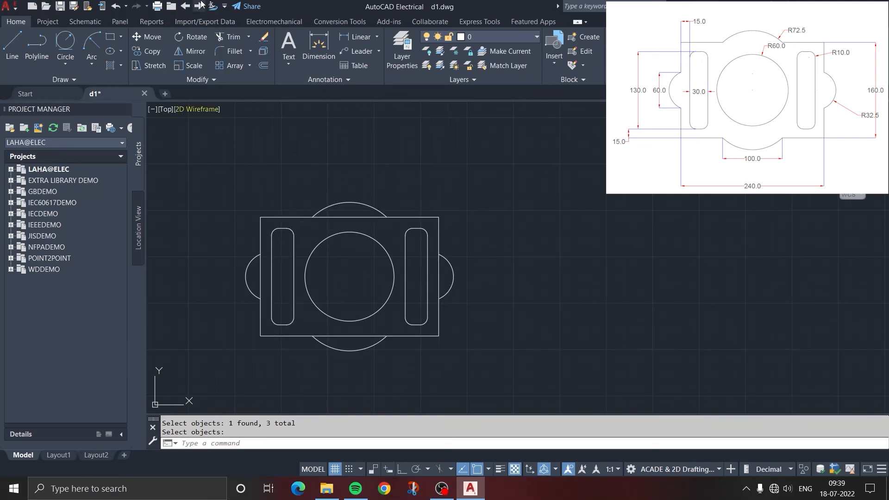
Trim the rectangle's edge segments that lie inside the four bulging arcs, leaving one continuous outer outline
click(250, 35)
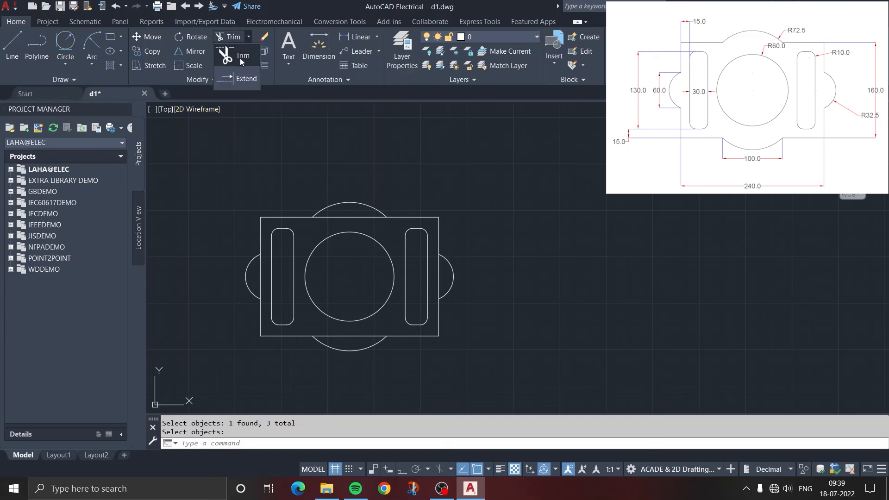
click(240, 57)
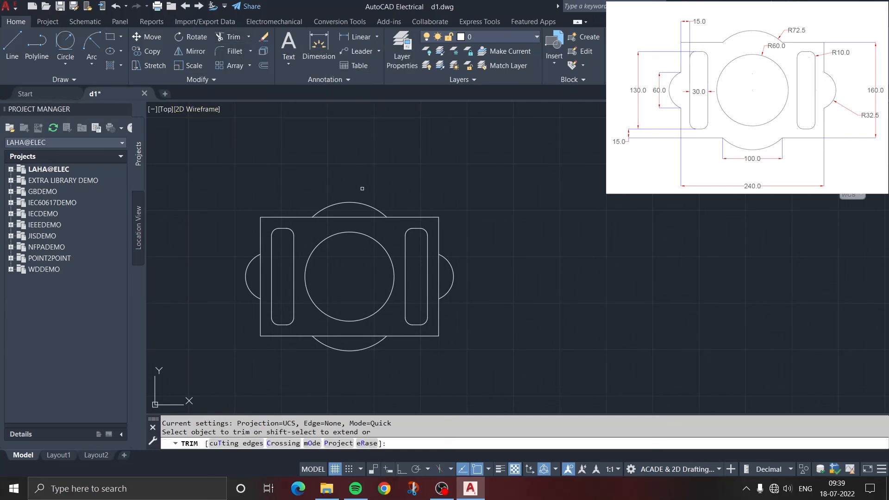
click(349, 216)
click(438, 268)
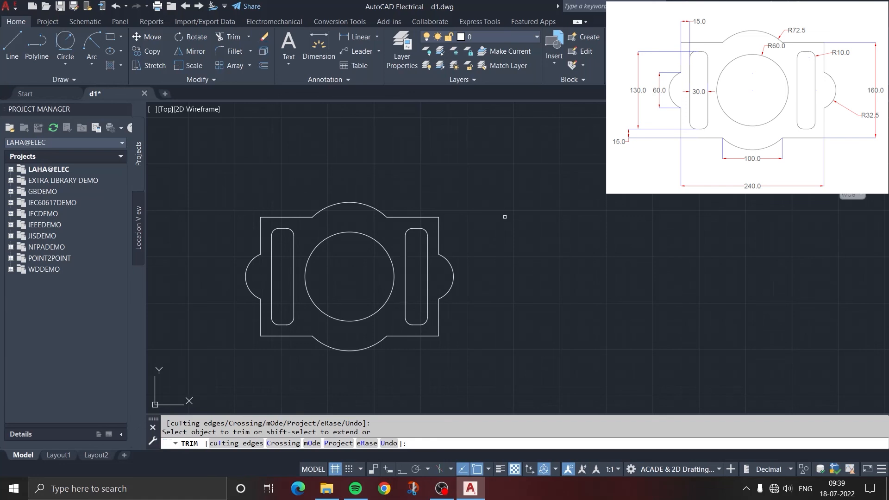
key(Escape)
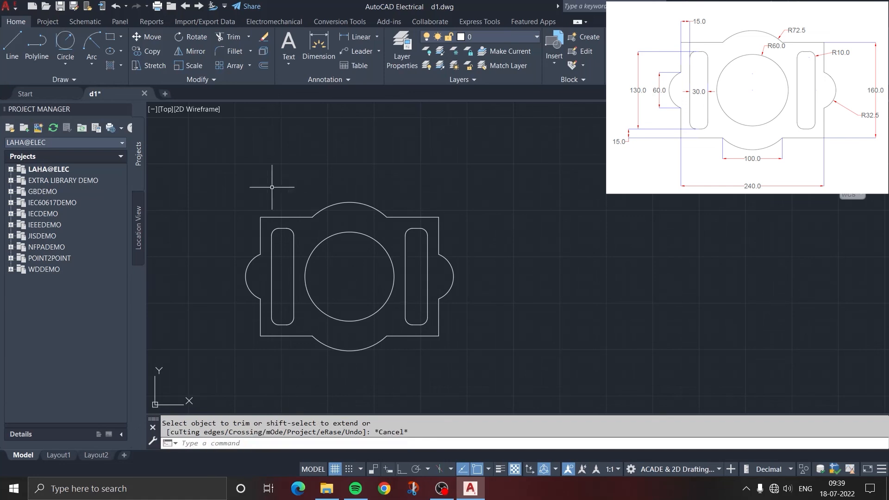